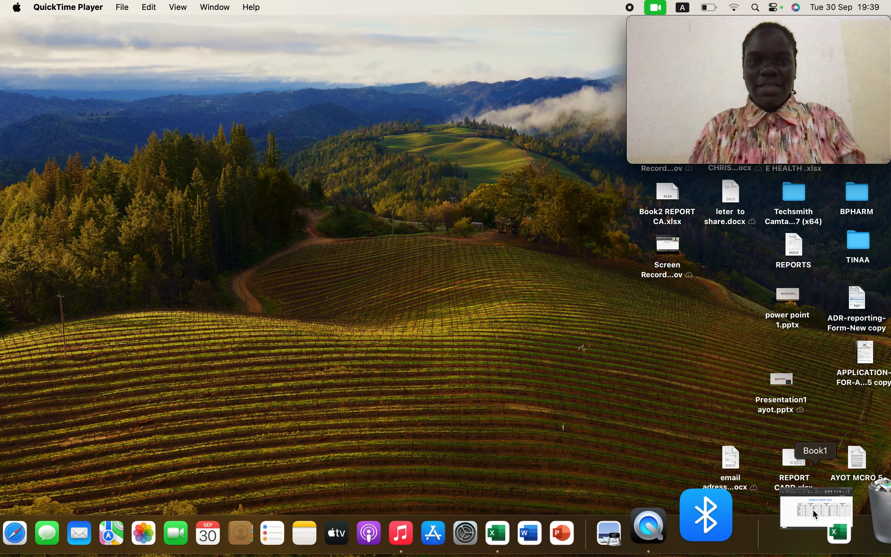
- Switch to Excel by restoring the minimized Book1 workbook
click(812, 509)
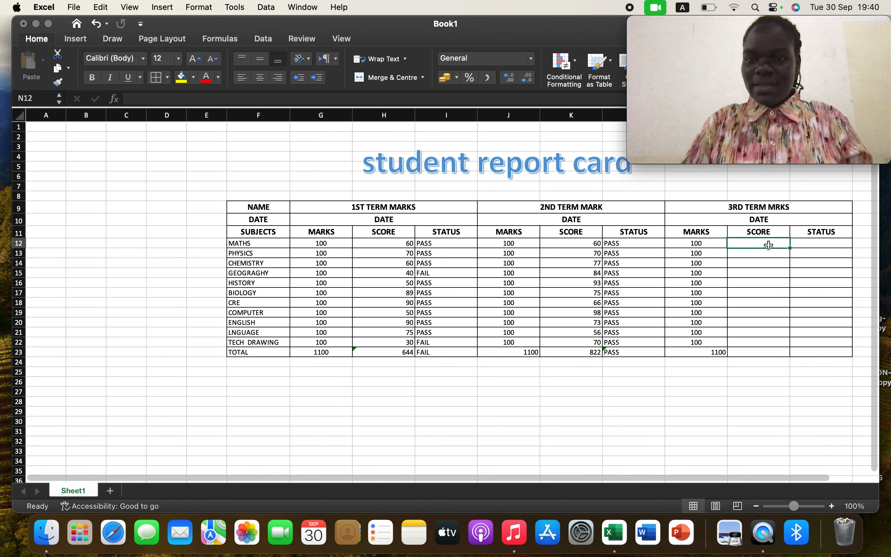
click(781, 352)
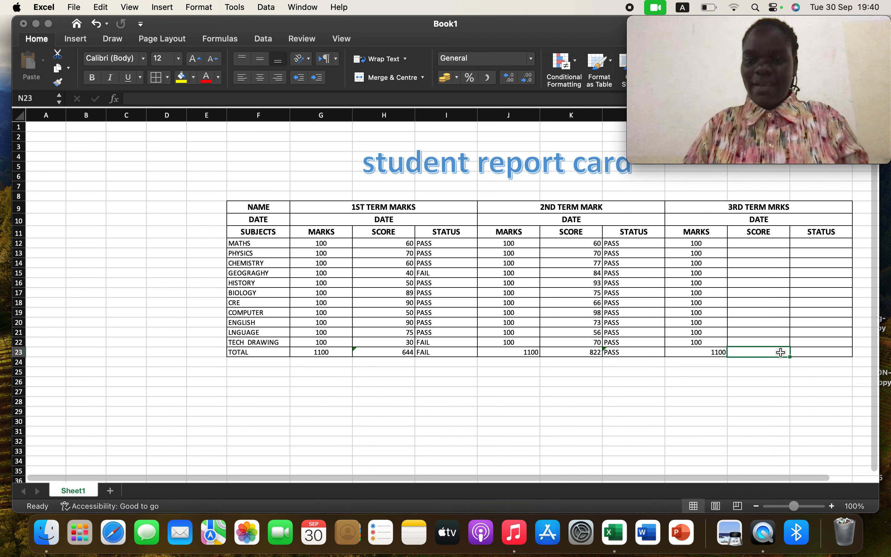
text(=)
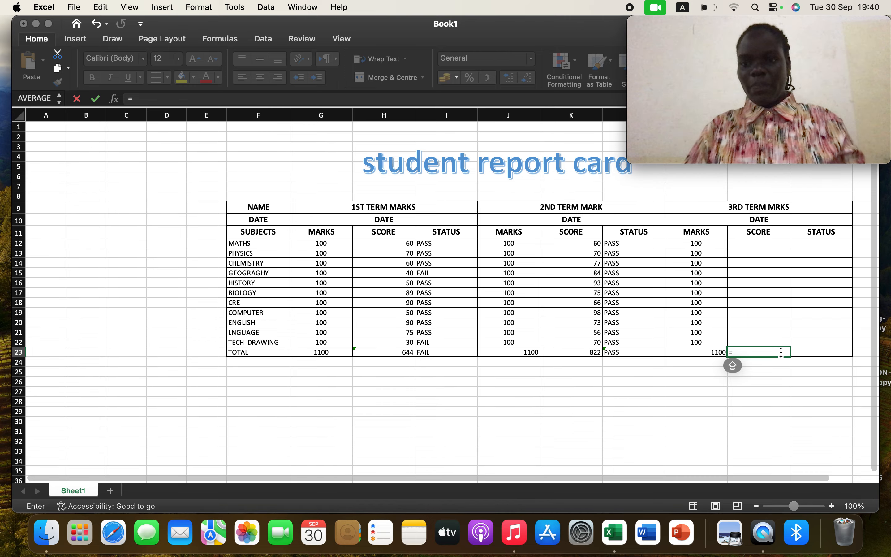
click(809, 353)
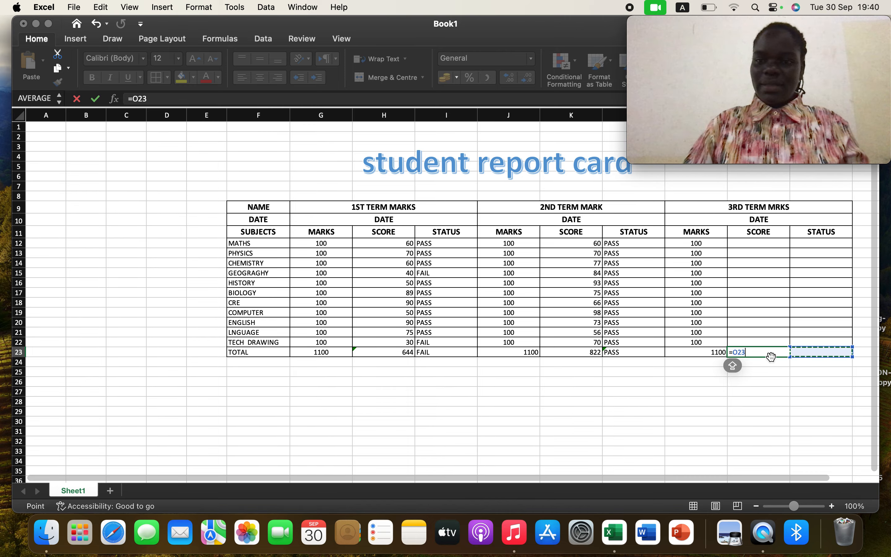
key(BackSpace)
key(BackSpace)
key(BackSpace)
key(BackSpace)
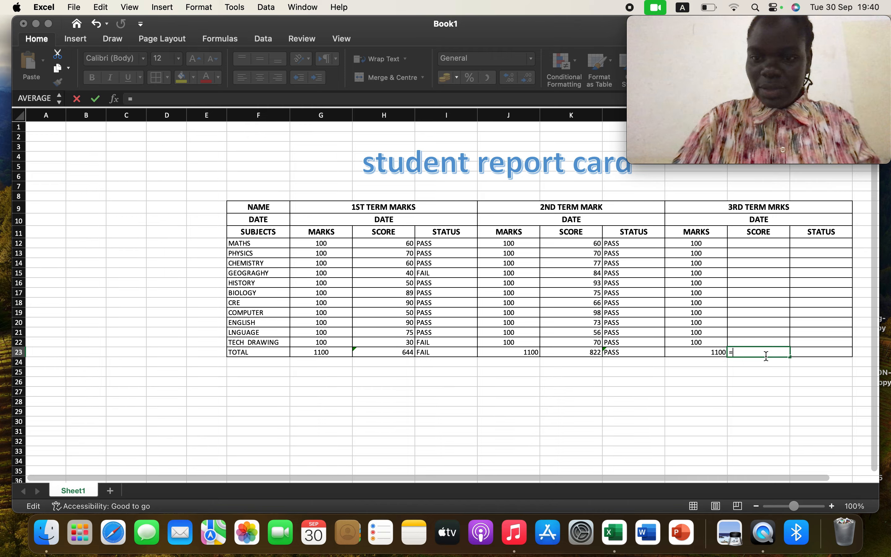
- Enter =IF(N23>=650,"PASS","FAIL") in O23, the third-term status cell of the TOTAL row
click(804, 352)
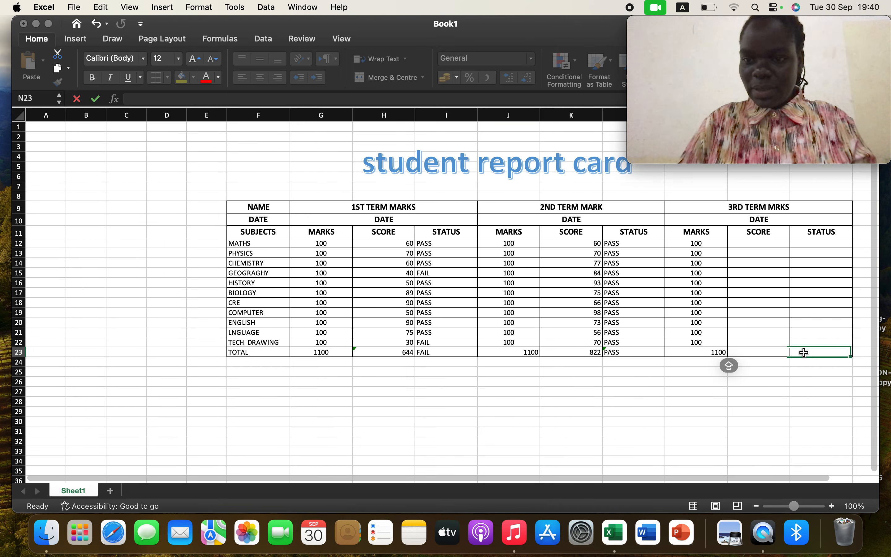
text(=)
key(Caps_Lock)
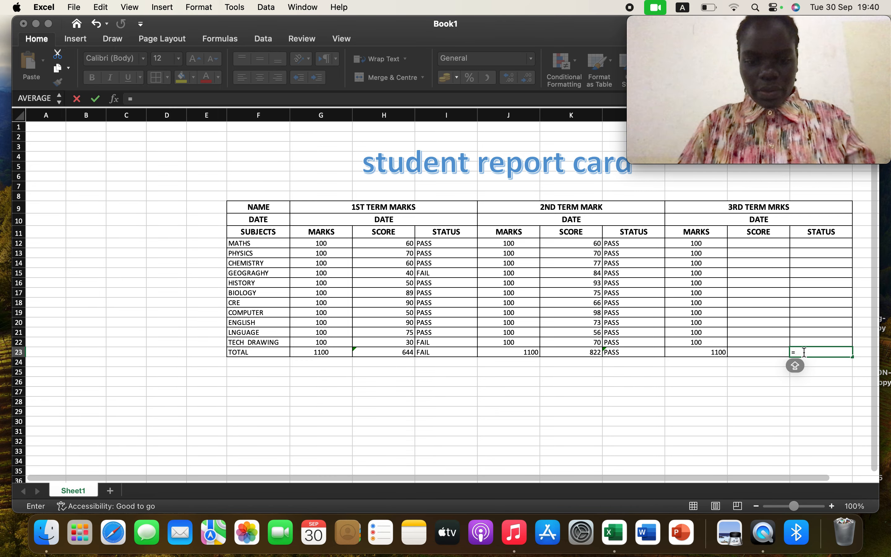
text(IF)
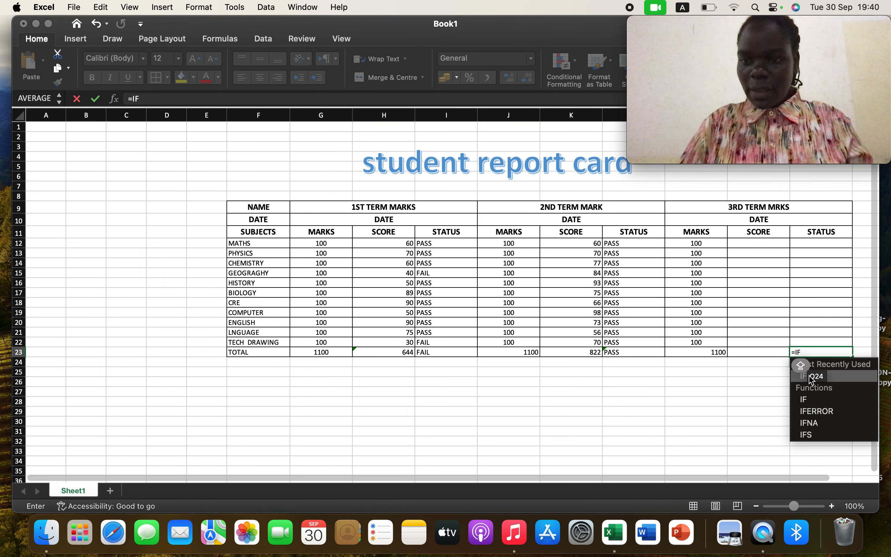
text(()
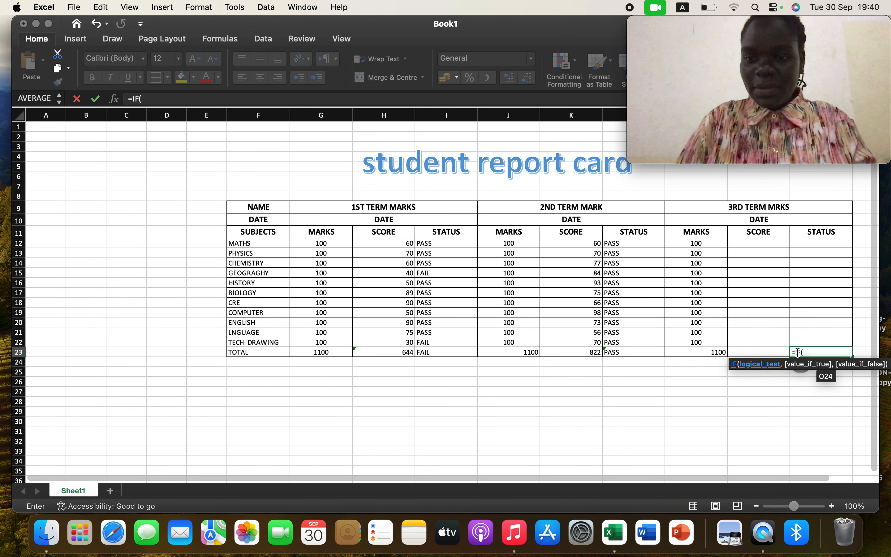
click(780, 352)
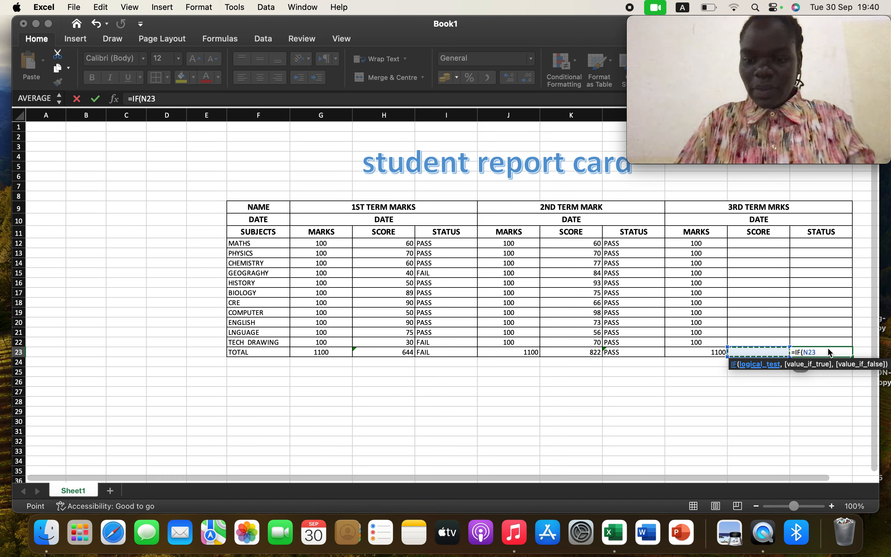
text(>=)
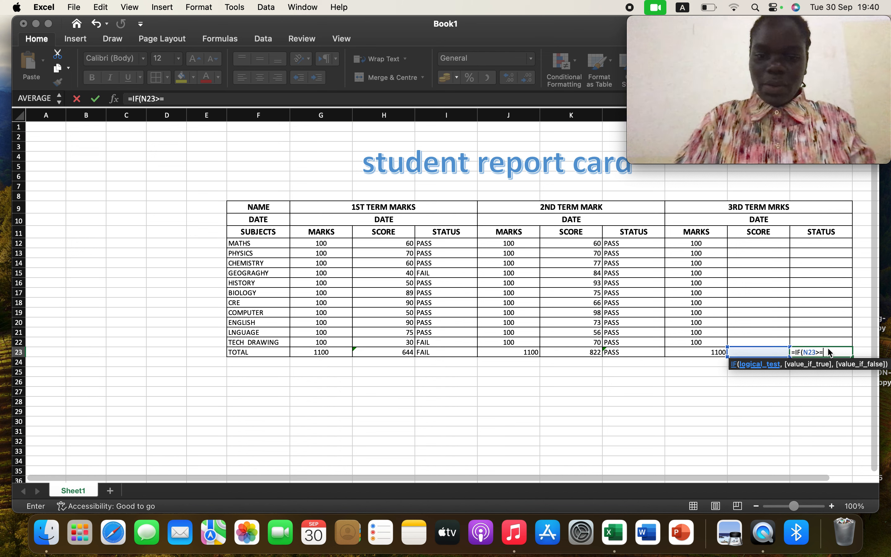
text(650)
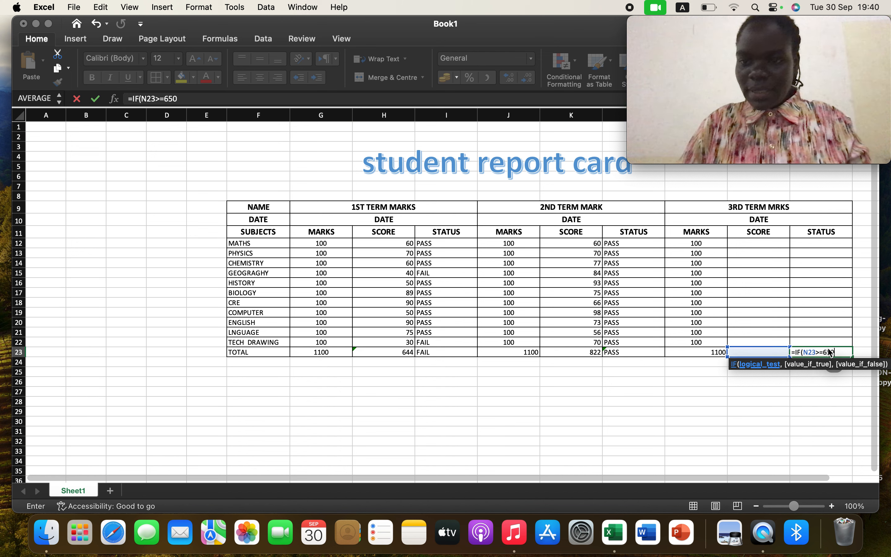
text(,)
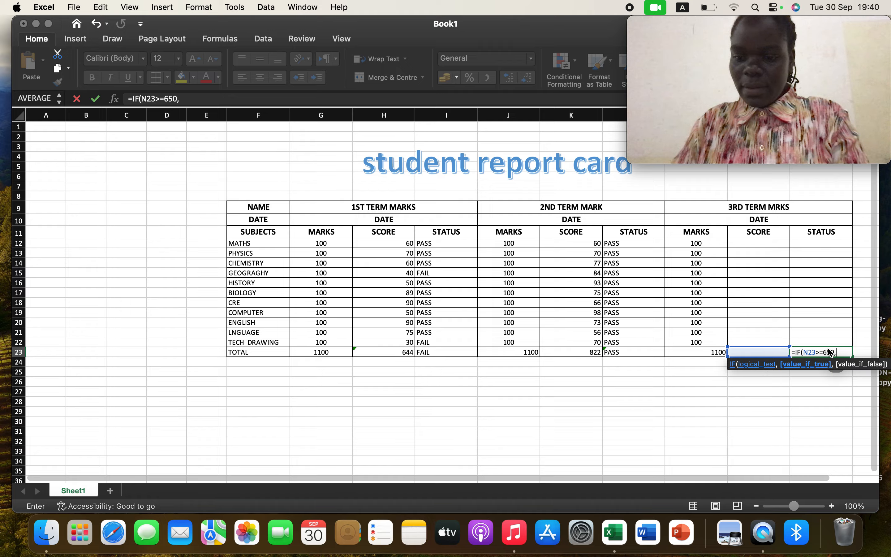
text("PASS)
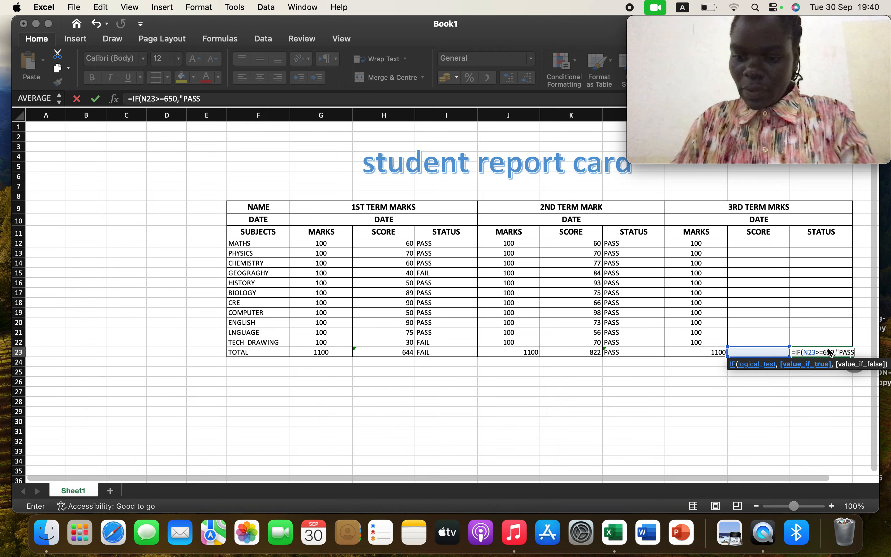
text(",)
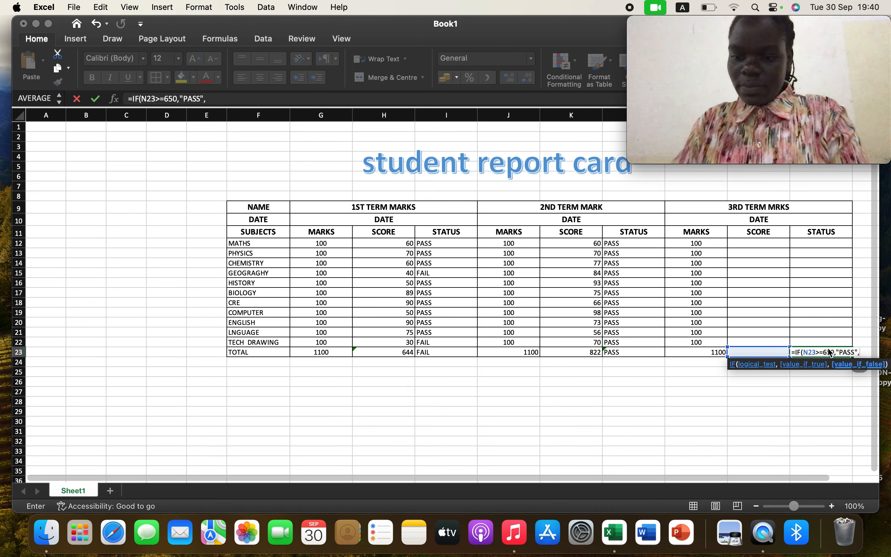
text("FAI)
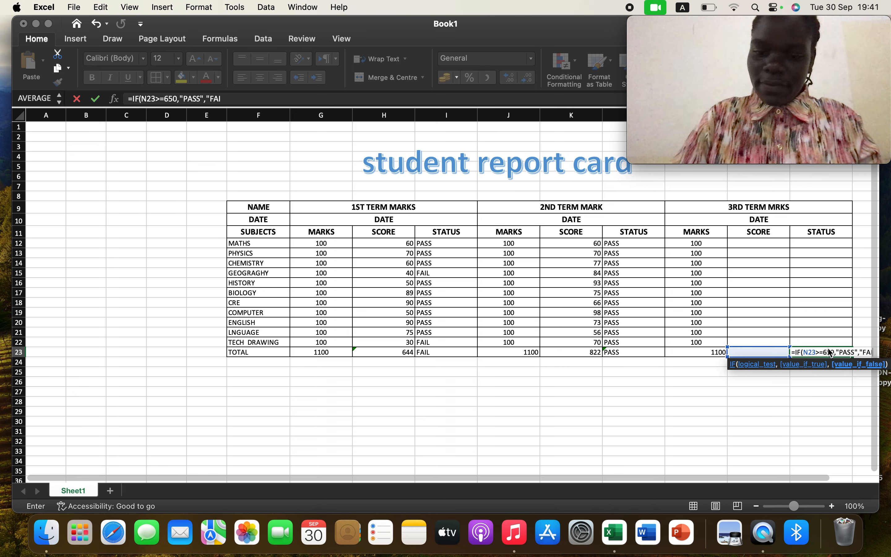
text(L")
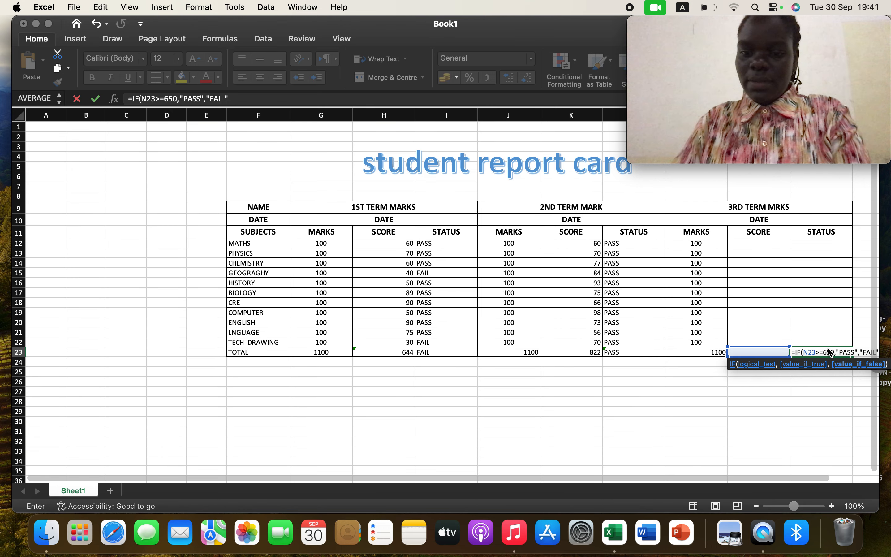
text())
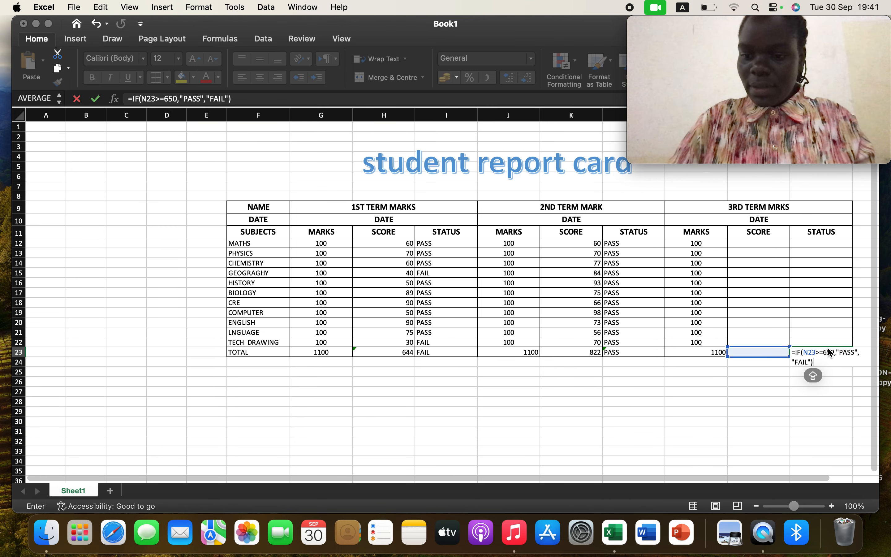
key(Return)
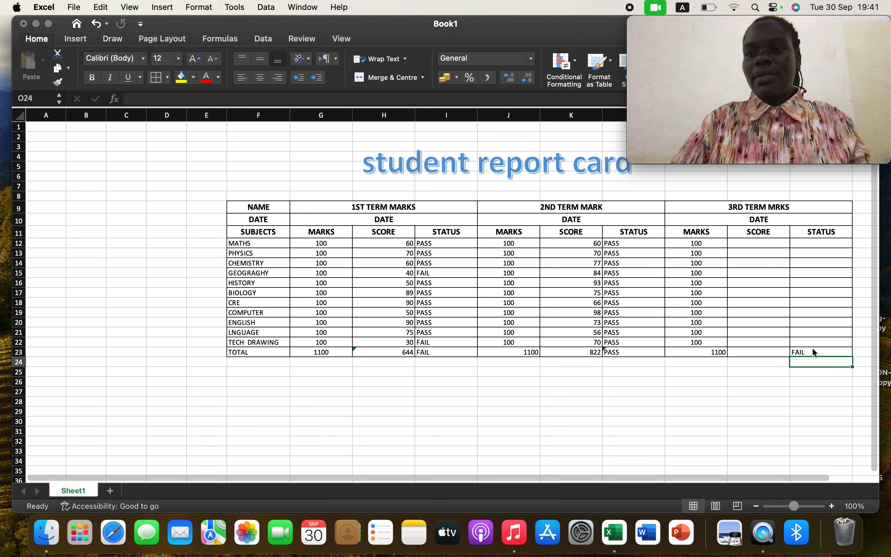
- Enter =IF(N12>=50,"PASS","FAIL") in O12, the third-term status cell for MATHS
click(824, 246)
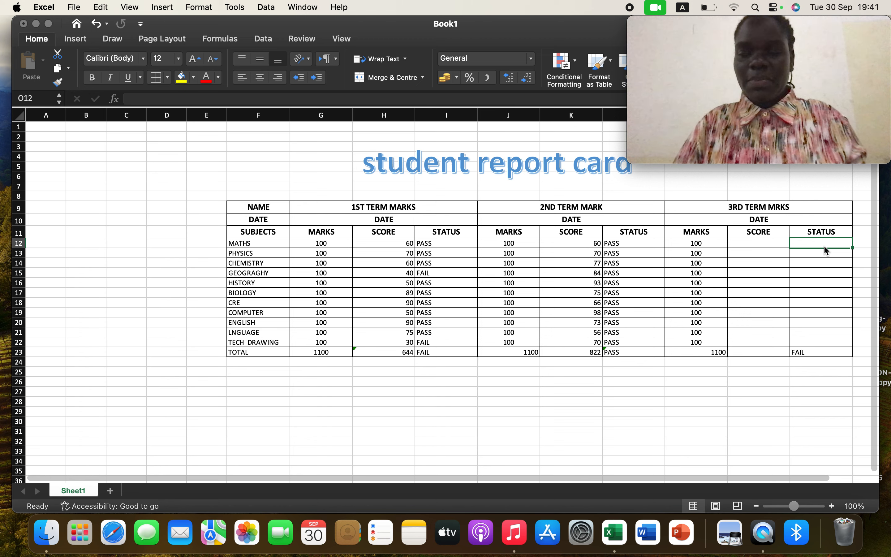
text(=)
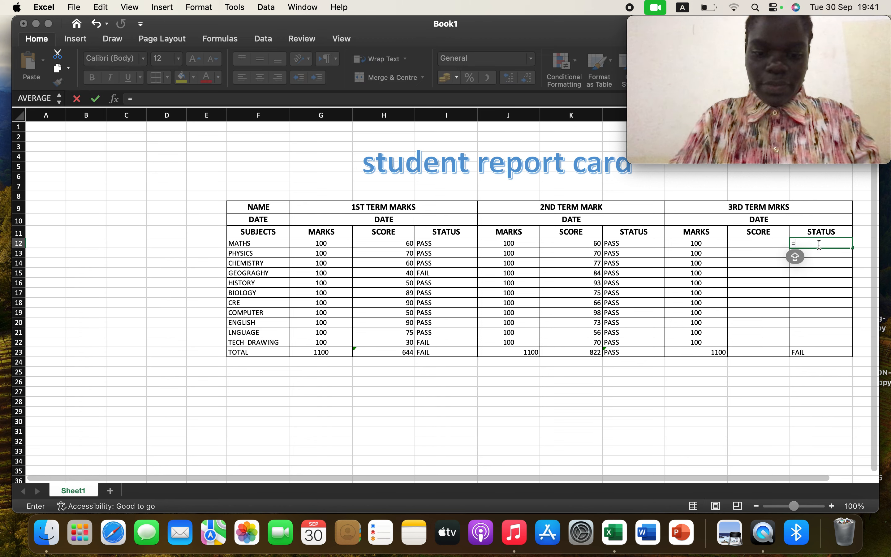
text(IF()
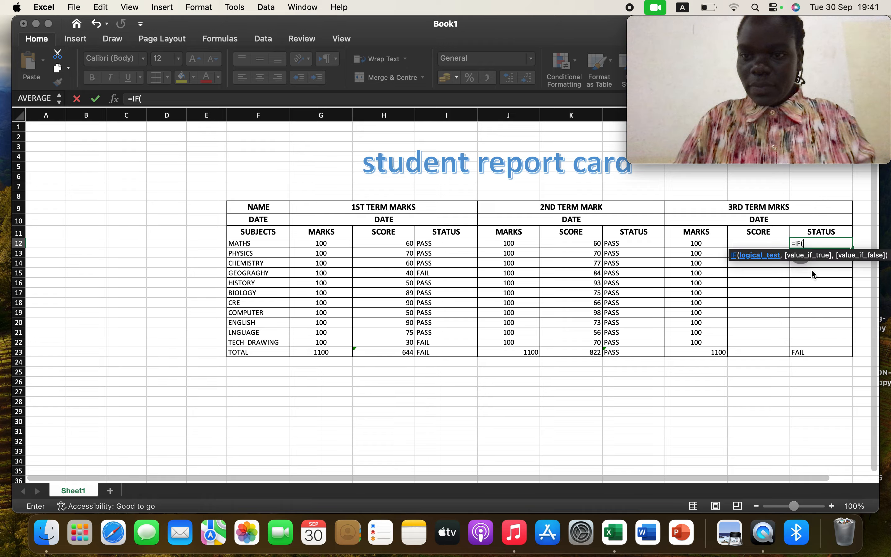
double_click(811, 270)
click(780, 242)
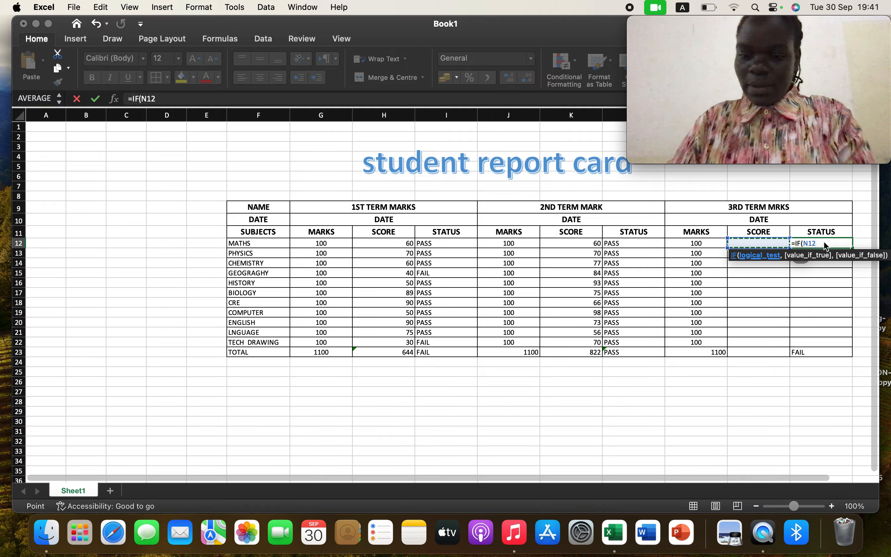
text(.=)
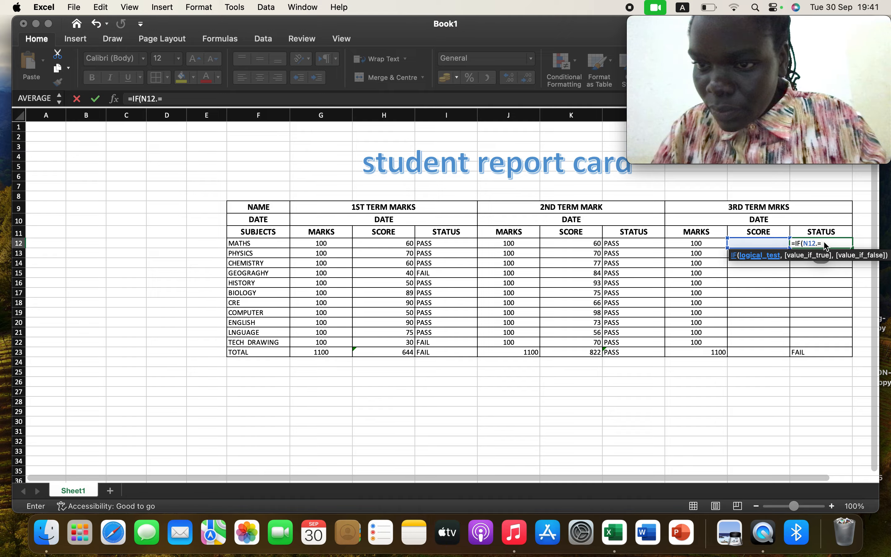
key(BackSpace)
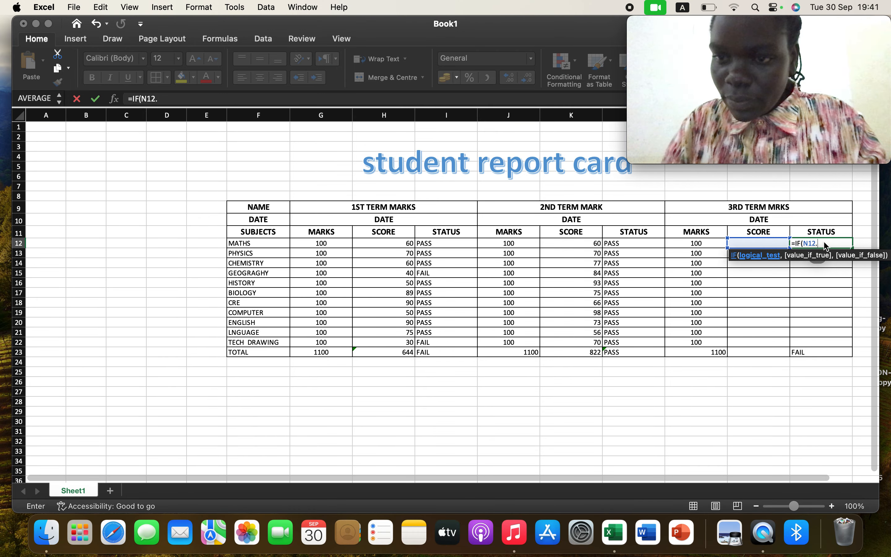
key(BackSpace)
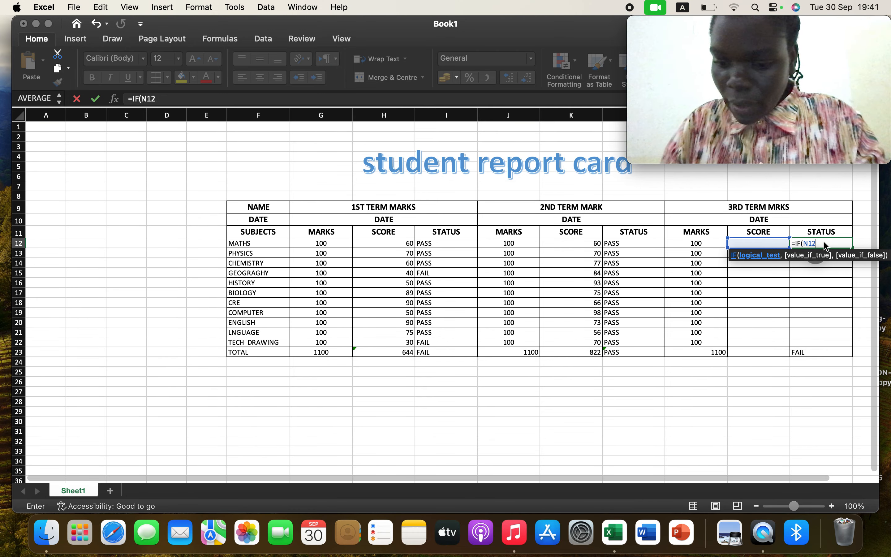
text(>=)
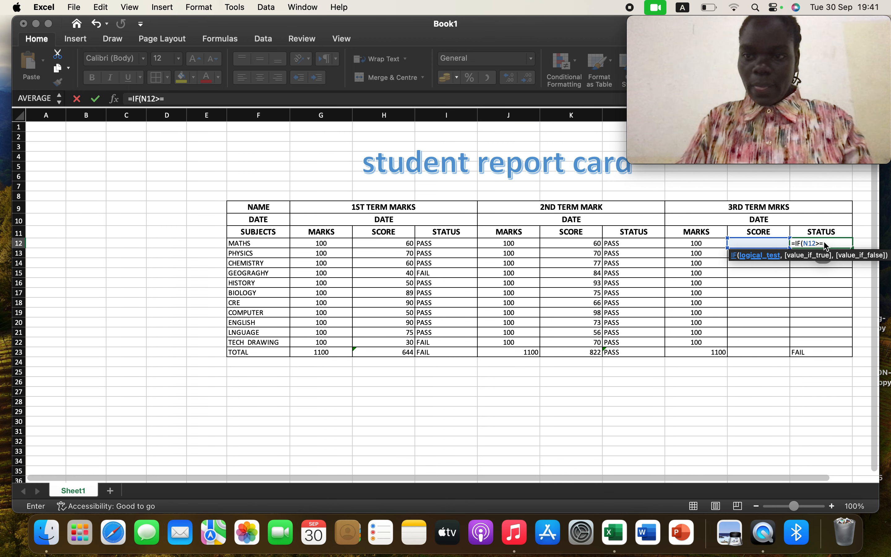
text(50)
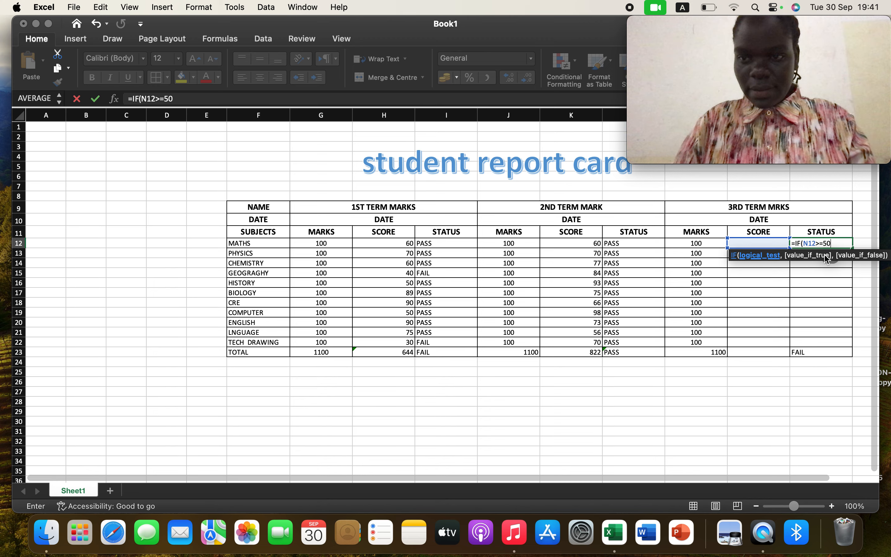
text(,")
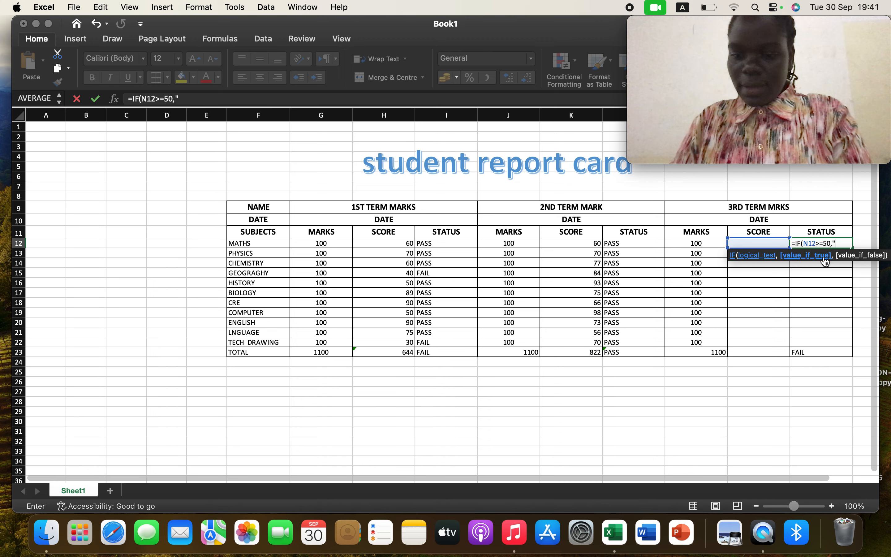
text(PASS)
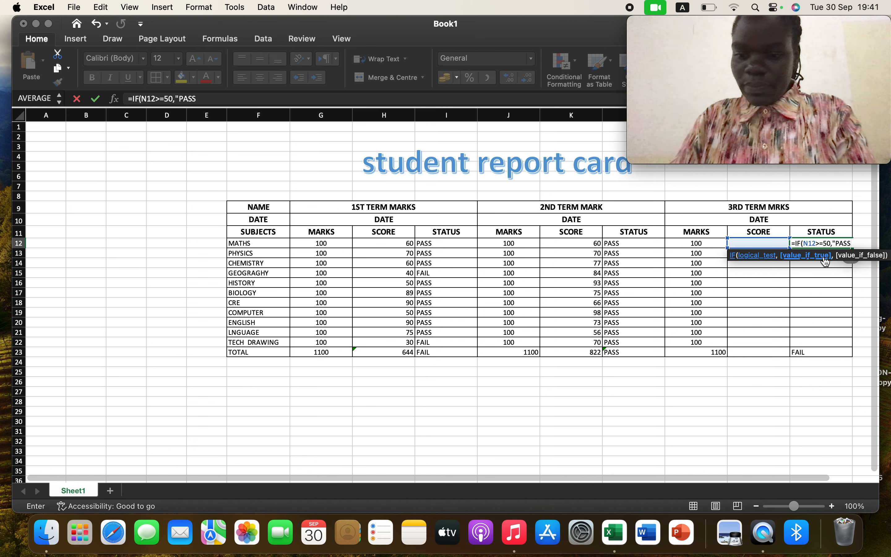
text(",")
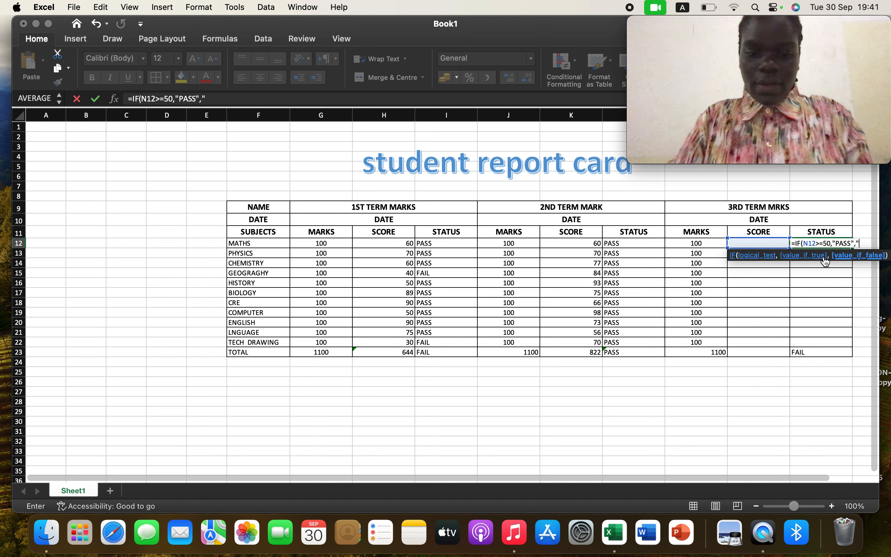
text(FAI)
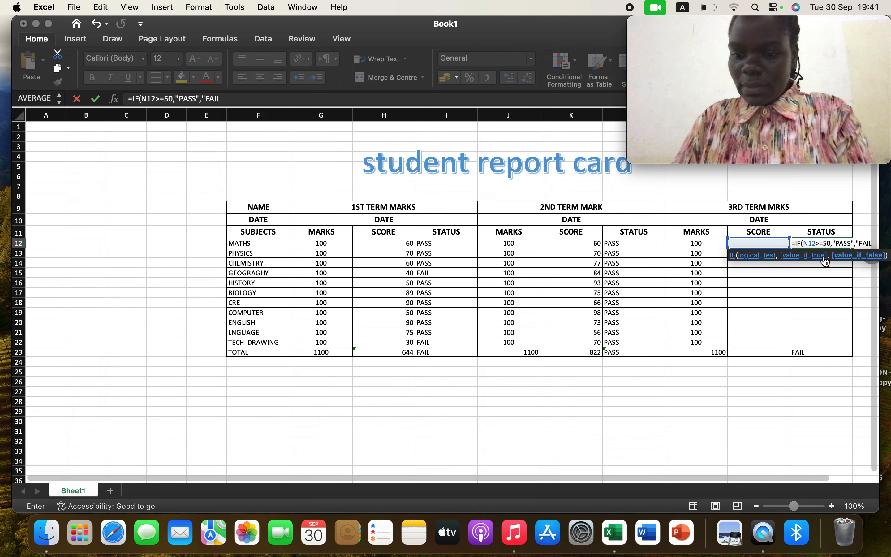
text(L)
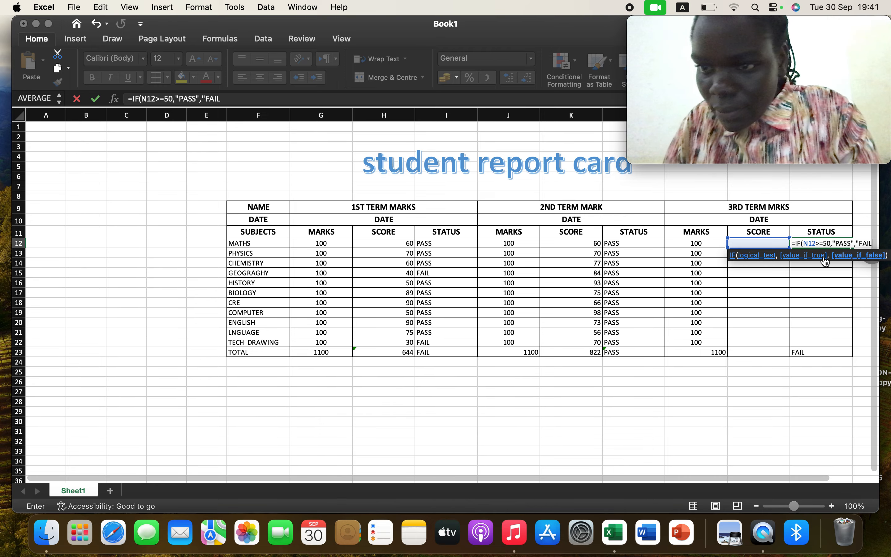
text(")
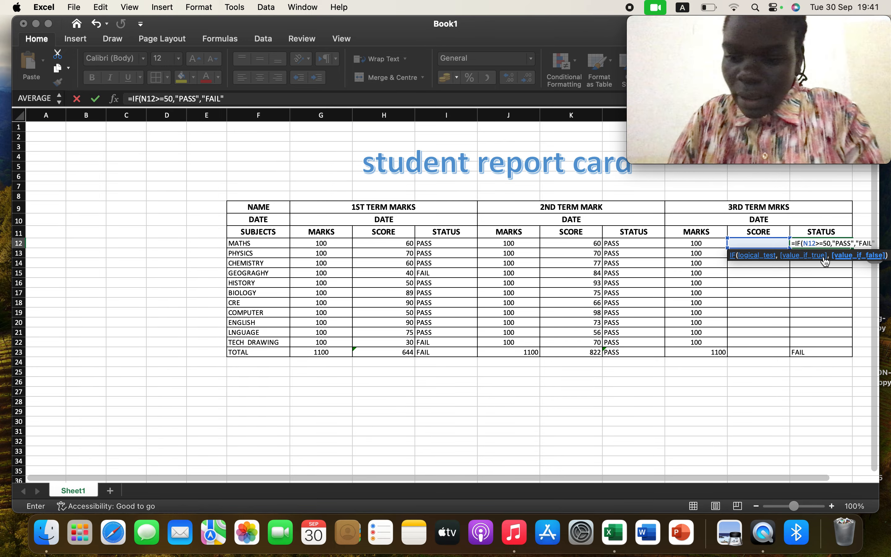
text())
key(Return)
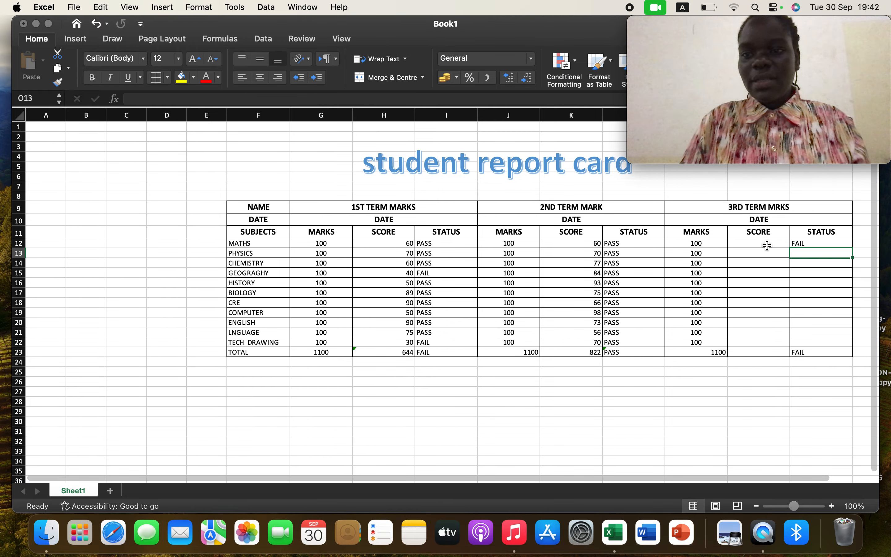
- Enter the third-term scores 88, 68, 87, 99 and 95 in N12:N16, for MATHS through HISTORY
click(767, 245)
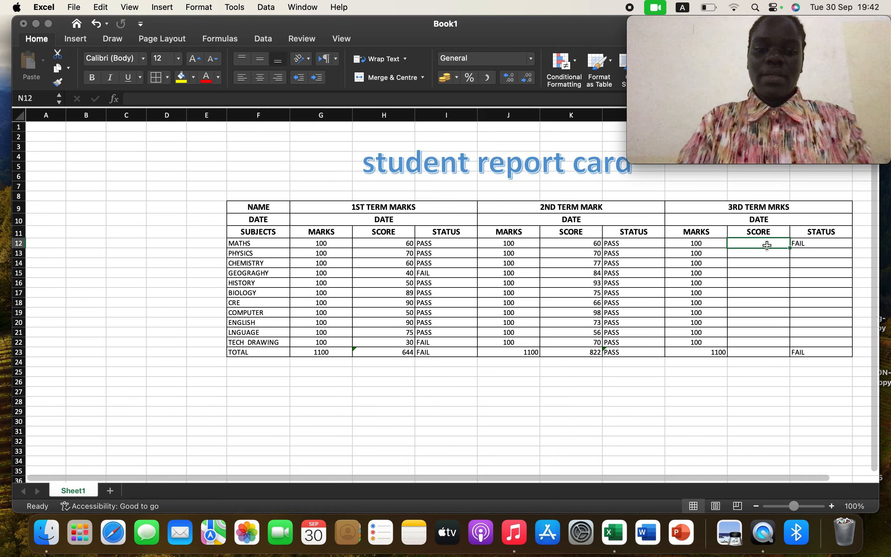
text(88)
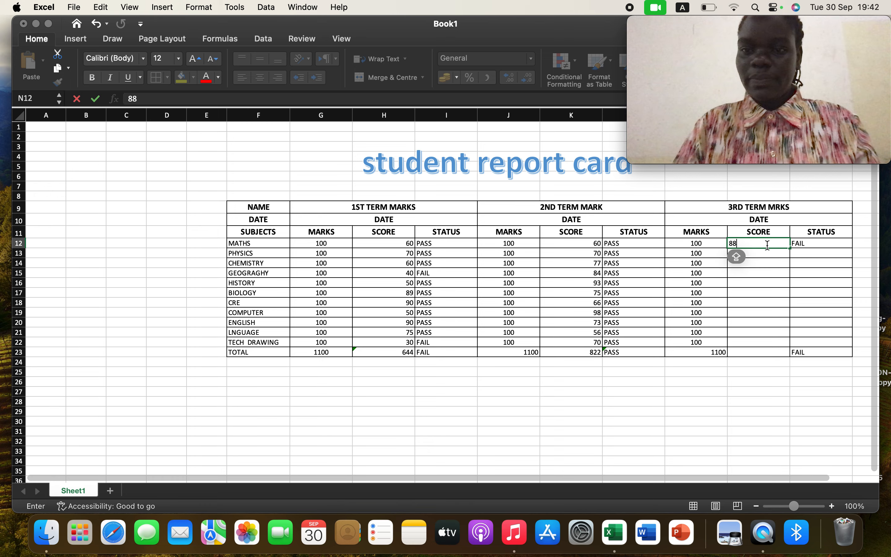
key(Return)
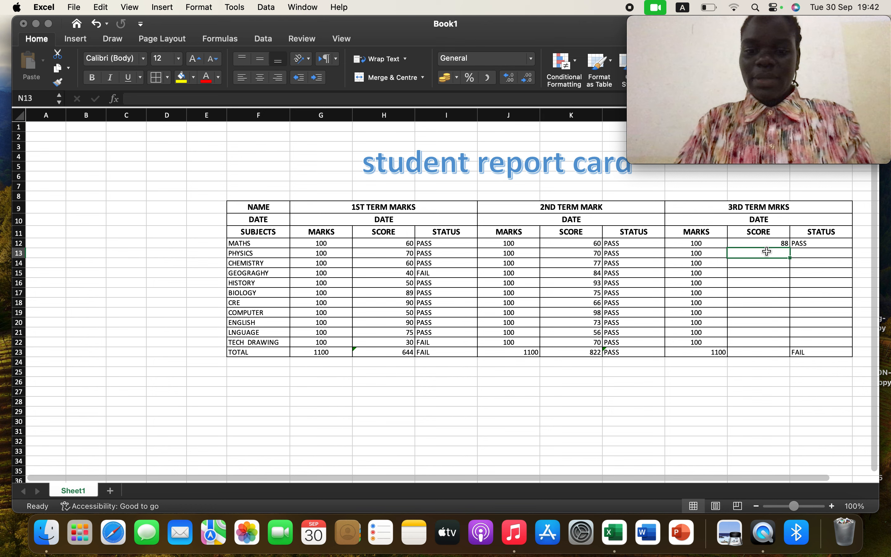
text(68)
key(Return)
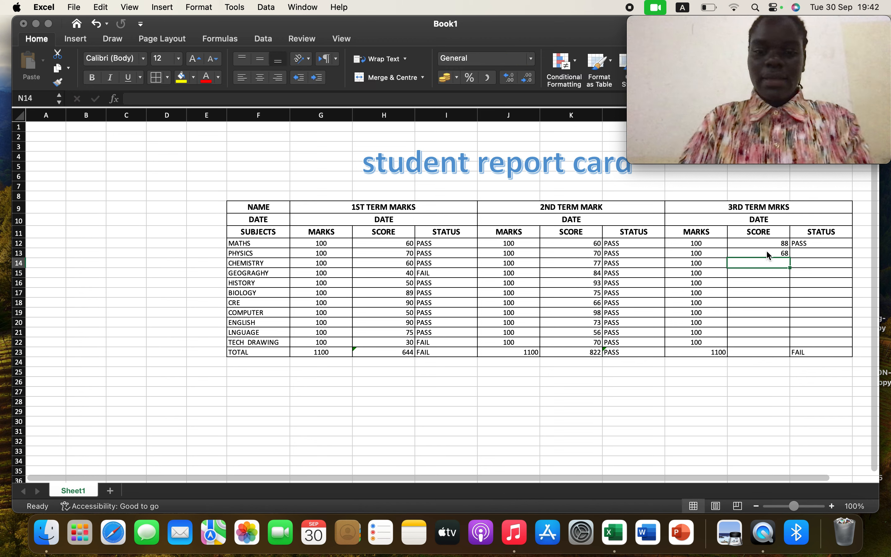
text(87)
key(Return)
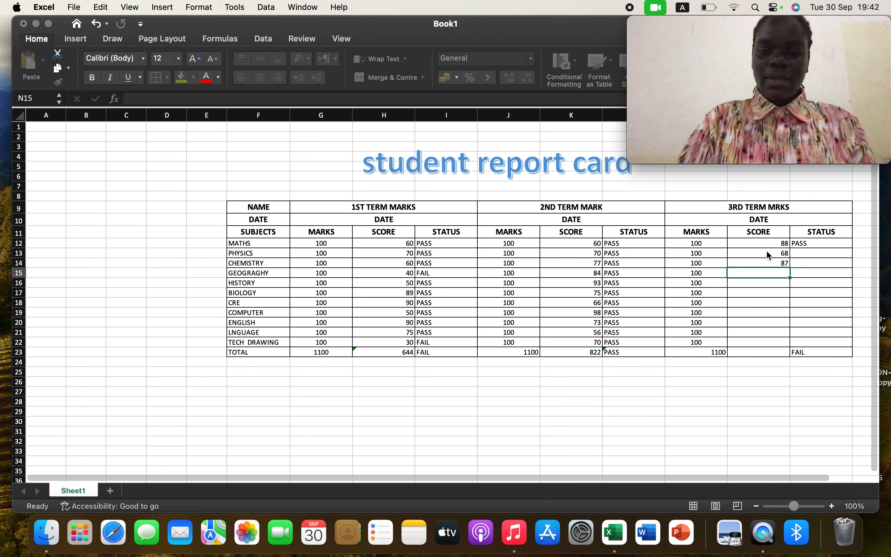
text(99)
key(Return)
text(95)
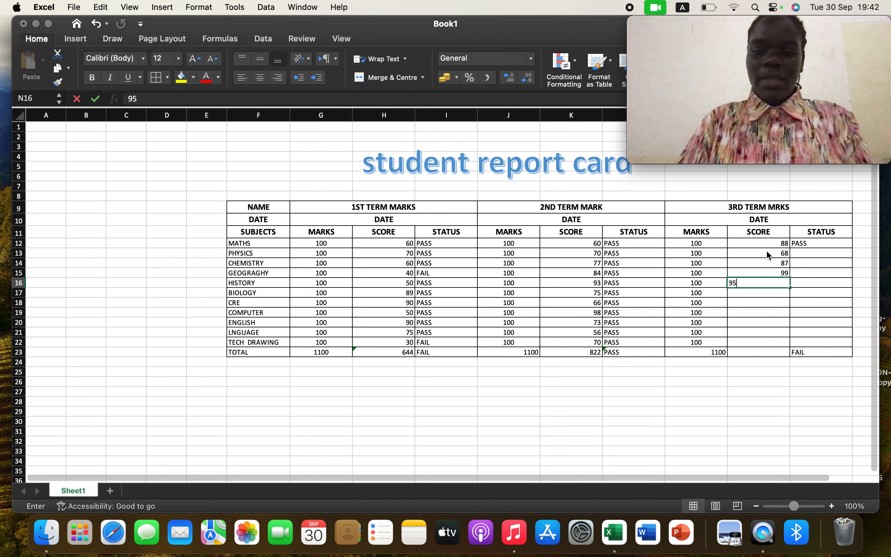
key(Return)
- Enter the third-term scores 83, 72, 63, 50, 66 and 71 in N17:N22, for BIOLOGY through TECH DRAWING
text(83)
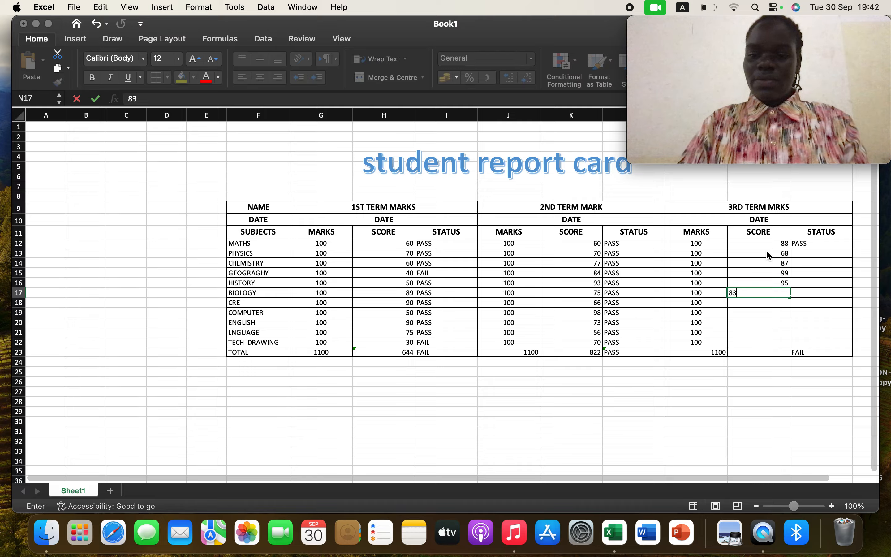
key(Return)
text(72)
key(Return)
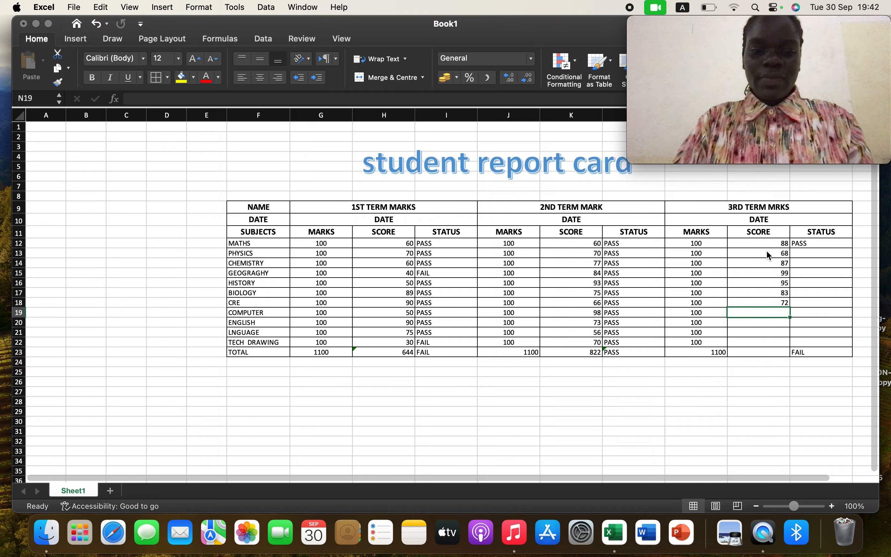
text(63)
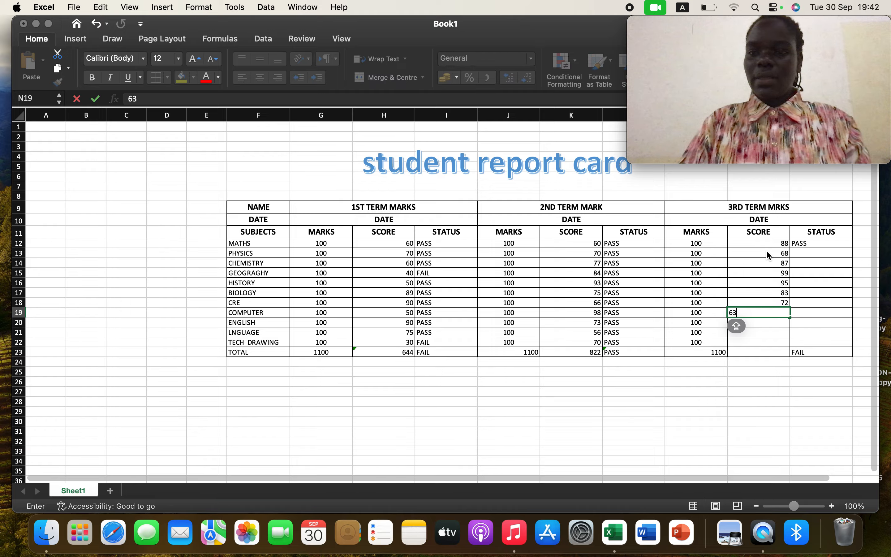
key(Return)
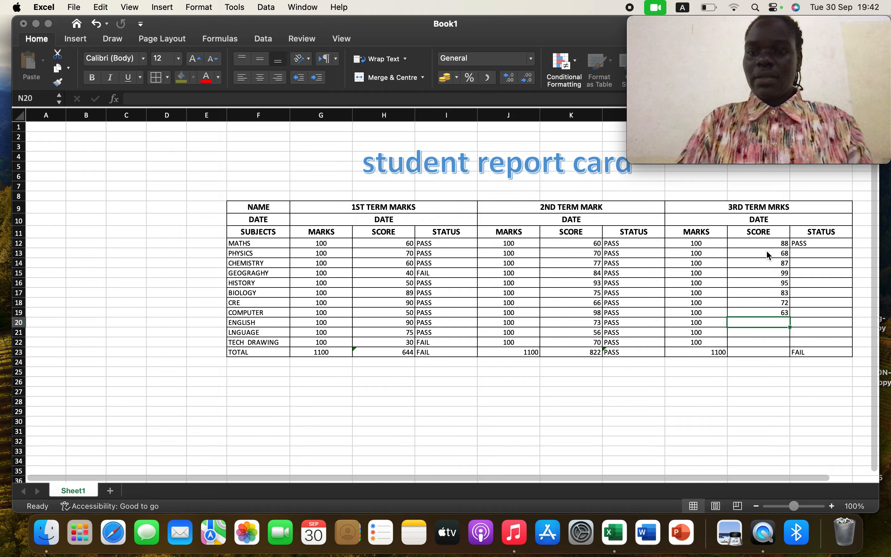
text(50)
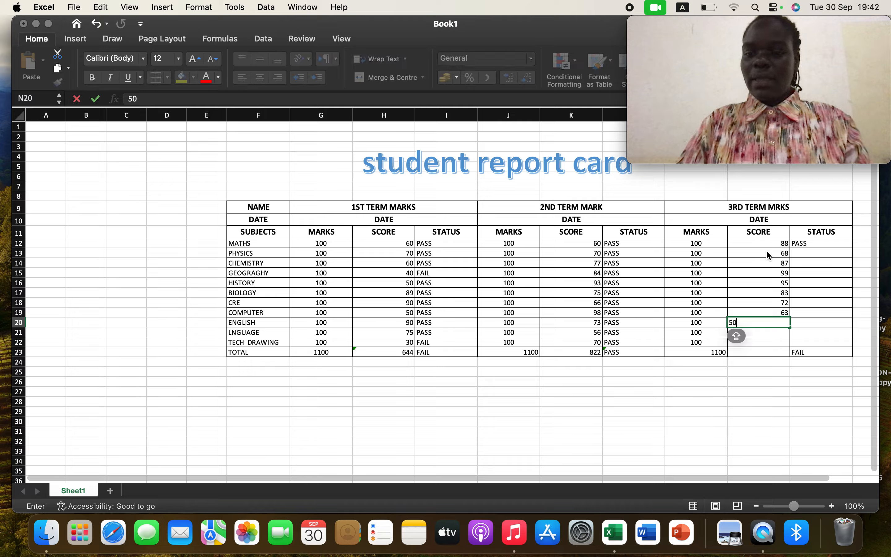
key(Return)
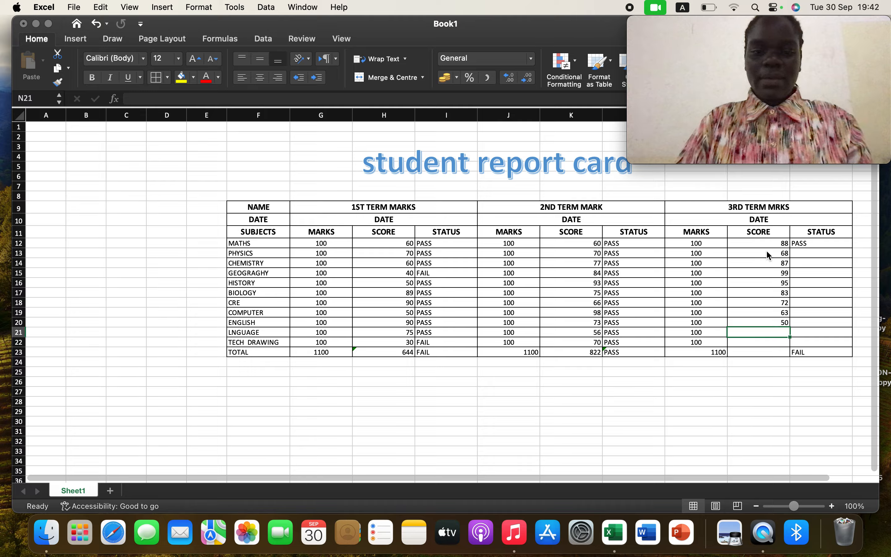
text(66)
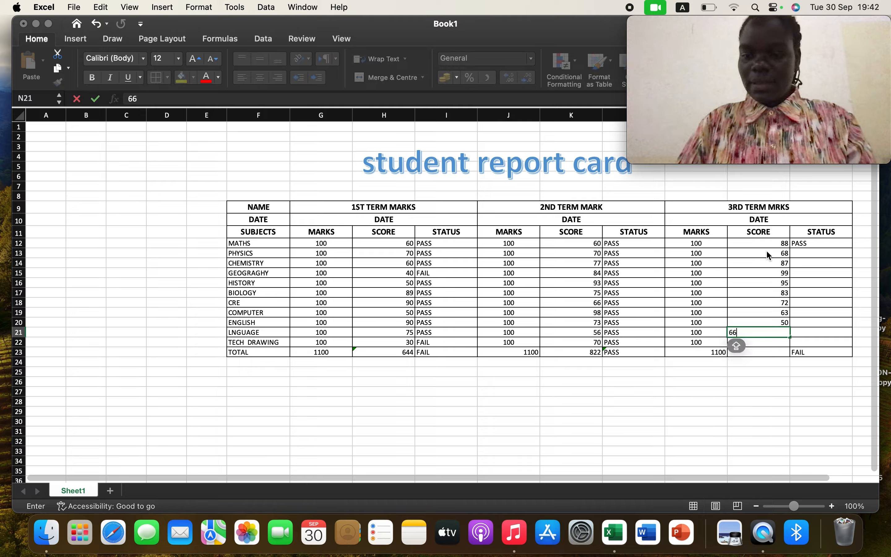
key(Return)
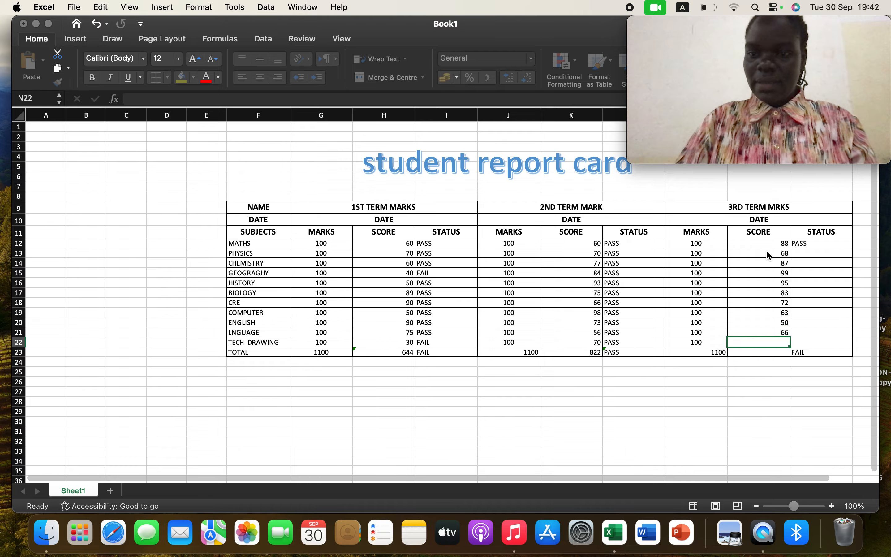
text(71)
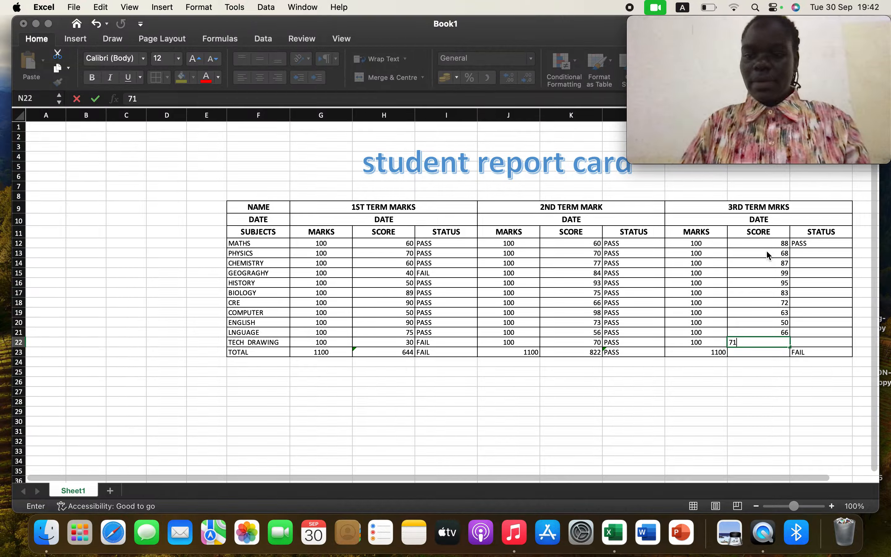
key(Return)
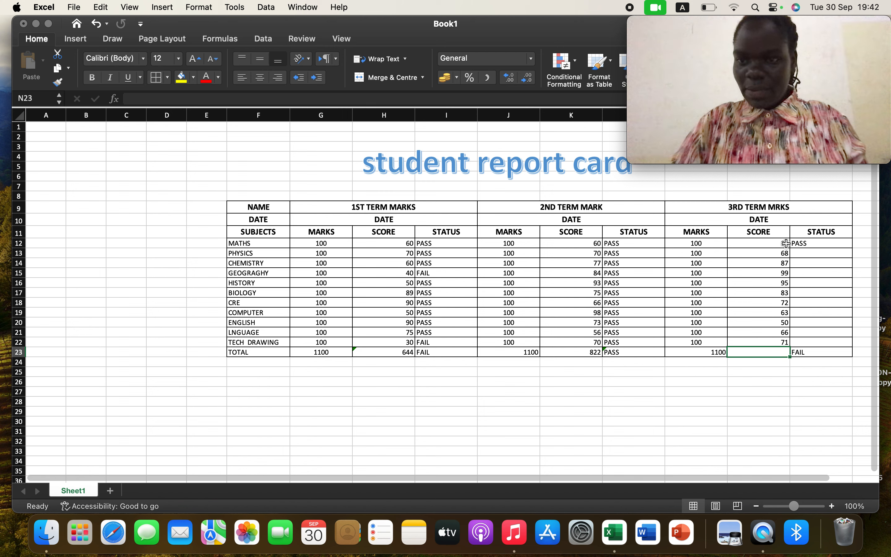
- Fill the IF formula from O12 down to O22 so every subject has a third-term status
click(815, 246)
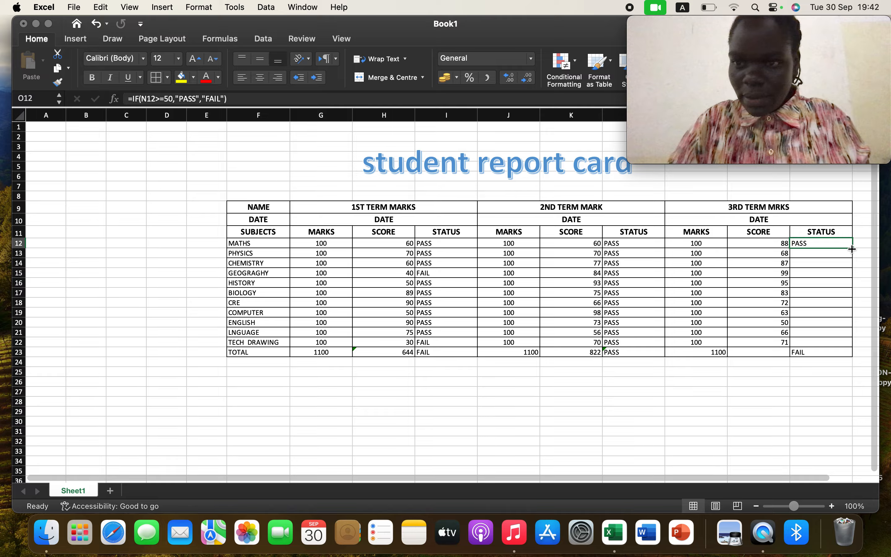
drag(852, 249, 851, 348)
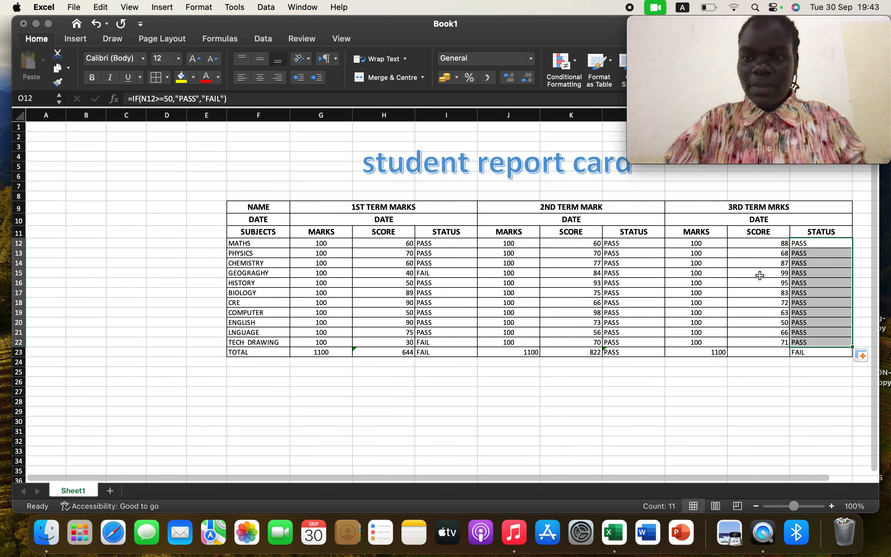
click(778, 250)
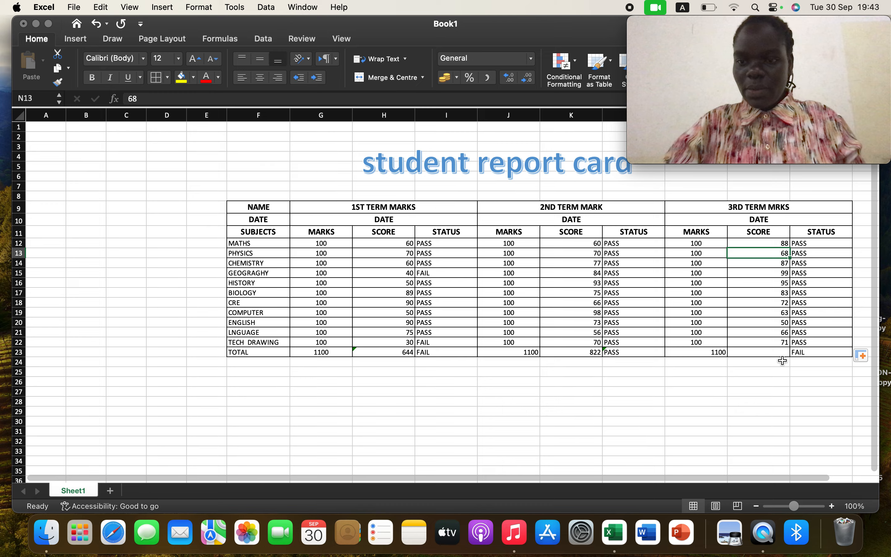
- Total the third-term scores in N23 of the TOTAL row with a SUM formula over N12:N22
click(771, 352)
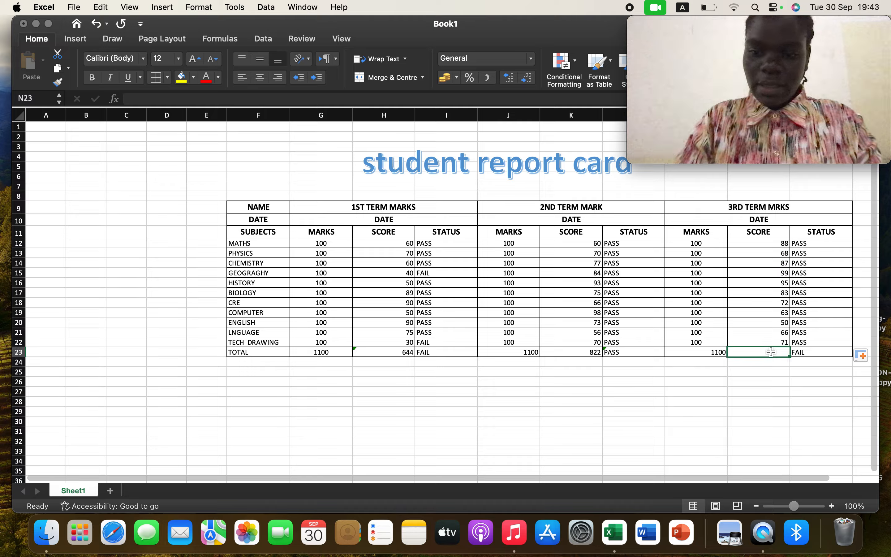
text(=)
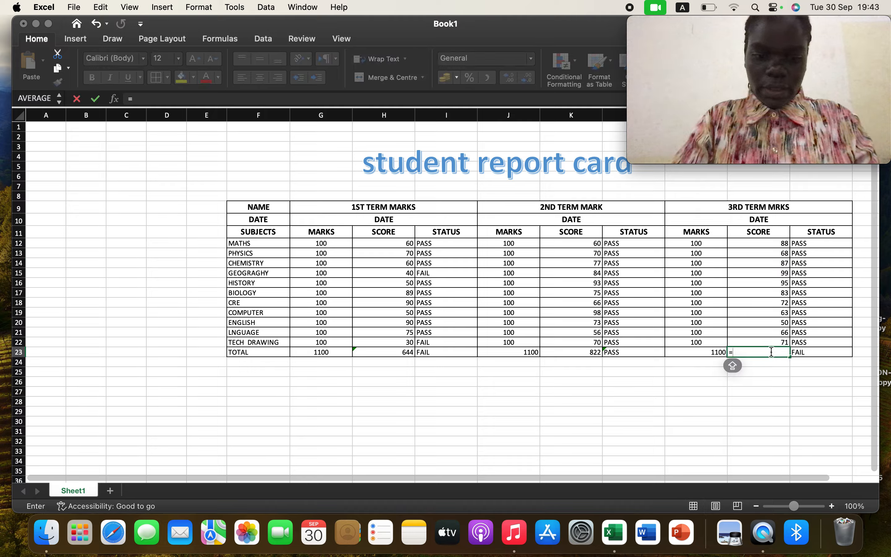
text(SUM)
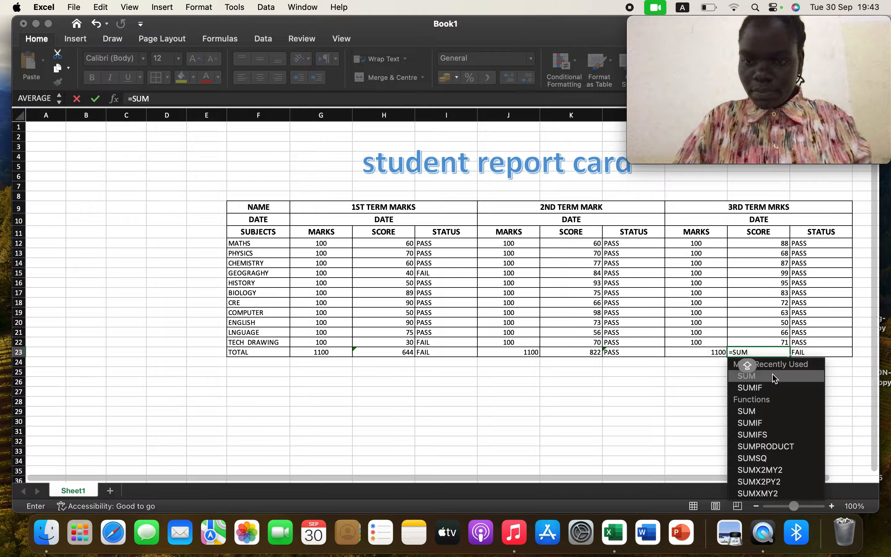
double_click(768, 376)
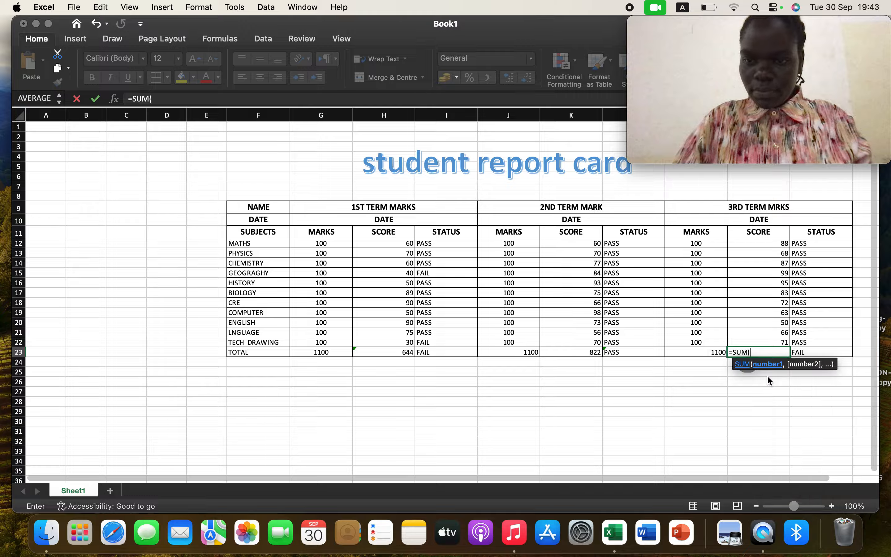
click(777, 243)
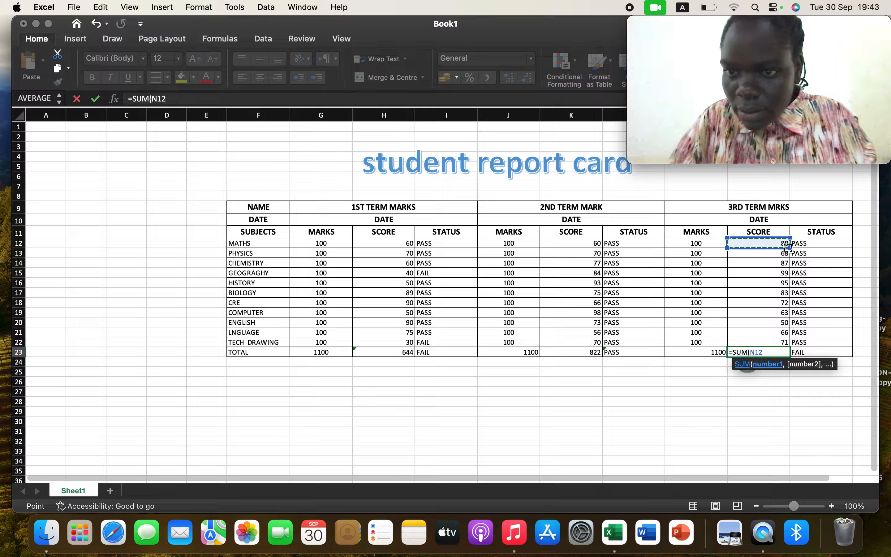
drag(787, 246, 784, 347)
key(Return)
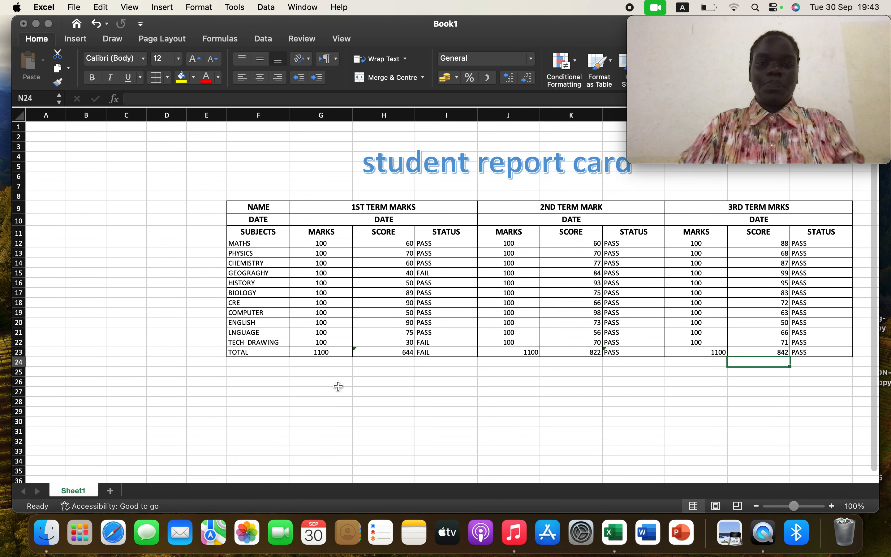
click(360, 401)
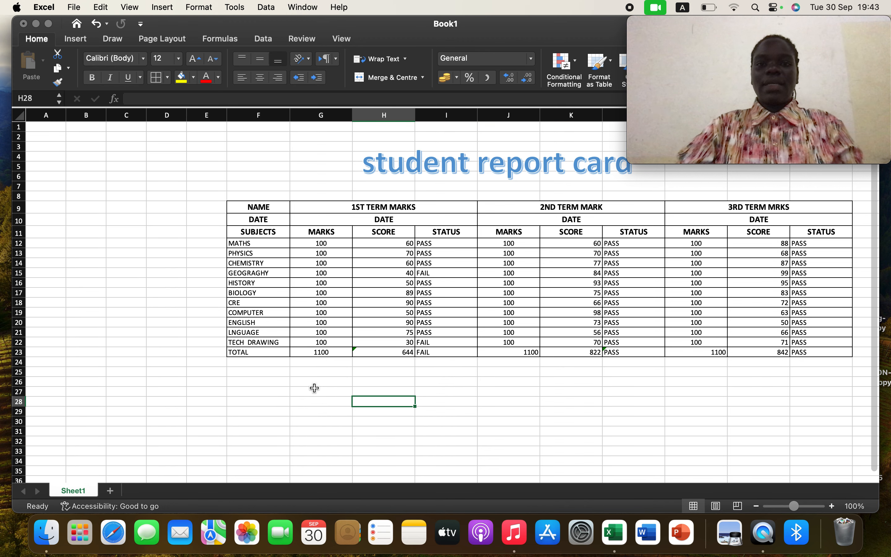
click(437, 219)
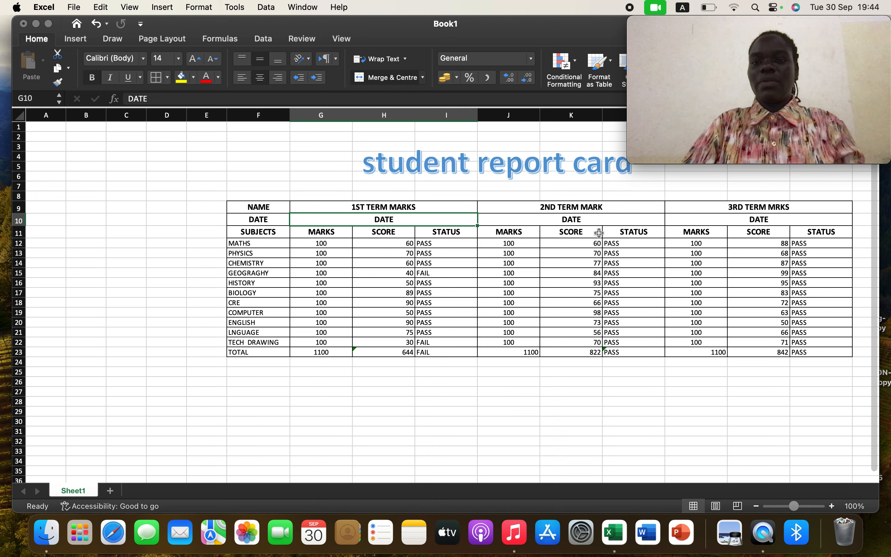
- Fill the NAME header cell F9 with the green theme colour one shade lighter than the darkest green
click(280, 211)
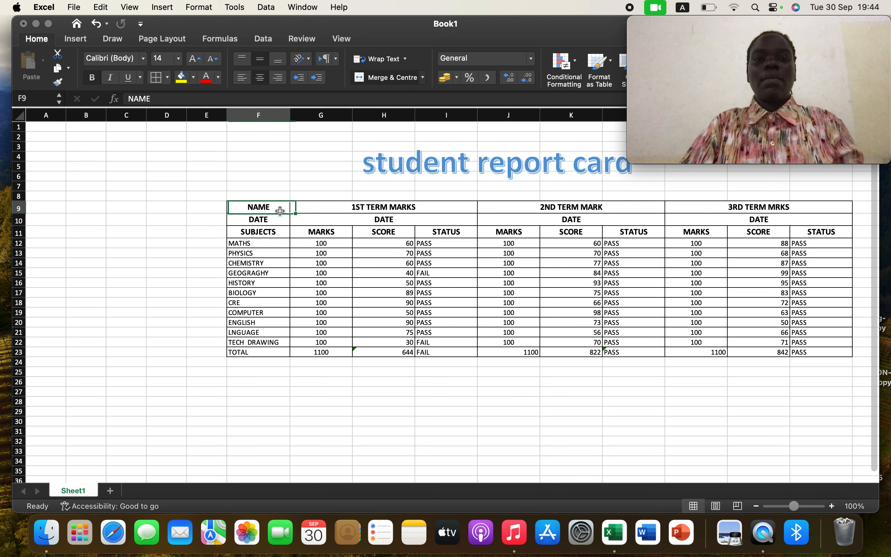
click(194, 78)
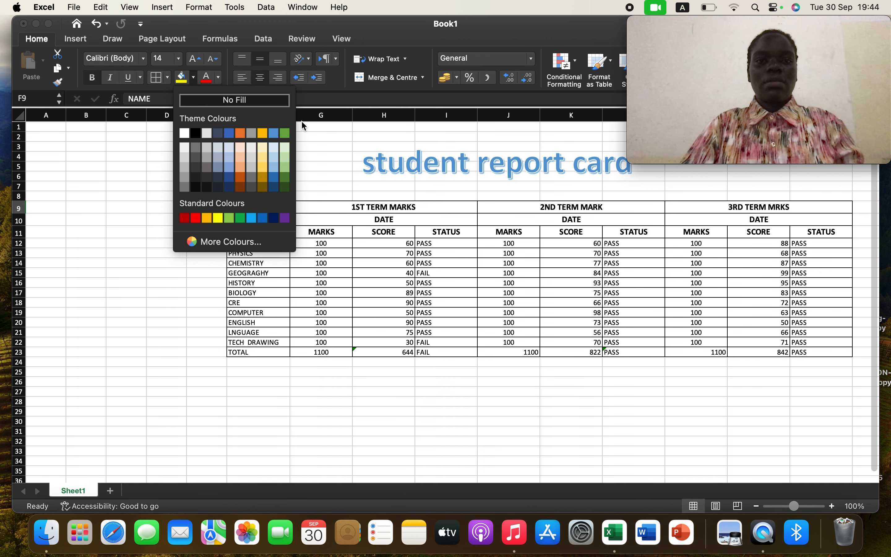
click(286, 187)
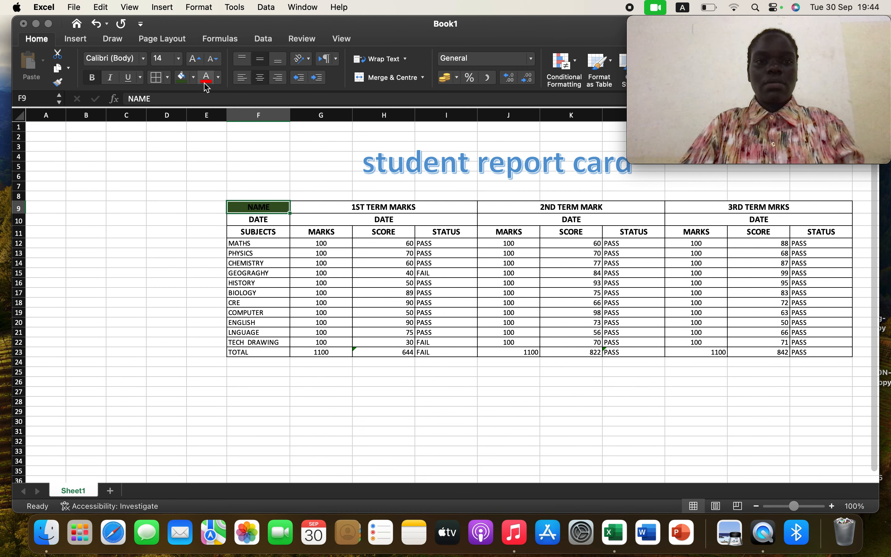
click(194, 78)
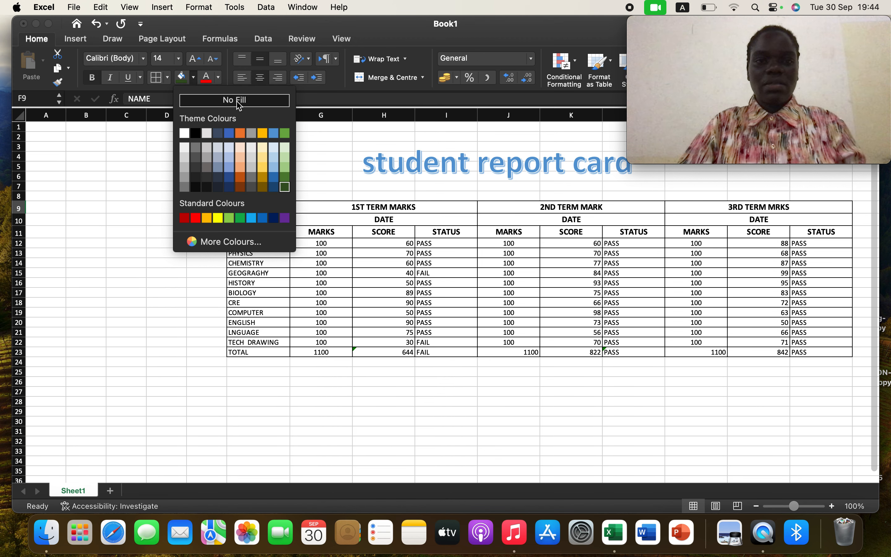
click(287, 178)
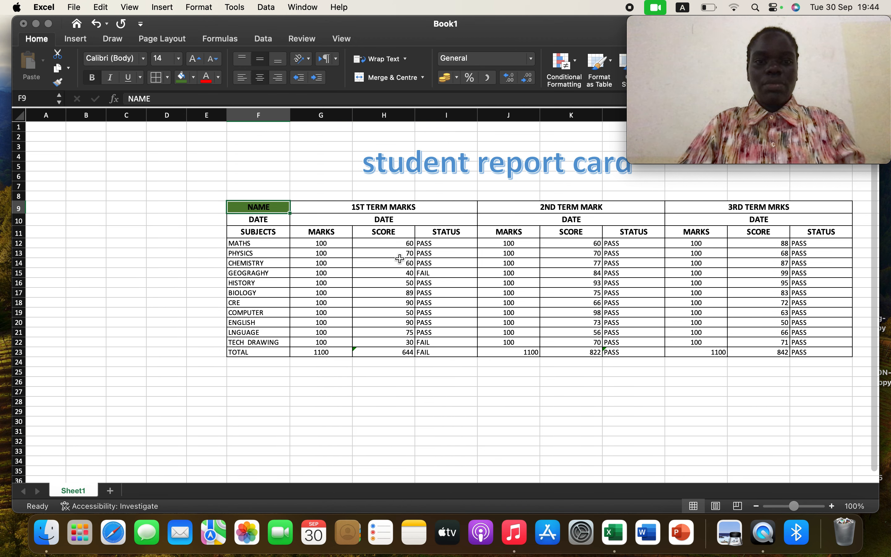
- Fill the 1ST TERM MARKS, 2ND TERM MARK and 3RD TERM MRKS headers in row 9 with the NAME cell's dark green
click(396, 210)
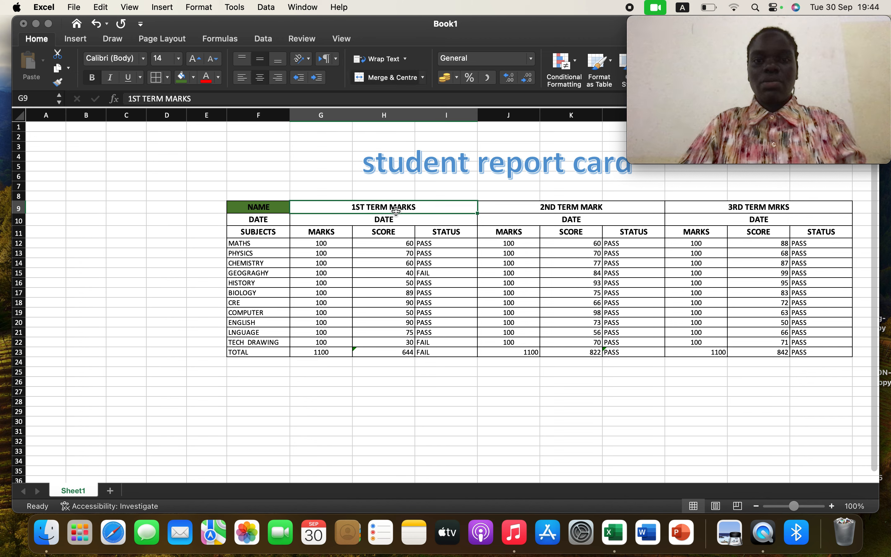
click(186, 84)
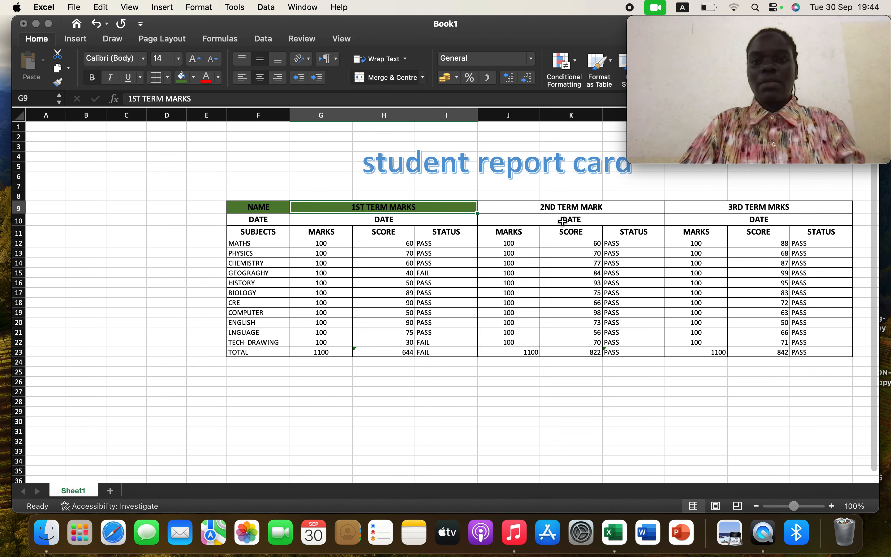
click(553, 209)
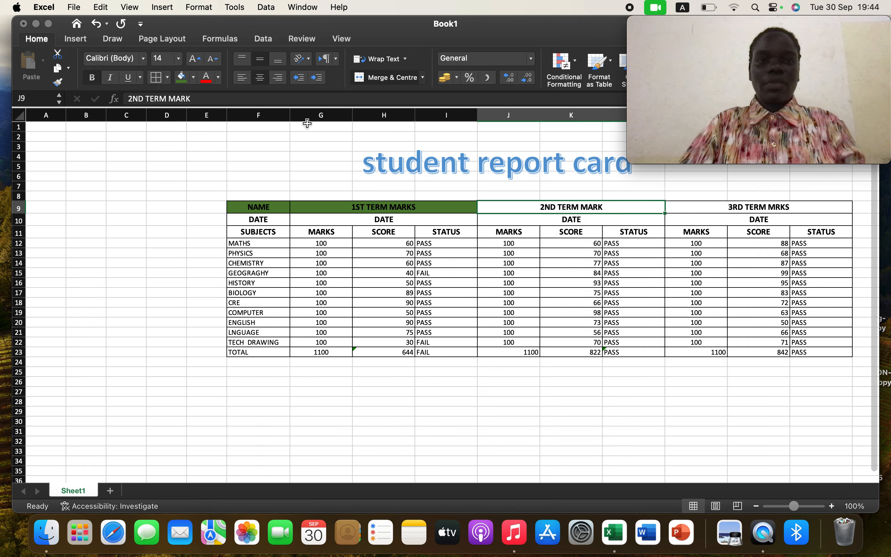
click(181, 78)
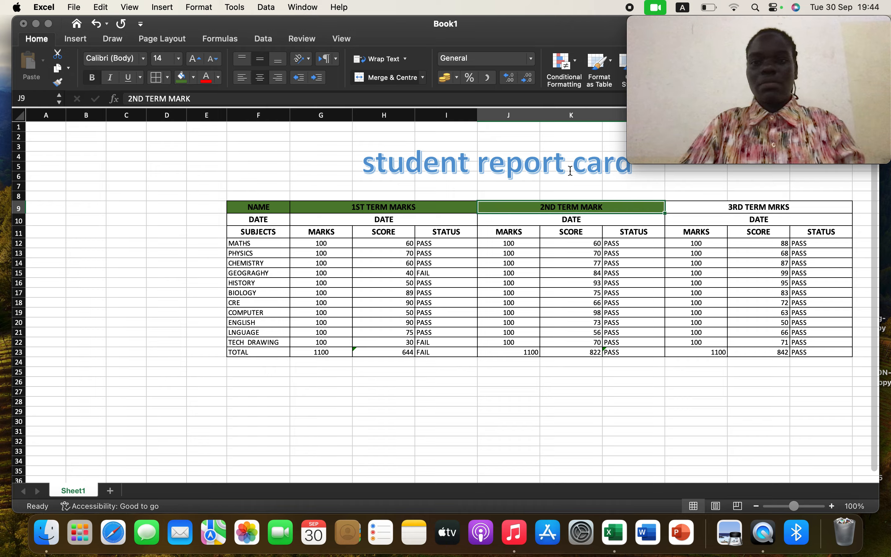
click(693, 208)
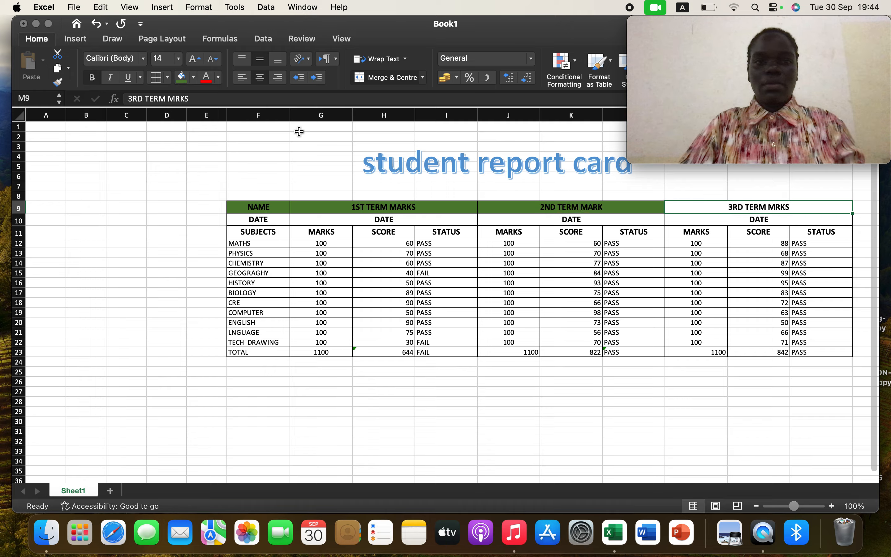
click(181, 78)
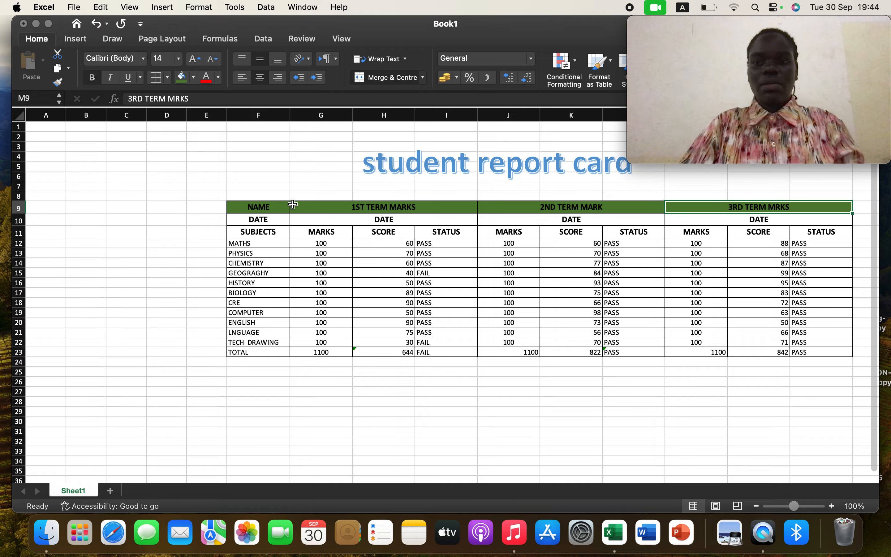
- Fill the four DATE cells in row 10 (F10, G10, J10 and M10) with the third-lightest green tint of the theme colours
click(274, 223)
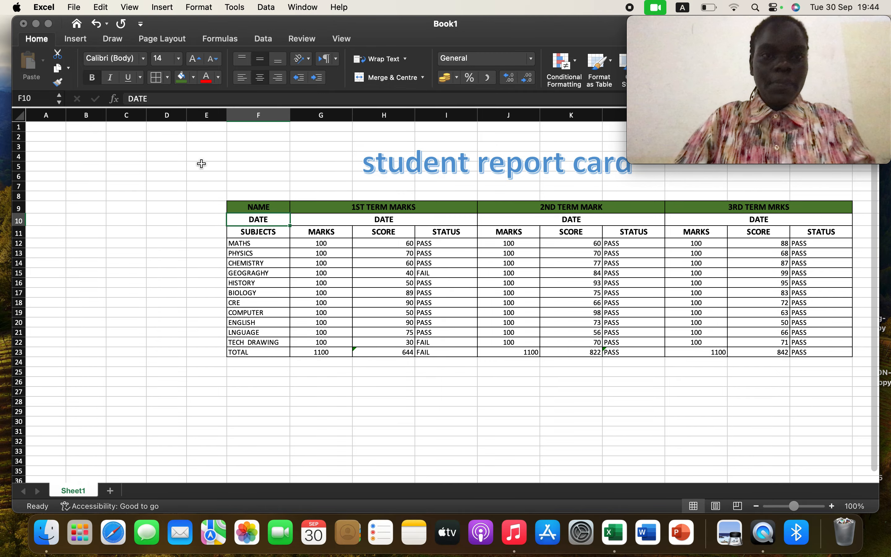
click(193, 78)
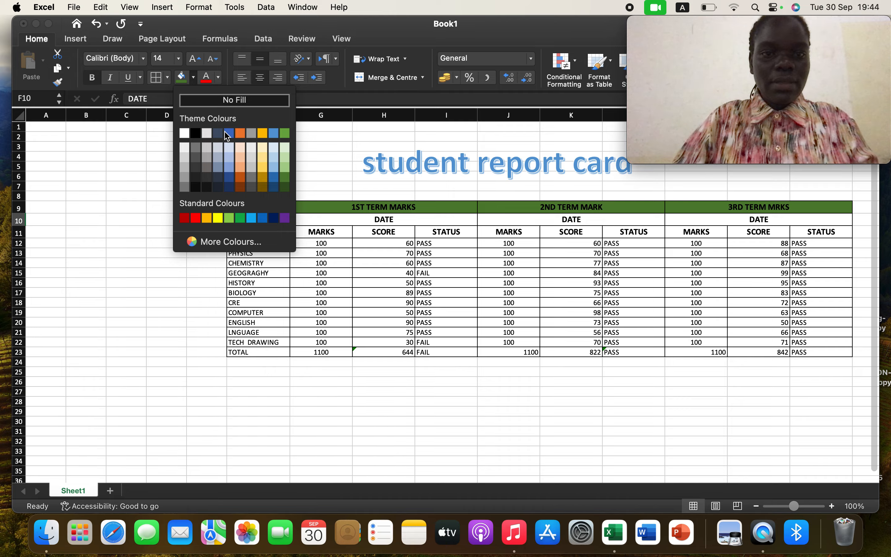
click(285, 167)
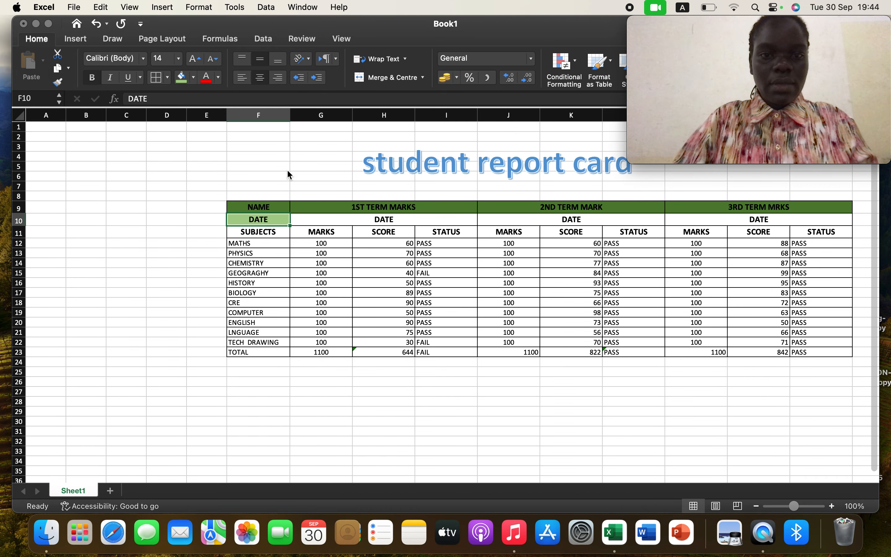
click(346, 219)
click(181, 82)
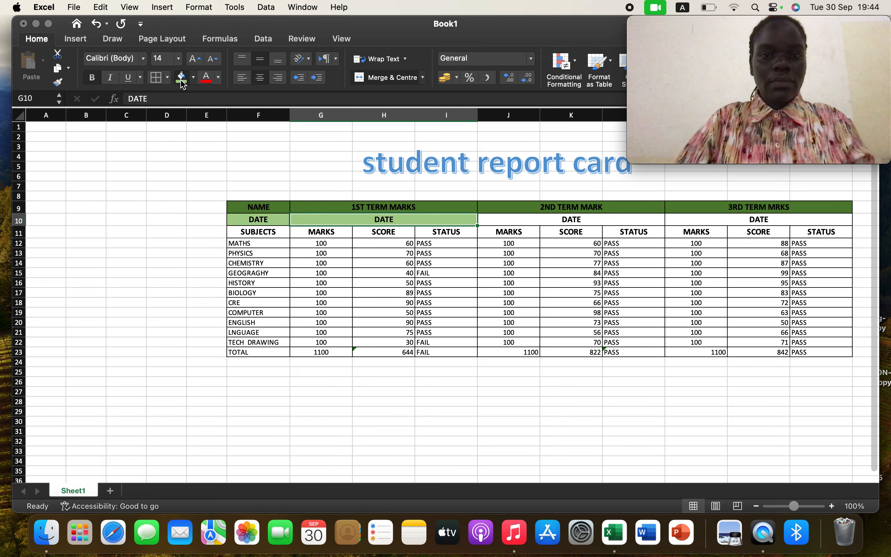
click(520, 218)
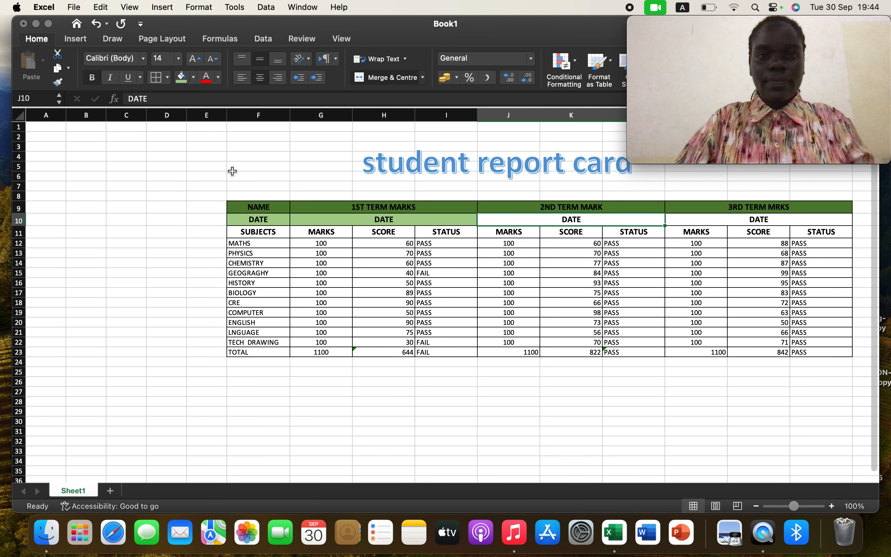
click(182, 82)
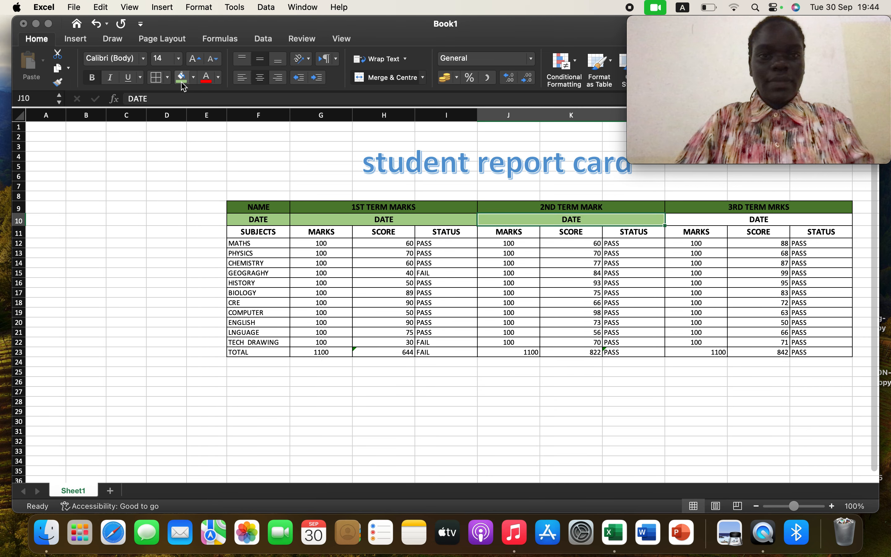
click(759, 219)
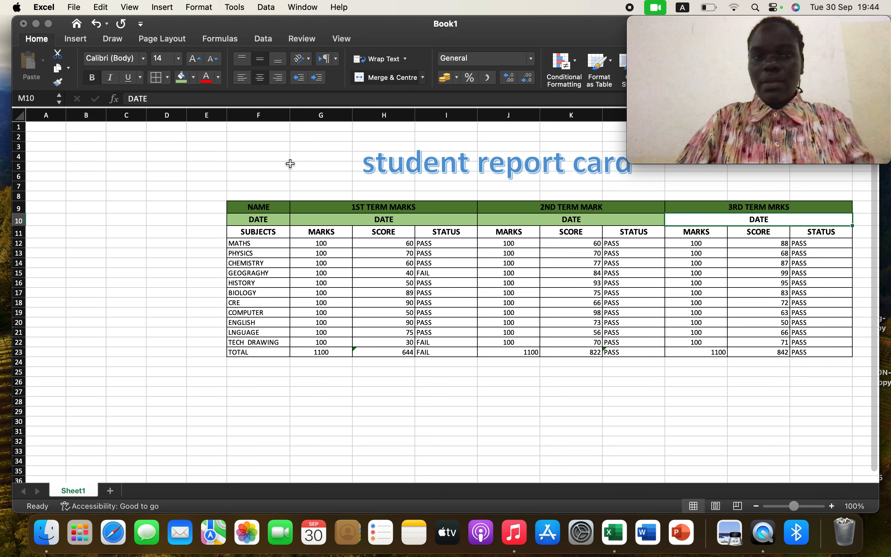
click(181, 81)
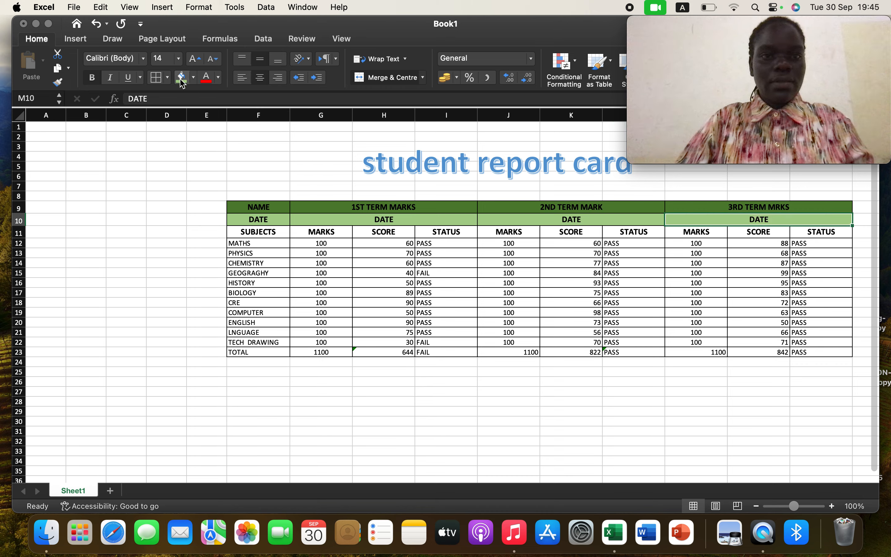
- Fill the SUBJECTS header cell F11 with the second-lightest green tint of the theme colours
click(261, 232)
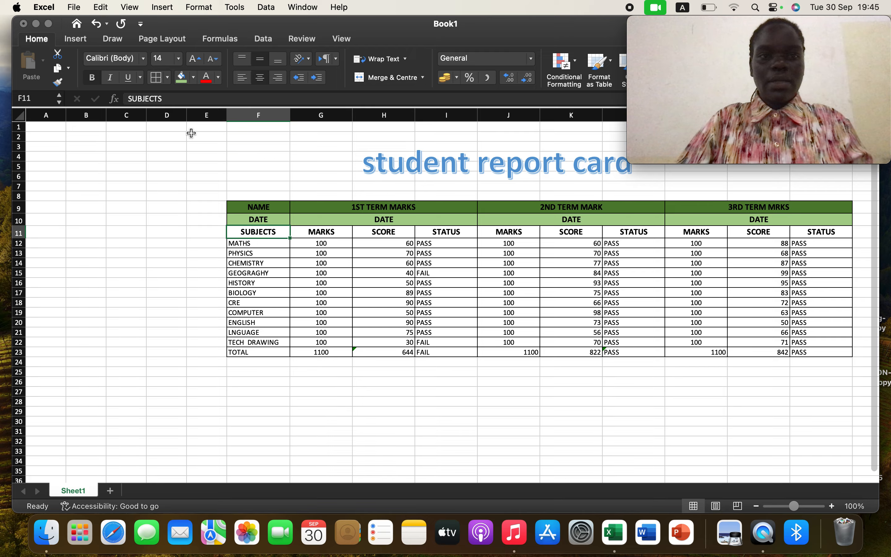
click(193, 78)
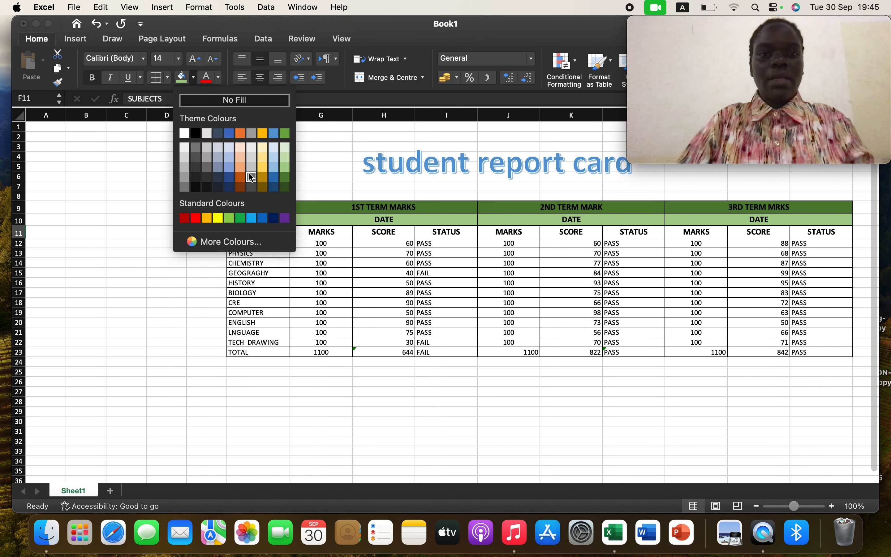
click(285, 158)
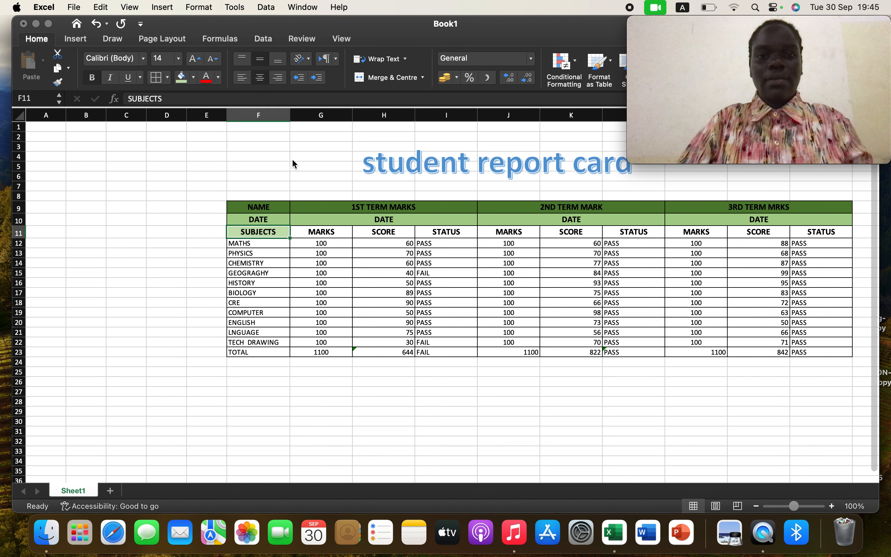
- Fill the first-term MARKS, SCORE and STATUS headers in G11:I11 with the same light green as the SUBJECTS cell
click(332, 228)
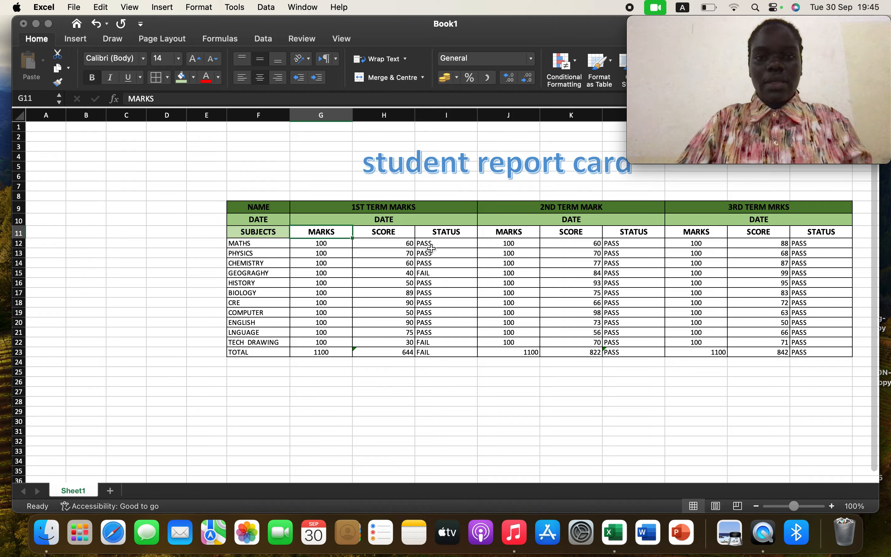
click(386, 234)
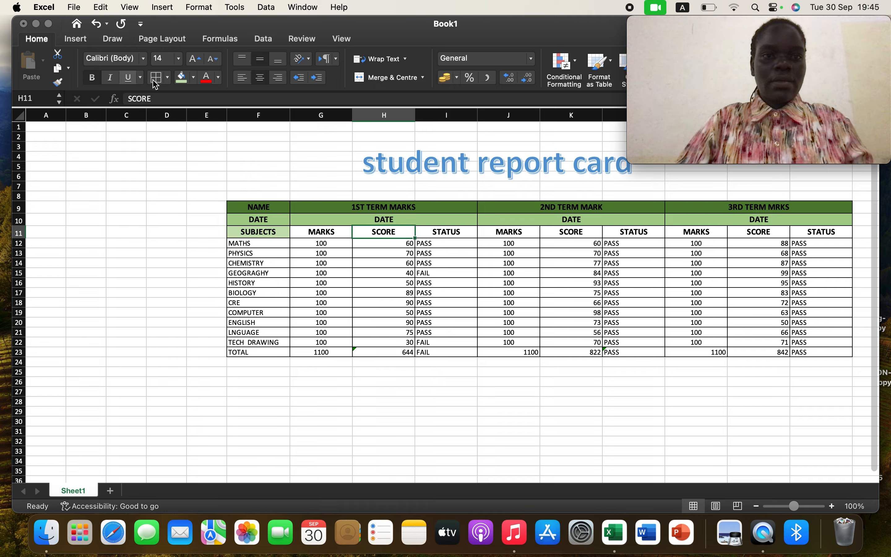
click(330, 241)
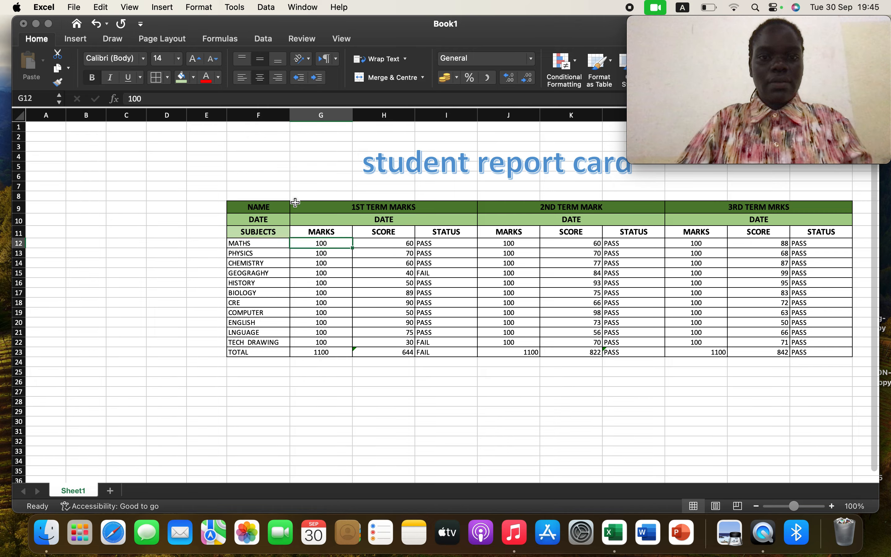
click(336, 232)
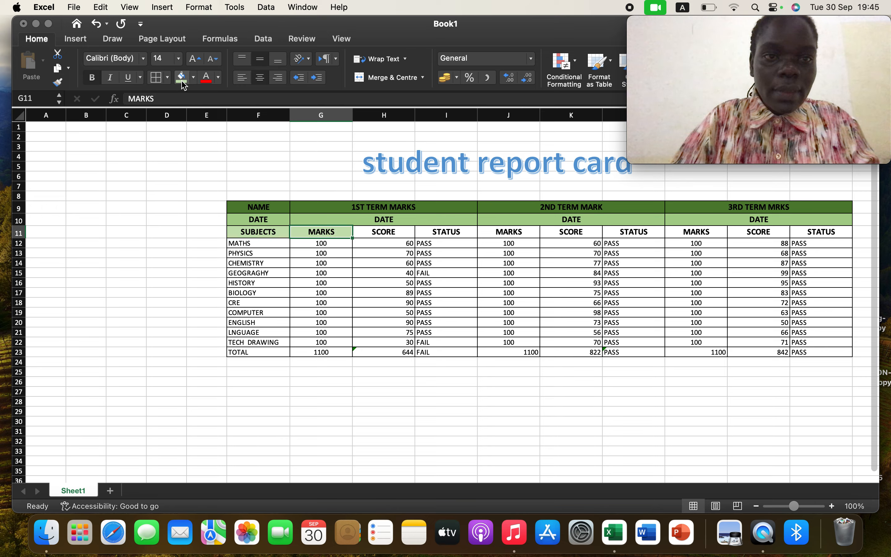
click(382, 230)
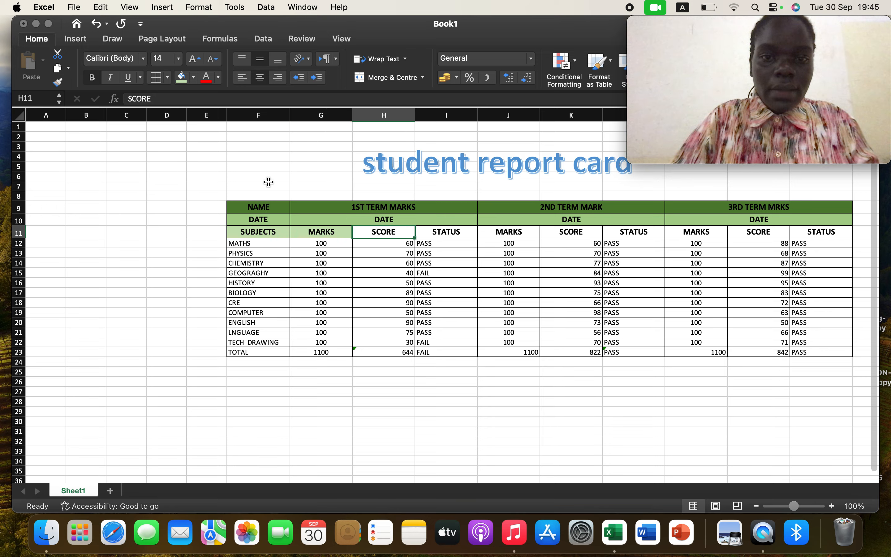
click(181, 84)
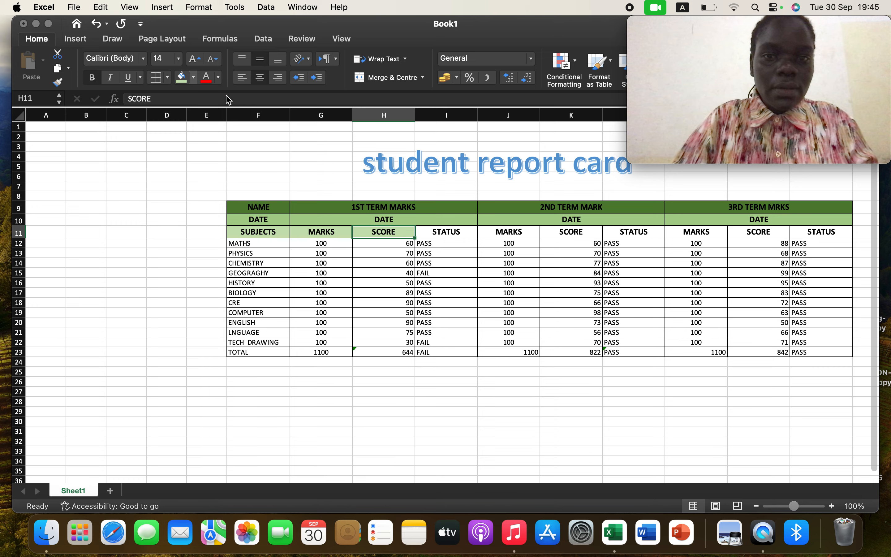
click(448, 232)
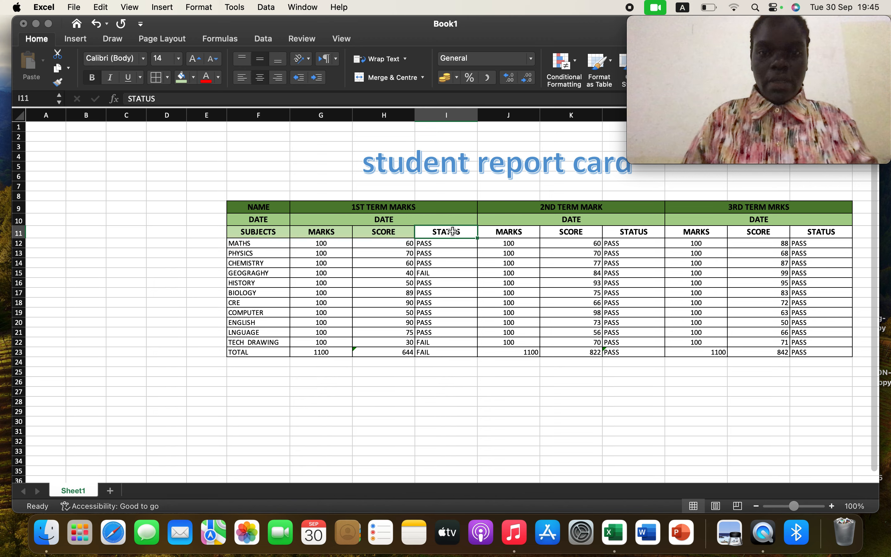
click(183, 84)
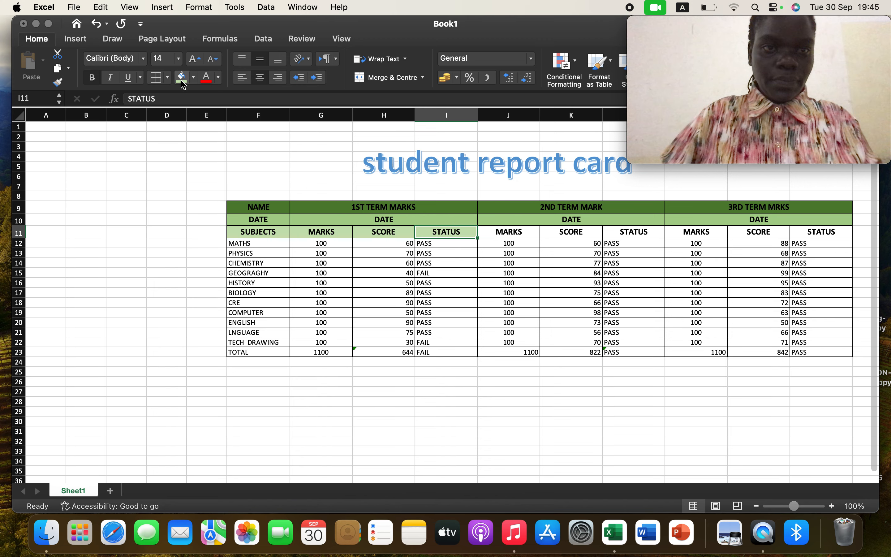
- Fill the second-term MARKS, SCORE and STATUS headers in J11:L11 with the same light green as the SUBJECTS cell
click(515, 231)
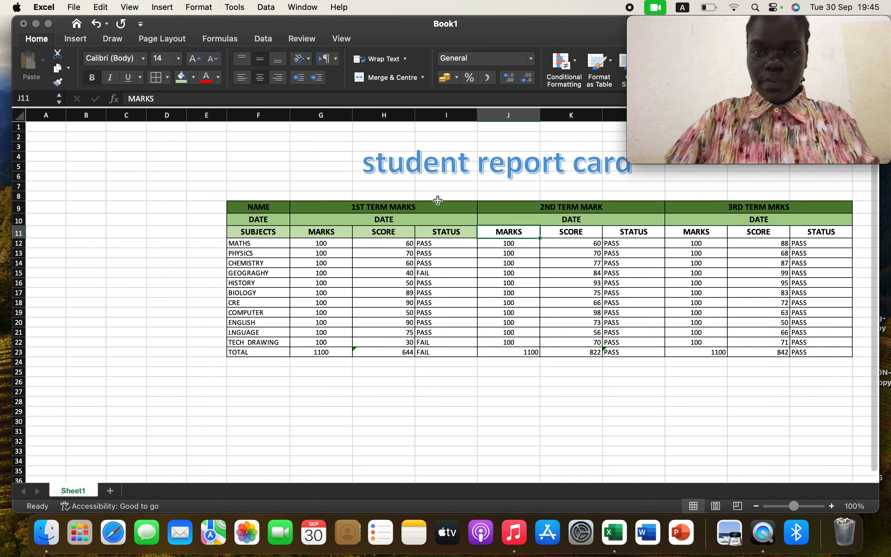
click(183, 84)
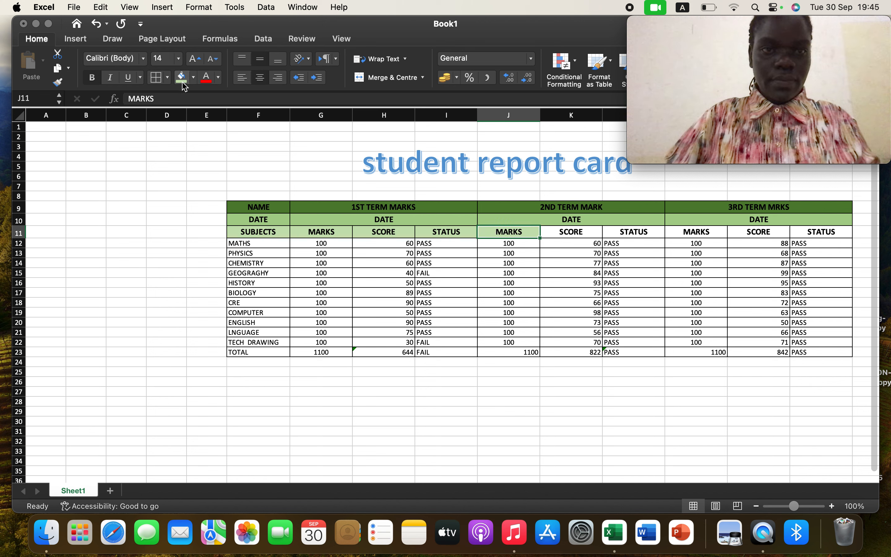
click(595, 234)
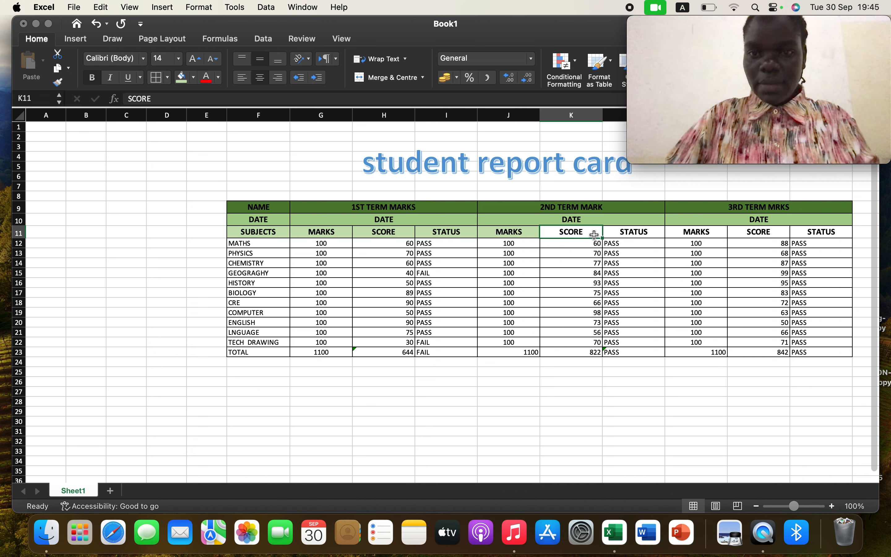
click(183, 82)
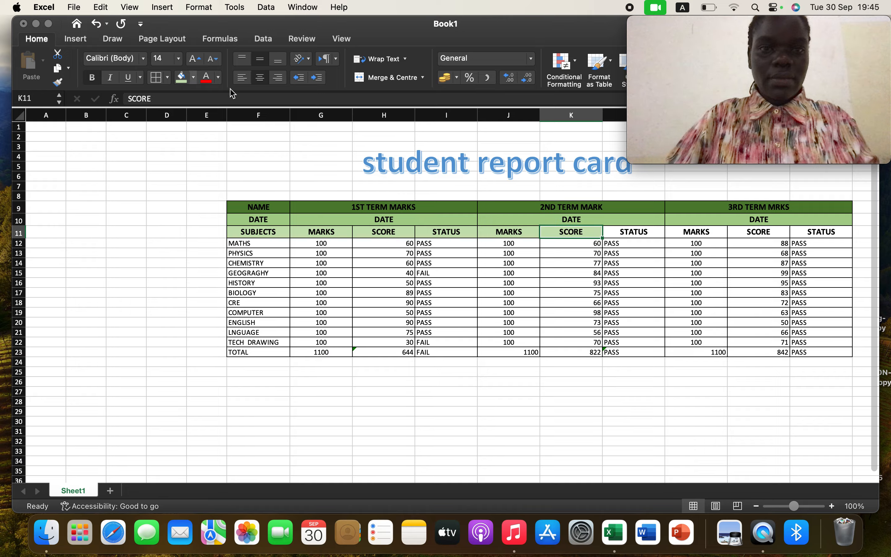
click(634, 231)
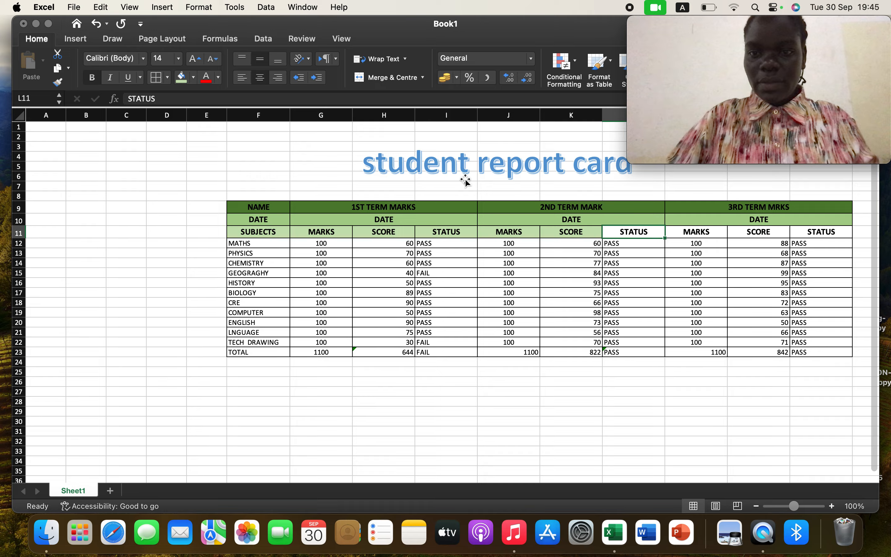
click(184, 84)
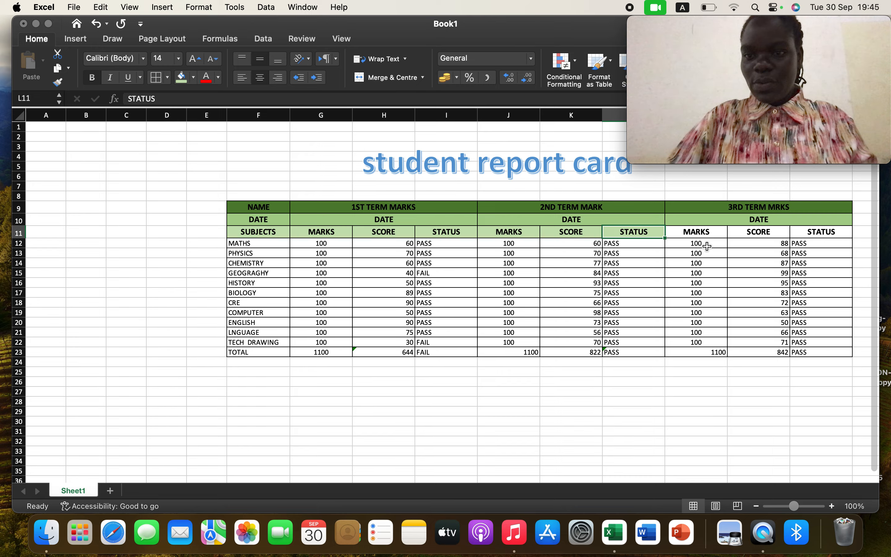
- Fill the third-term MARKS, SCORE and STATUS headers in M11:O11 with the same light green as the SUBJECTS cell
click(705, 235)
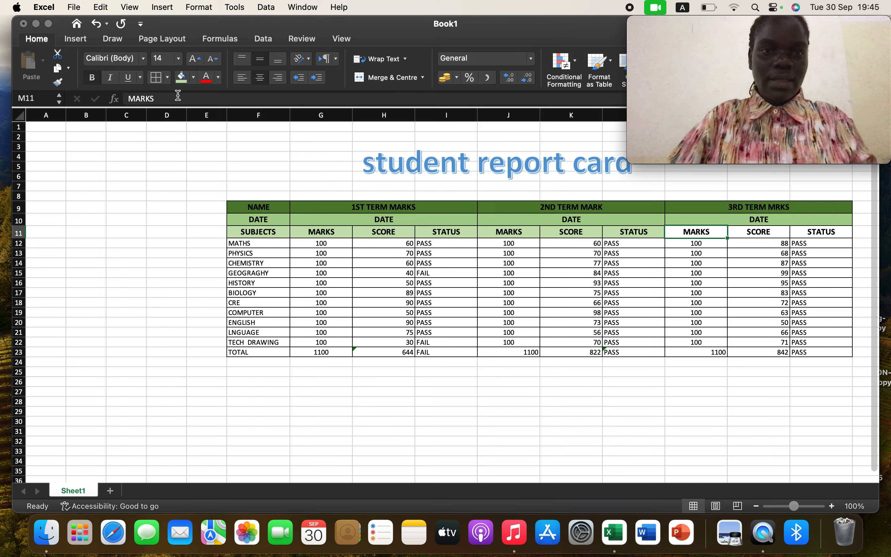
click(183, 85)
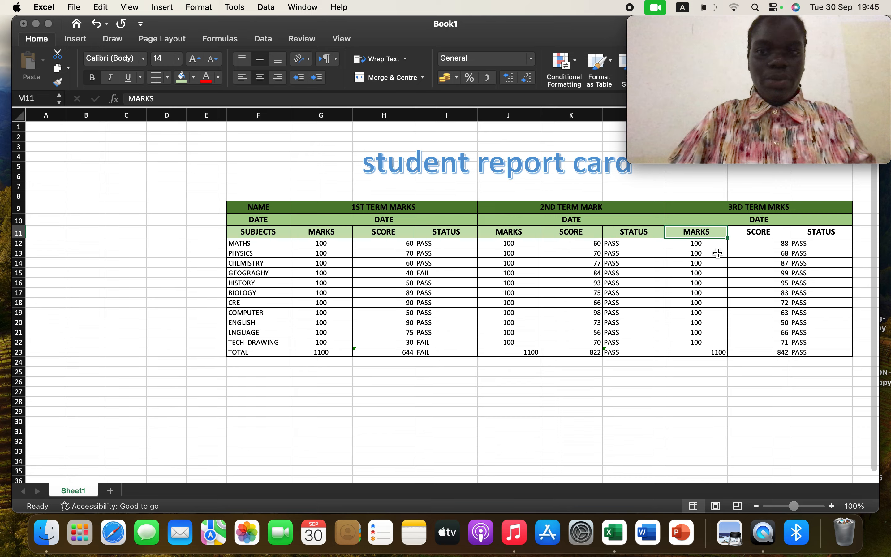
click(770, 235)
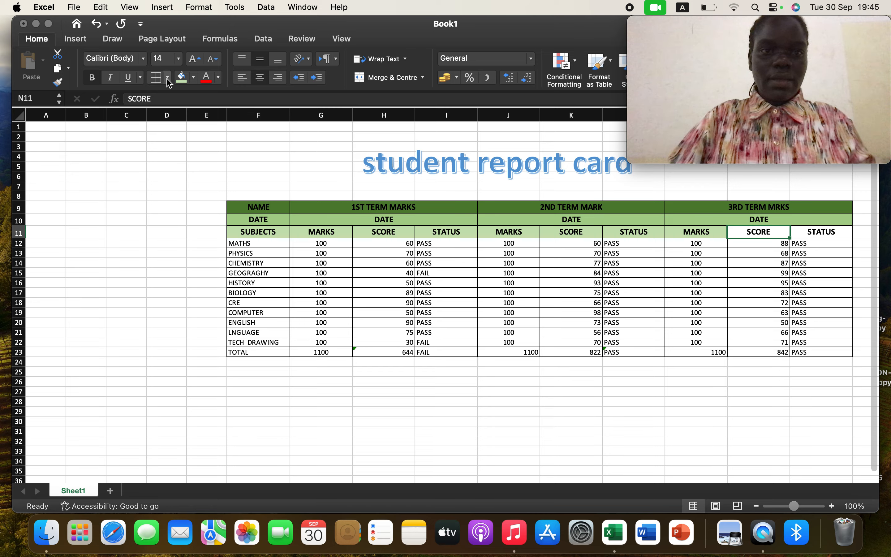
click(183, 85)
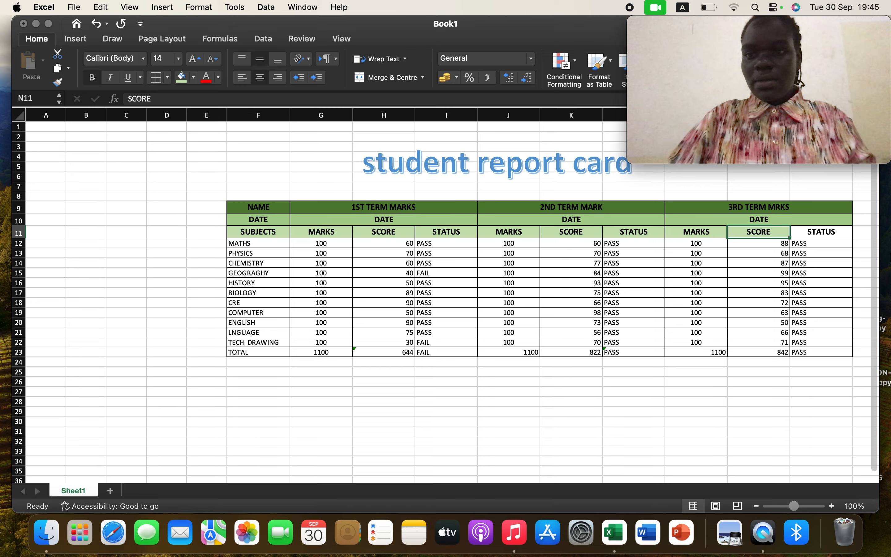
click(819, 236)
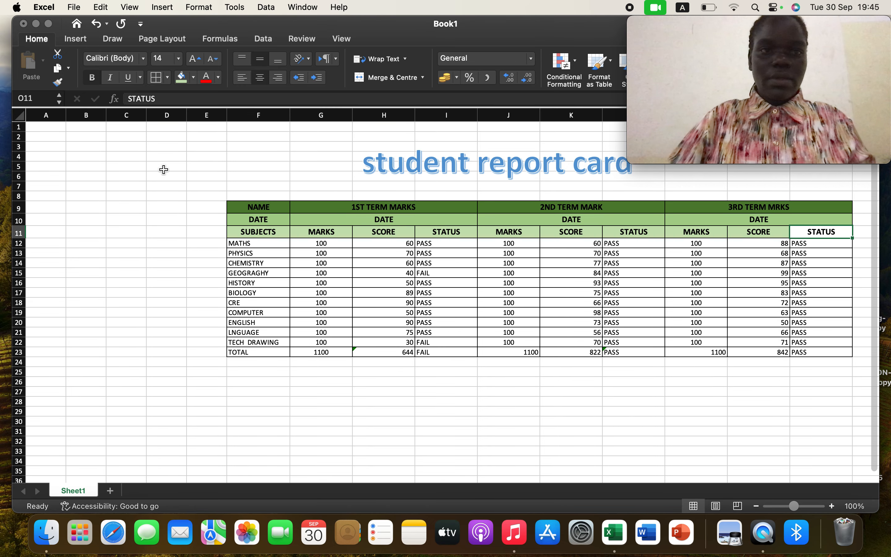
click(183, 85)
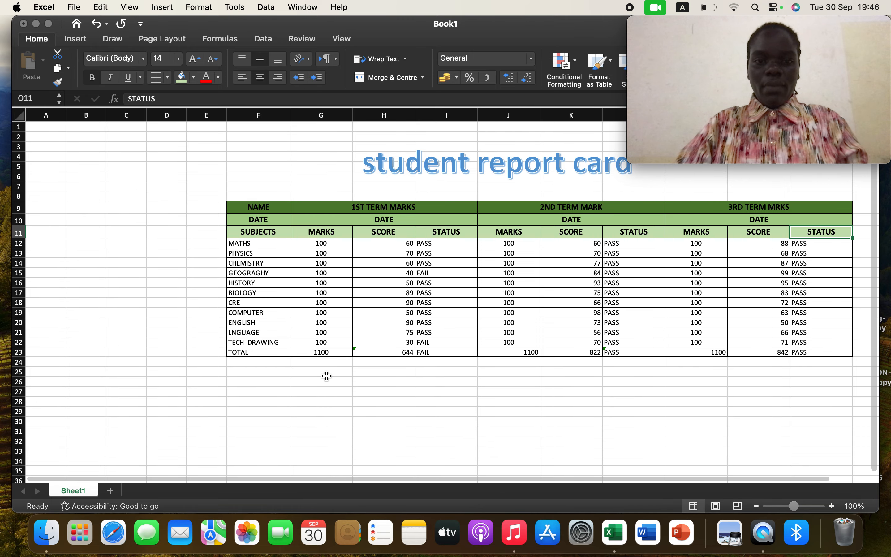
- Apply middle vertical alignment to the empty cells G25:I27 below the first-term marks
click(322, 390)
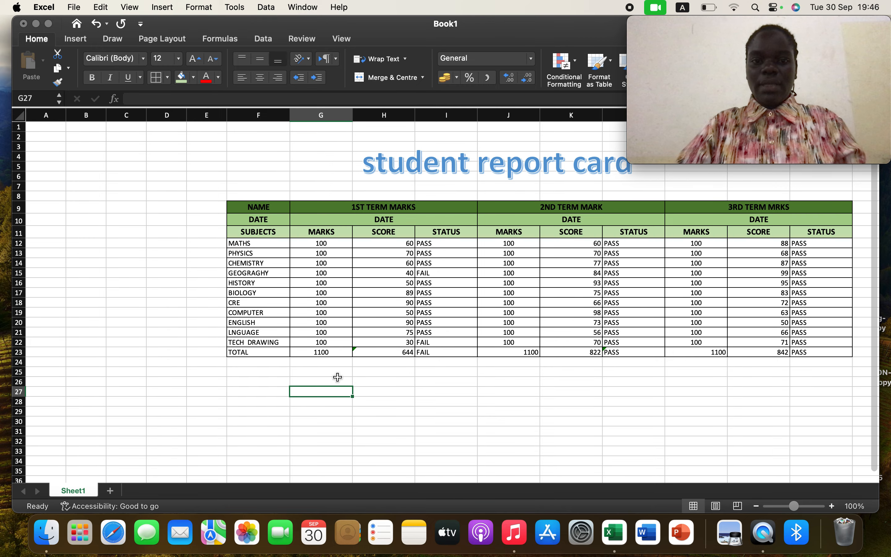
click(337, 373)
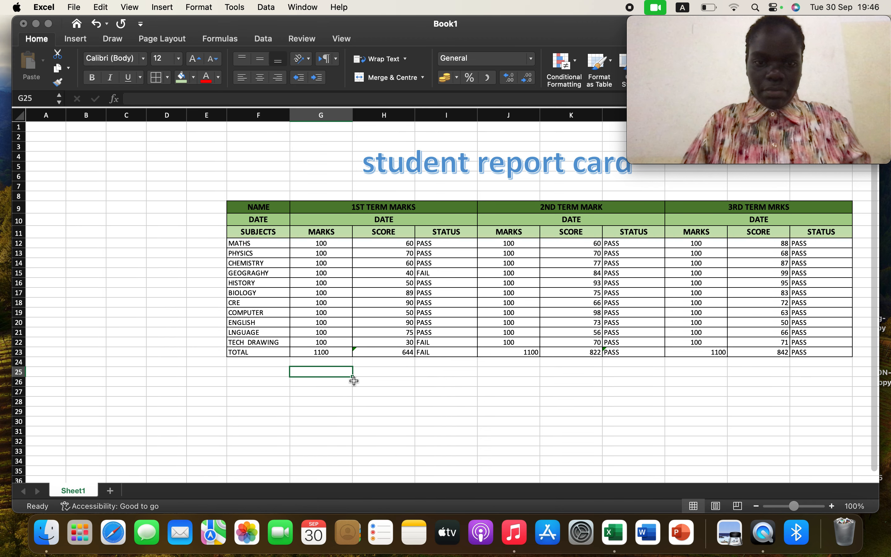
drag(354, 378, 467, 378)
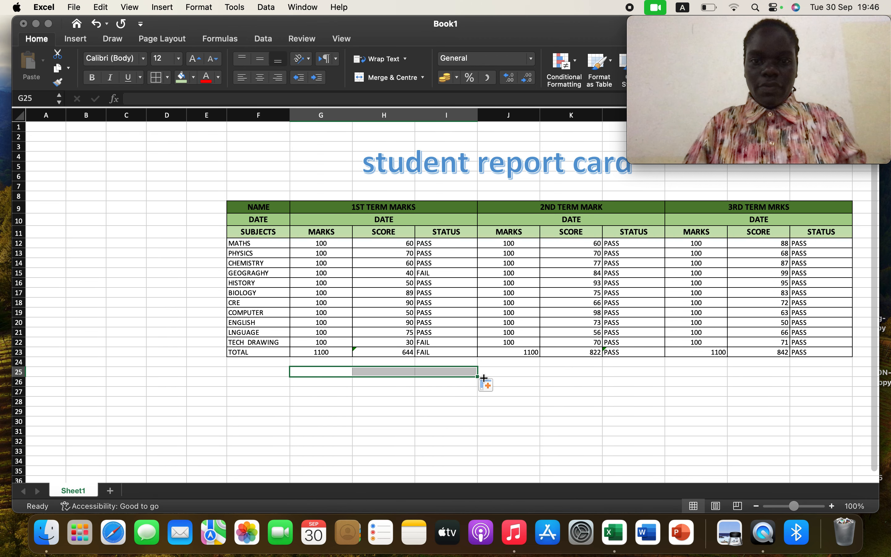
drag(478, 377, 478, 393)
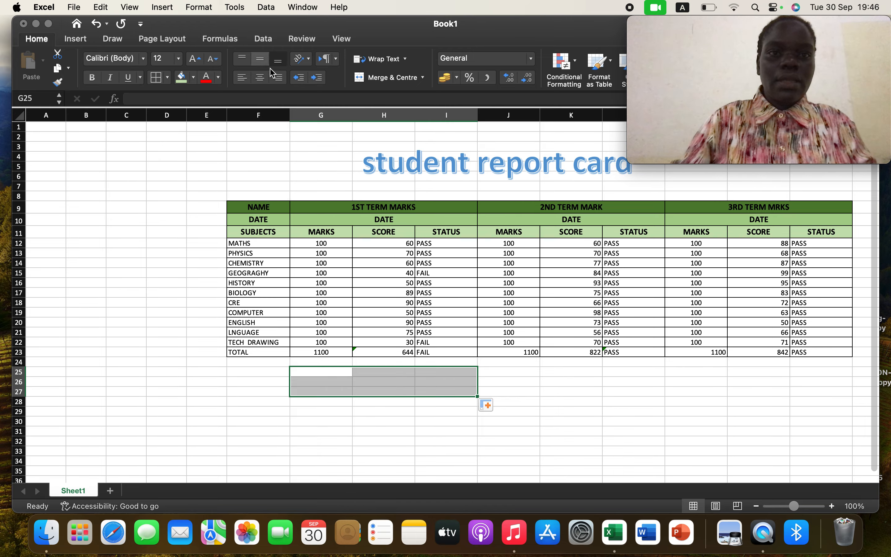
click(261, 60)
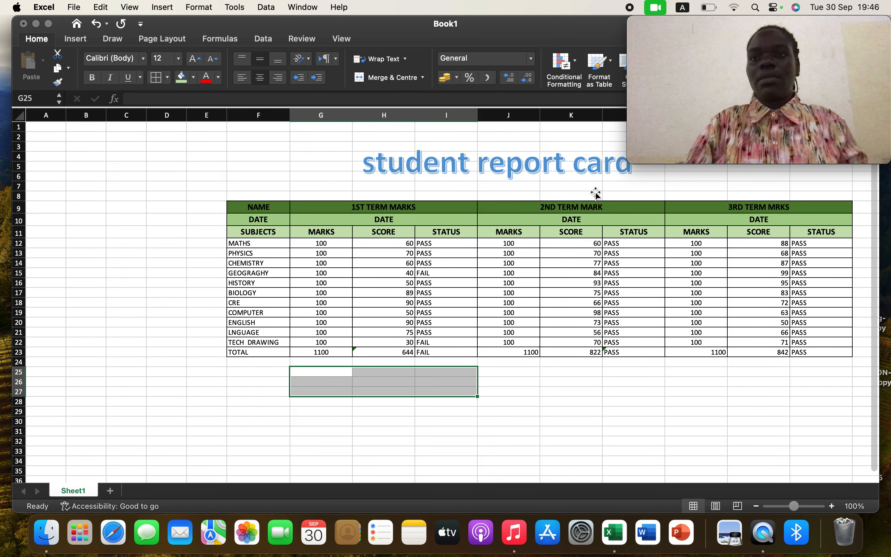
- Move the floating Movie Recording window down so it no longer covers the spreadsheet's cell formatting commands
mouse_move(711, 48)
drag(699, 43, 707, 368)
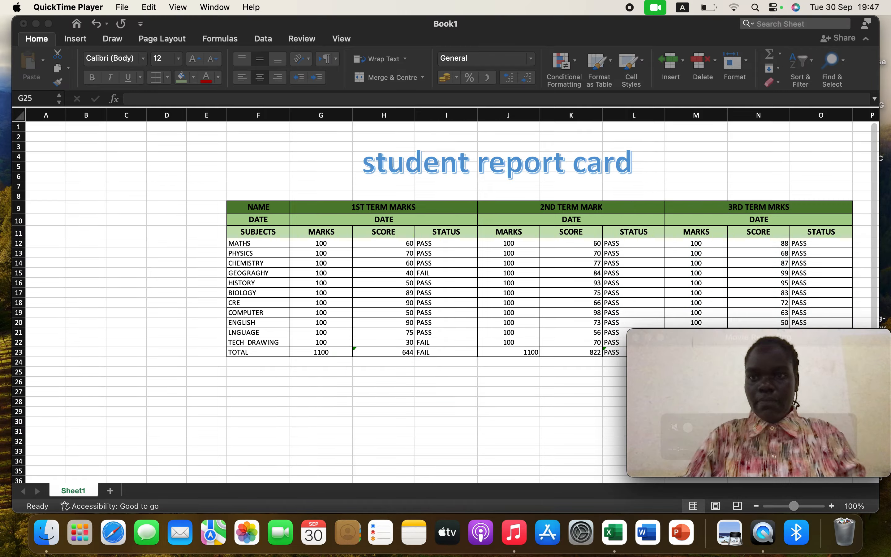
click(389, 378)
drag(660, 369, 691, 90)
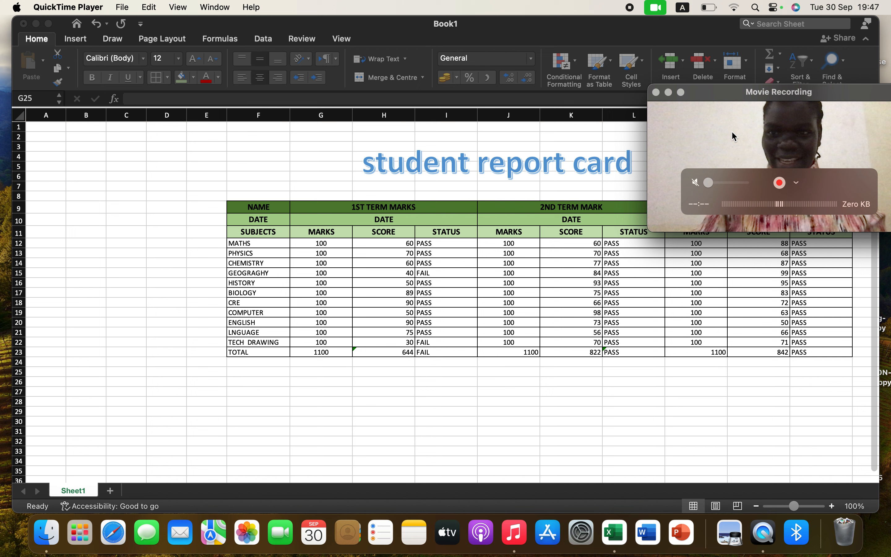
drag(731, 150, 727, 212)
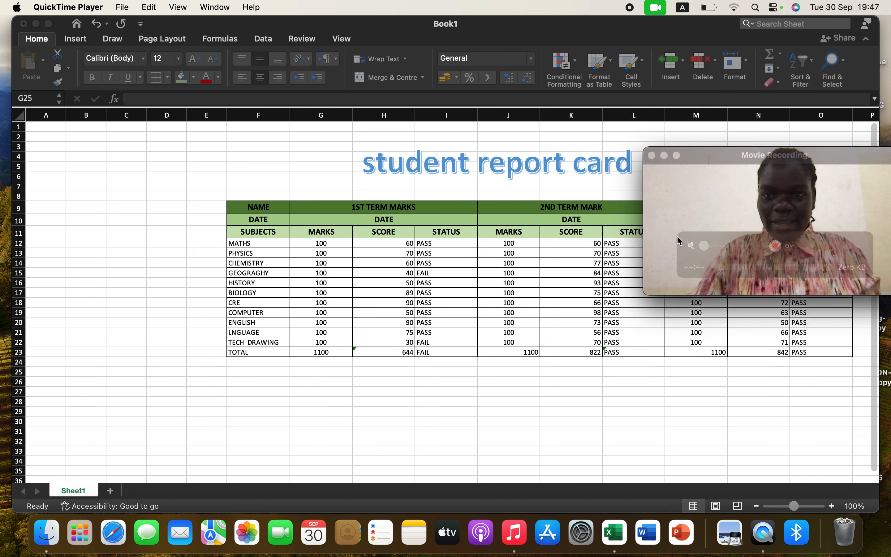
- Set the height of rows 25 to 27 to 23, using the block G25:I27
click(326, 379)
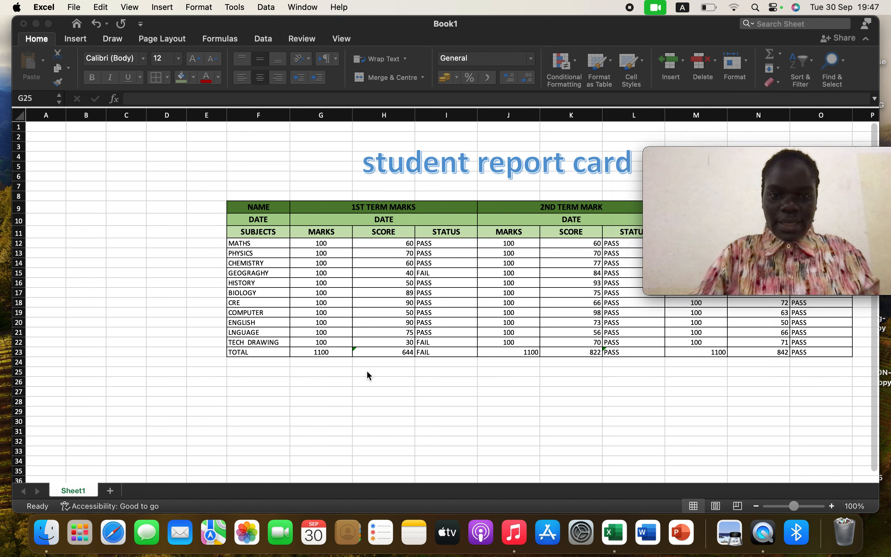
drag(326, 372, 461, 393)
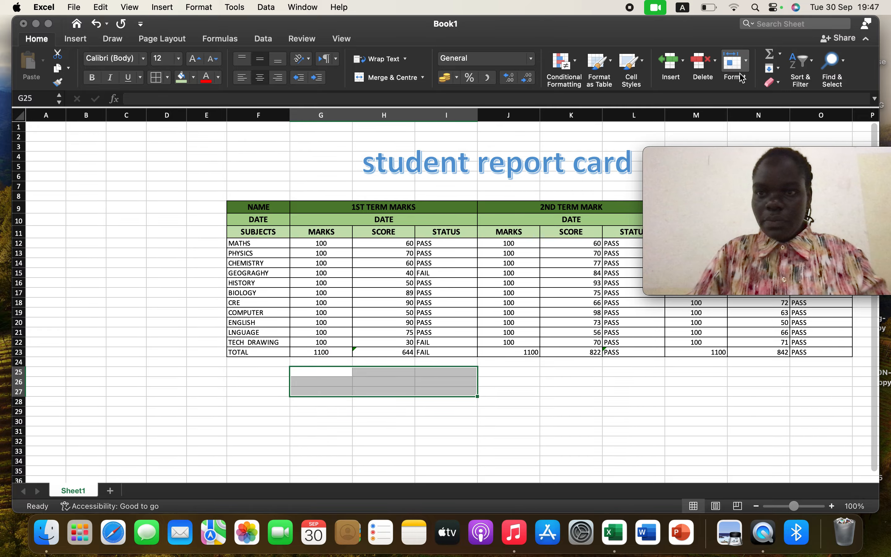
click(748, 63)
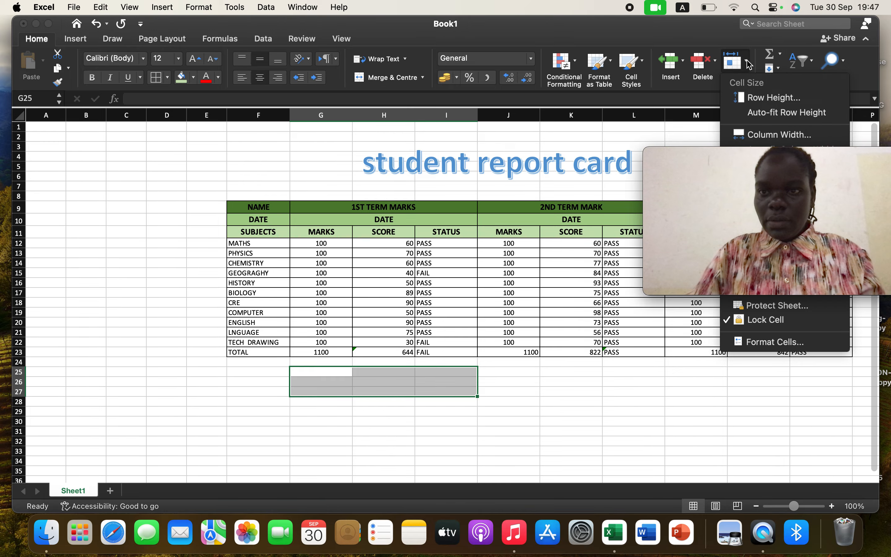
click(770, 99)
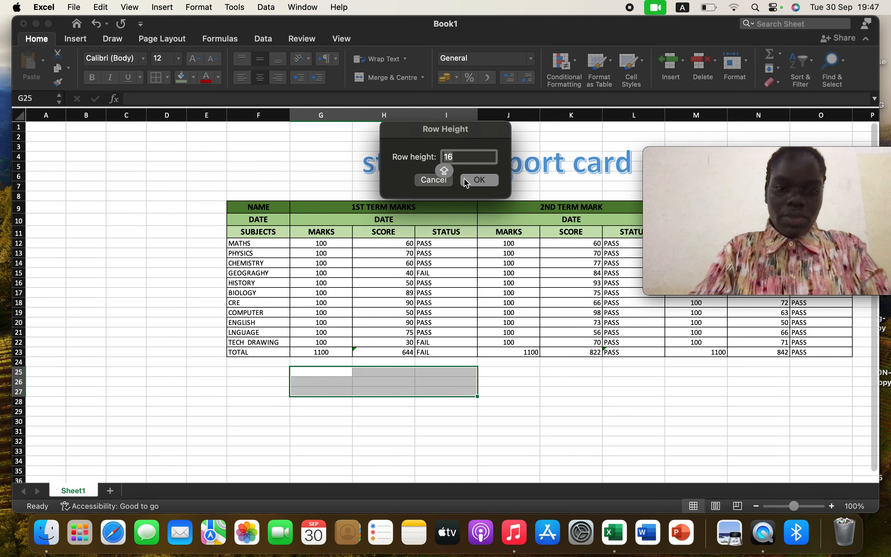
text(23)
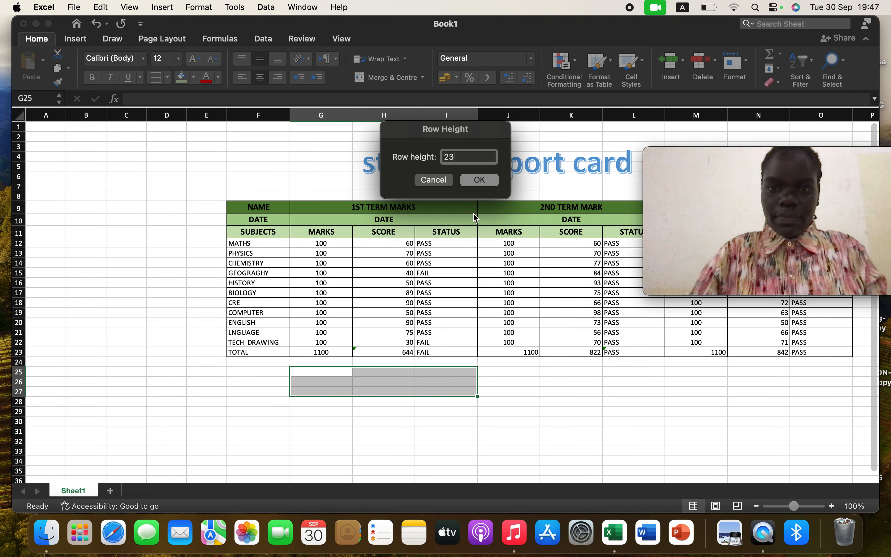
click(481, 180)
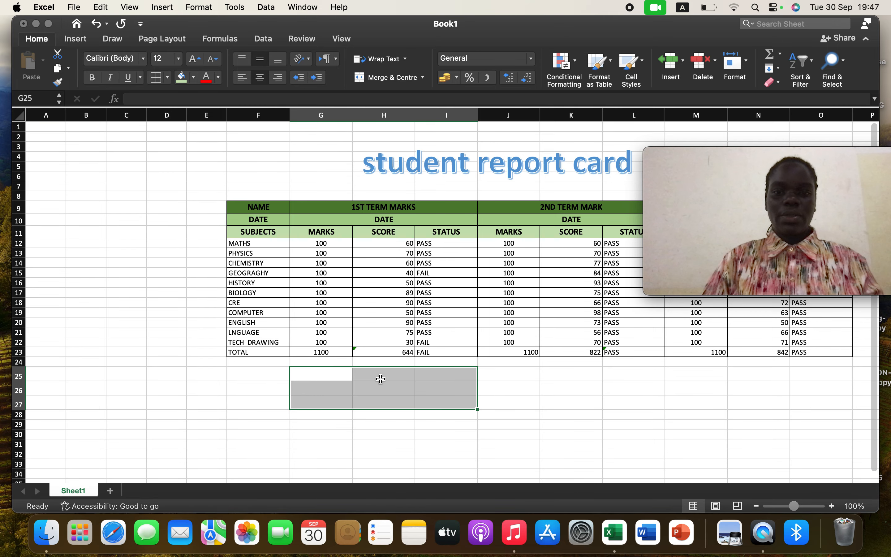
- Apply all borders to the block G25:I27 below the first-term marks
click(365, 382)
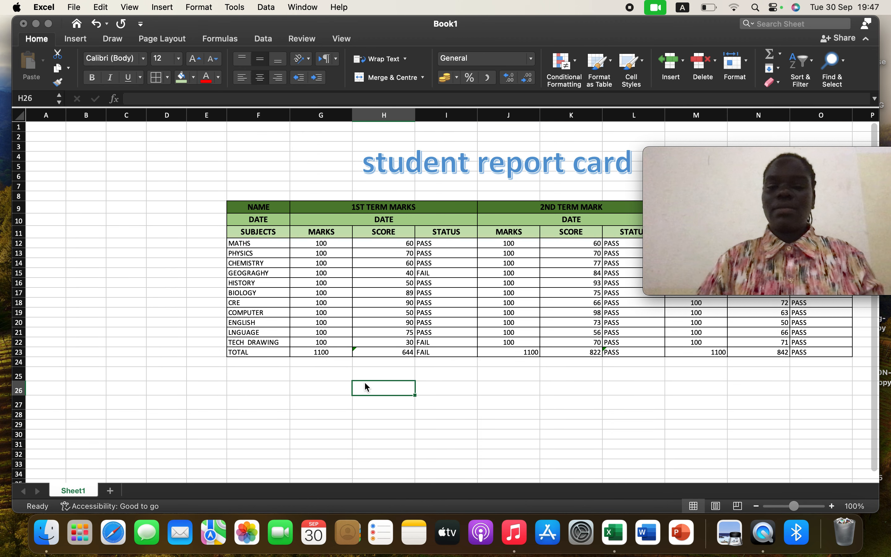
click(320, 373)
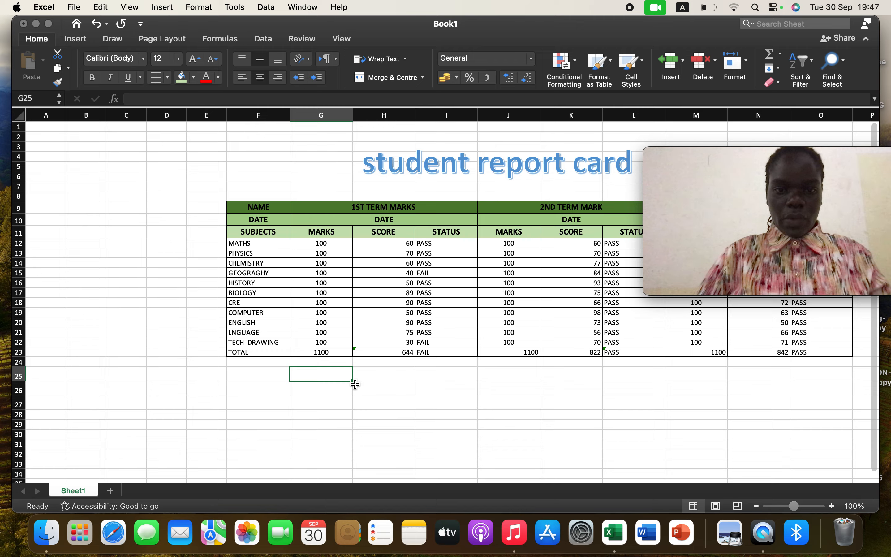
drag(352, 382, 477, 409)
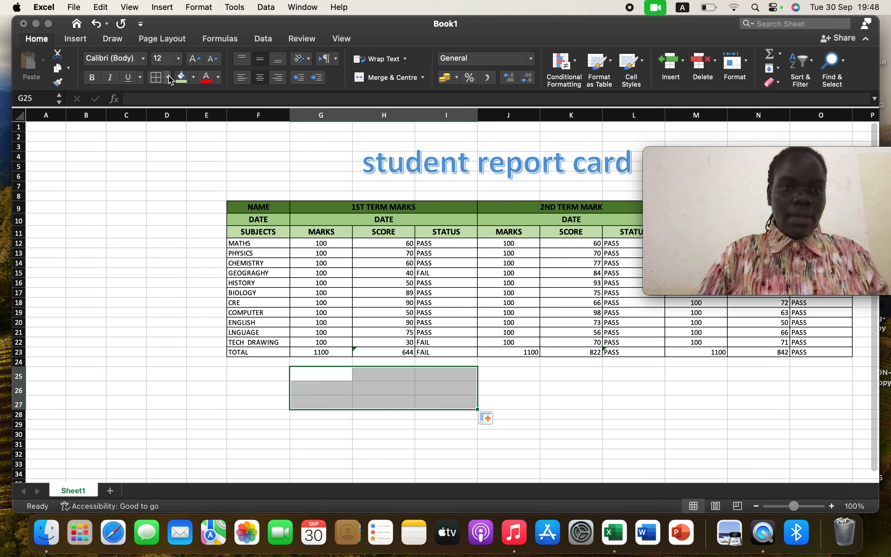
click(158, 77)
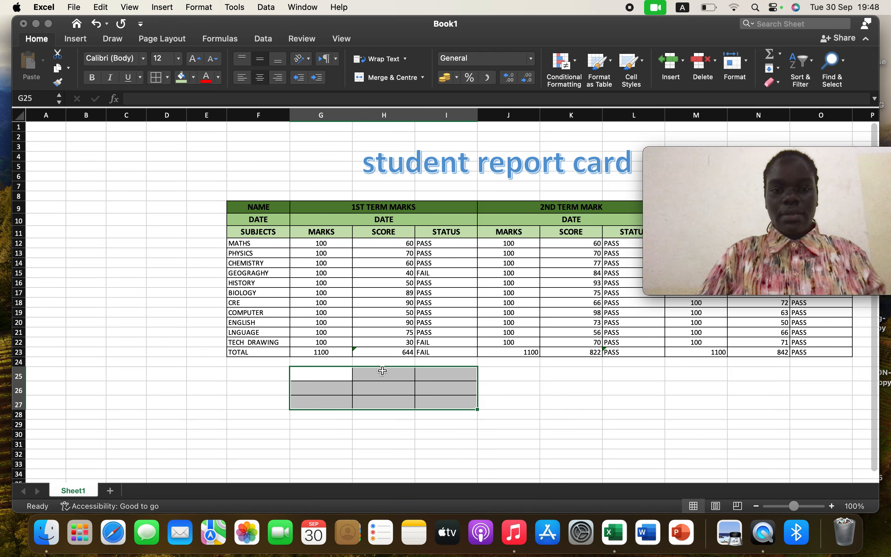
click(394, 383)
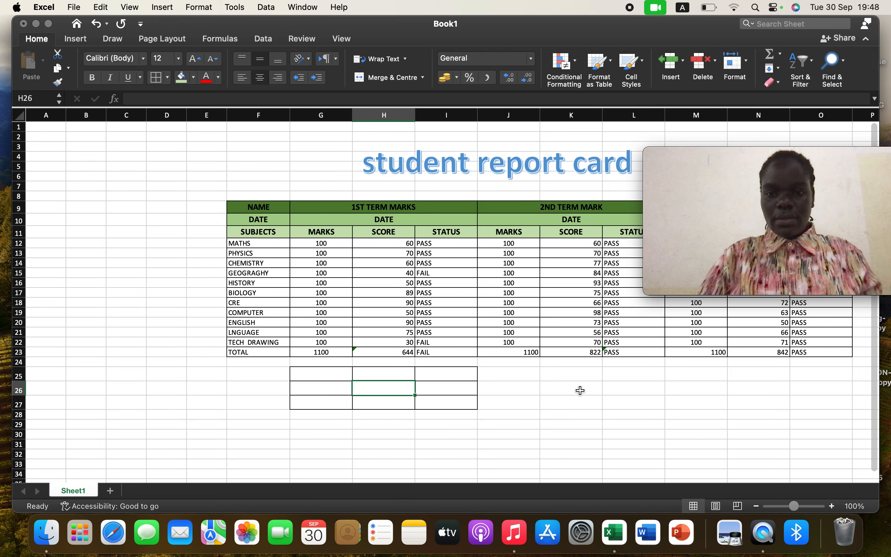
- Apply all borders to the block J25:L27 below the second-term marks
click(552, 390)
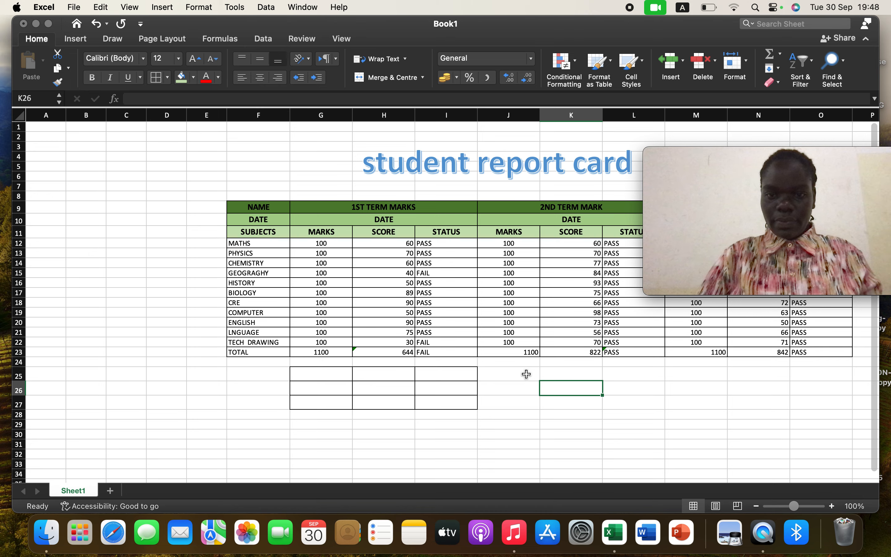
click(517, 377)
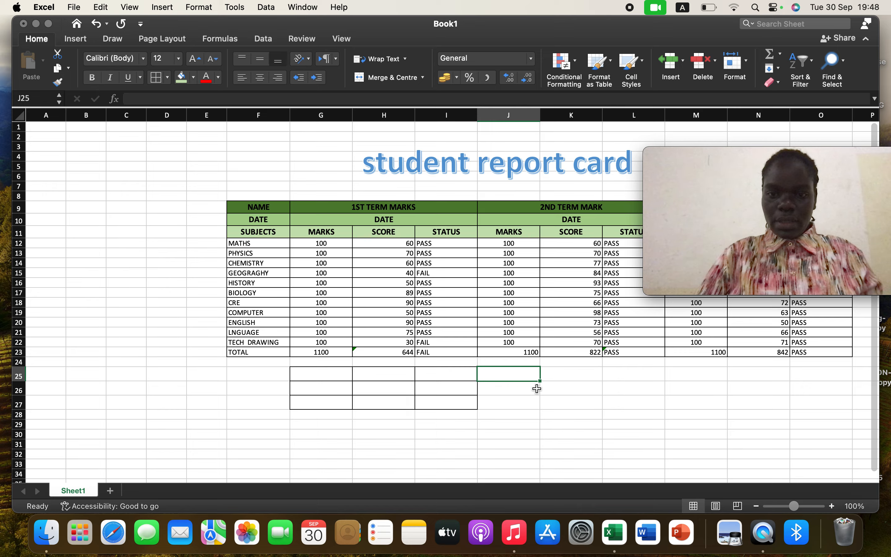
drag(541, 383, 664, 408)
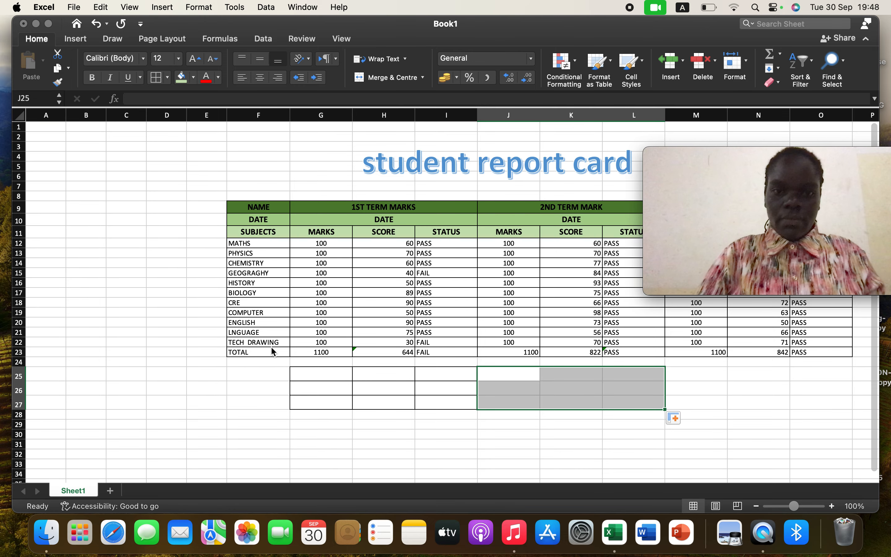
click(161, 84)
- Apply all borders to the block M25:O27 below the third-term marks
click(750, 378)
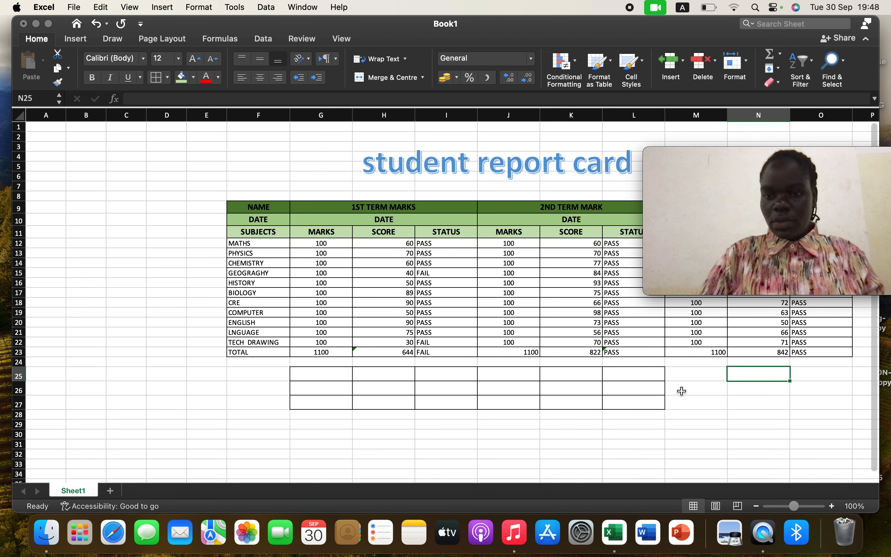
click(680, 374)
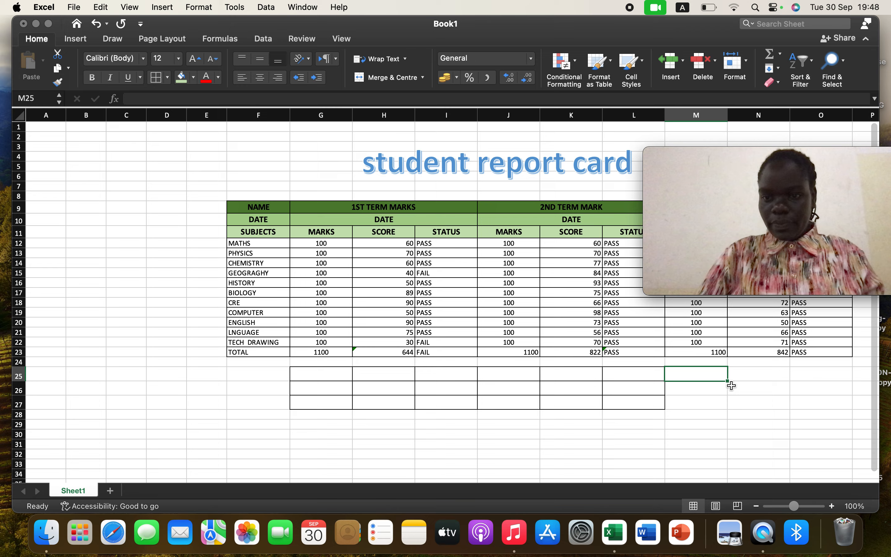
drag(728, 381, 847, 381)
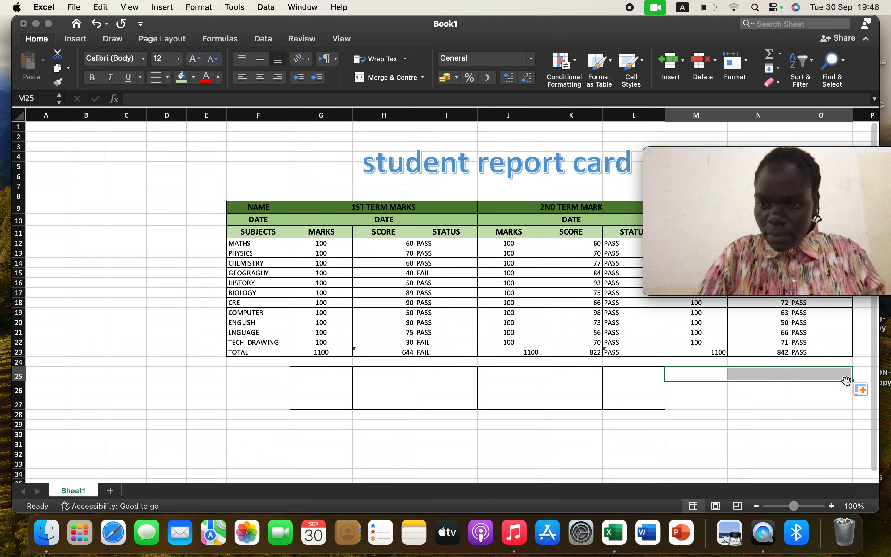
click(821, 387)
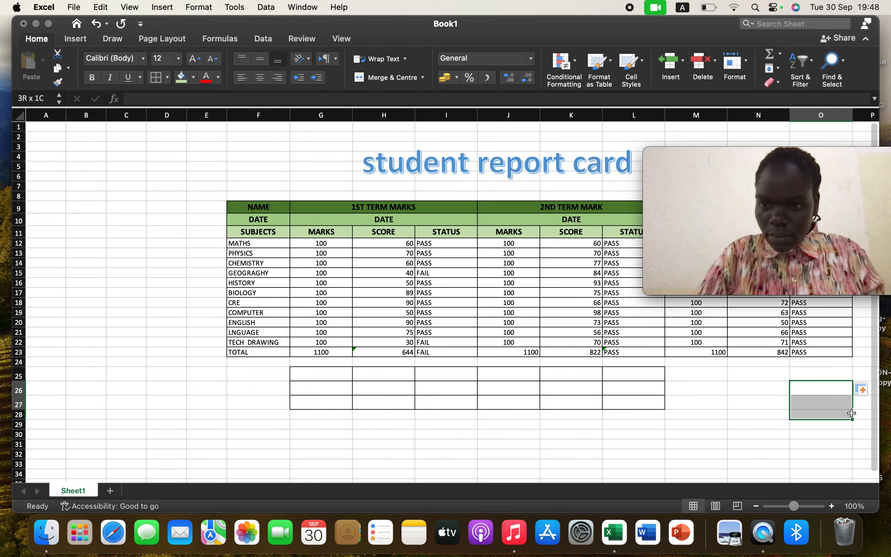
click(704, 374)
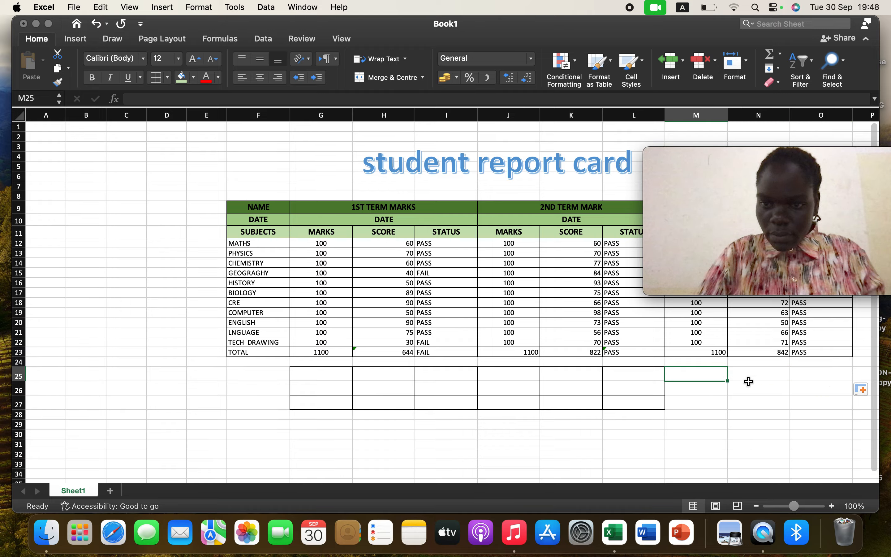
mouse_move(728, 383)
mouse_down()
mouse_move(847, 379)
mouse_move(853, 409)
mouse_up()
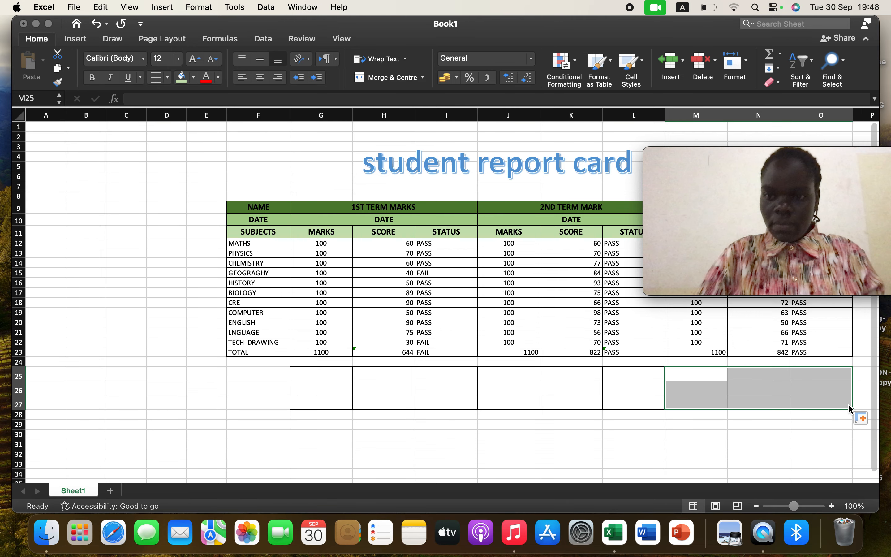
click(157, 78)
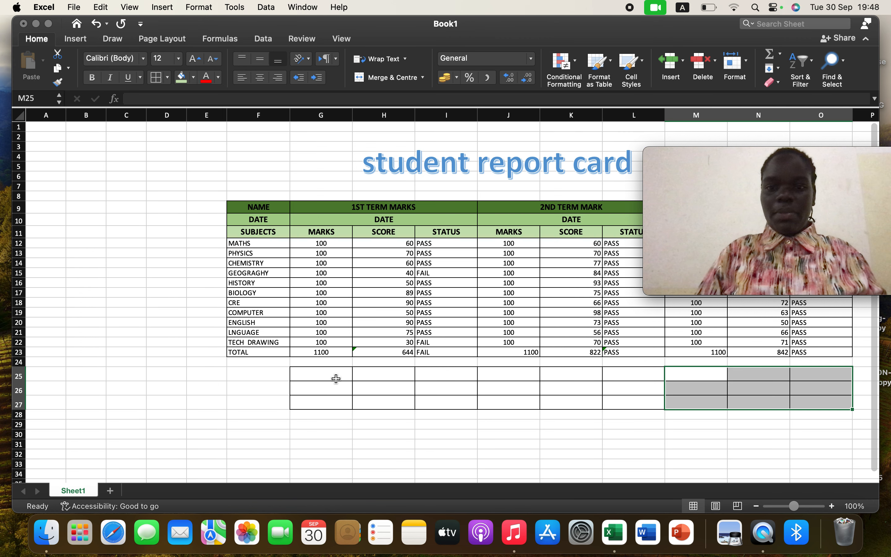
- Merge and centre cells G25:I25 in the first row of the block beneath the first-term marks
click(335, 377)
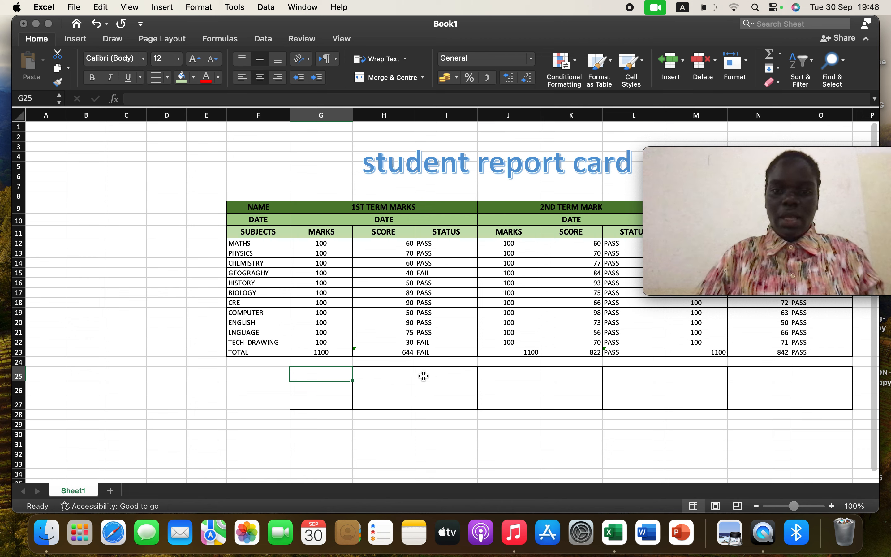
click(442, 375)
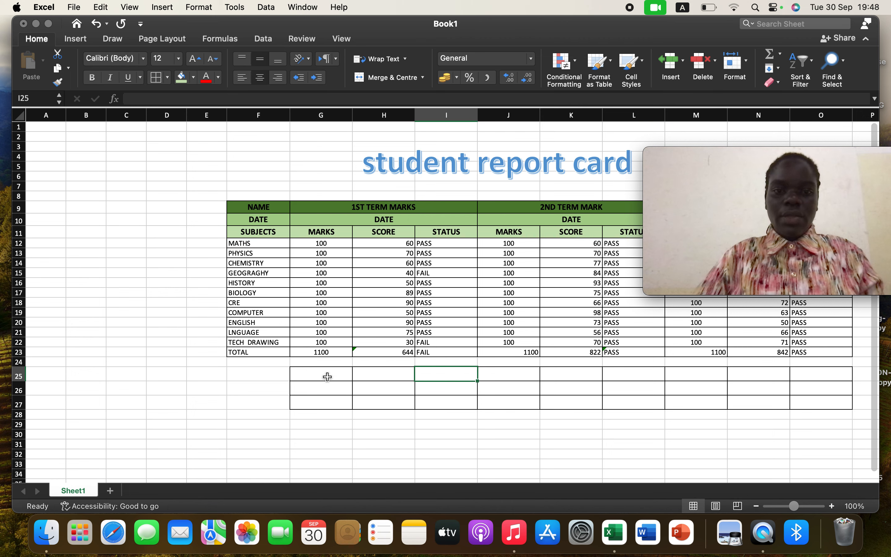
click(339, 377)
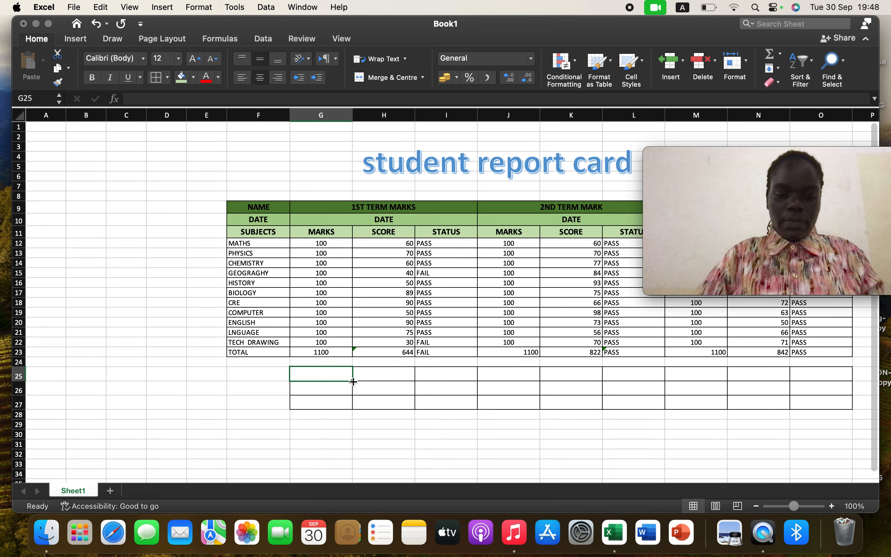
drag(353, 382, 476, 382)
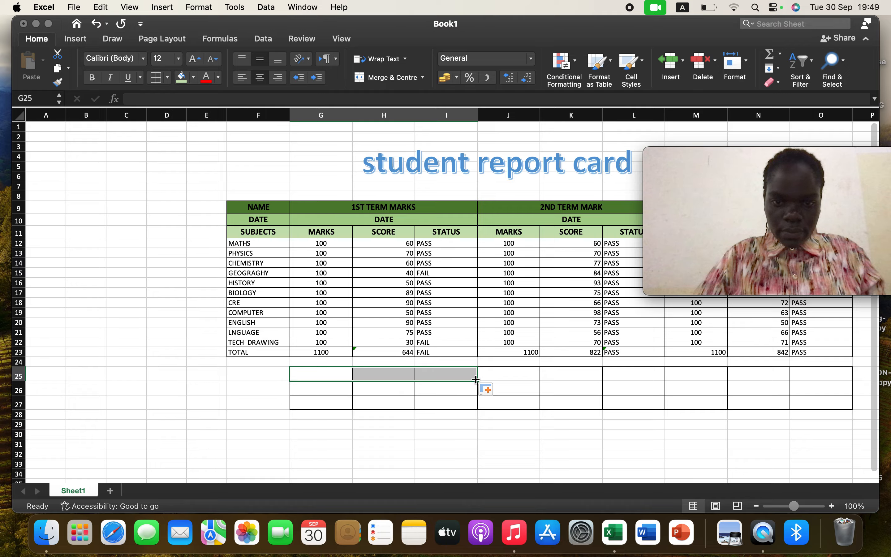
click(387, 80)
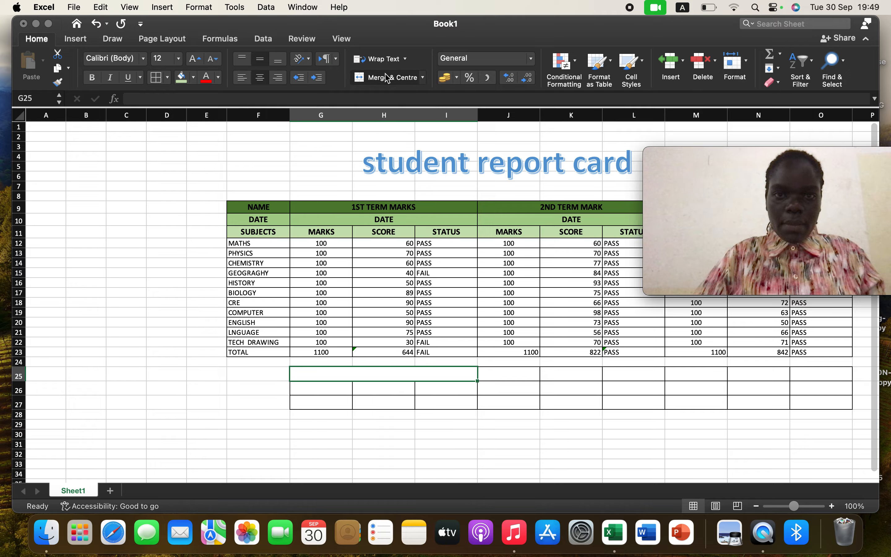
- Merge and centre cells J25:L25 in the first row of the block beneath the second-term marks
click(600, 372)
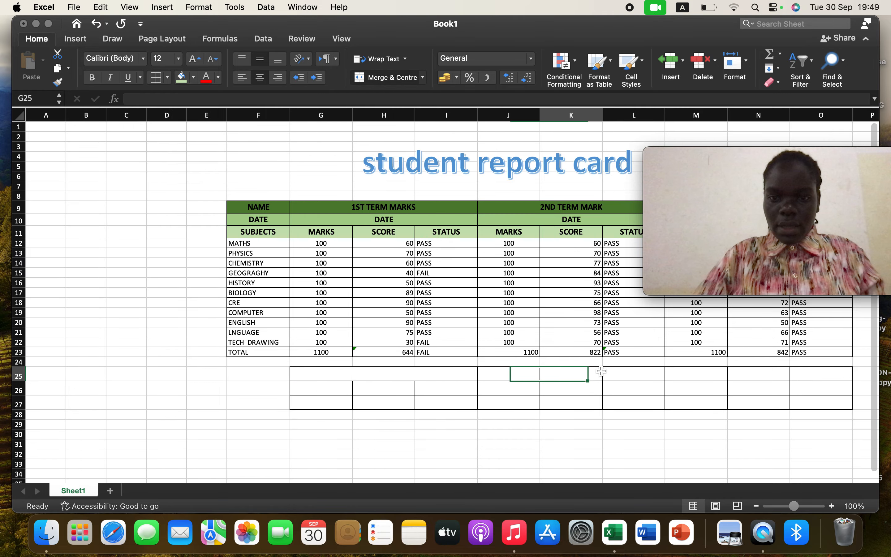
click(496, 375)
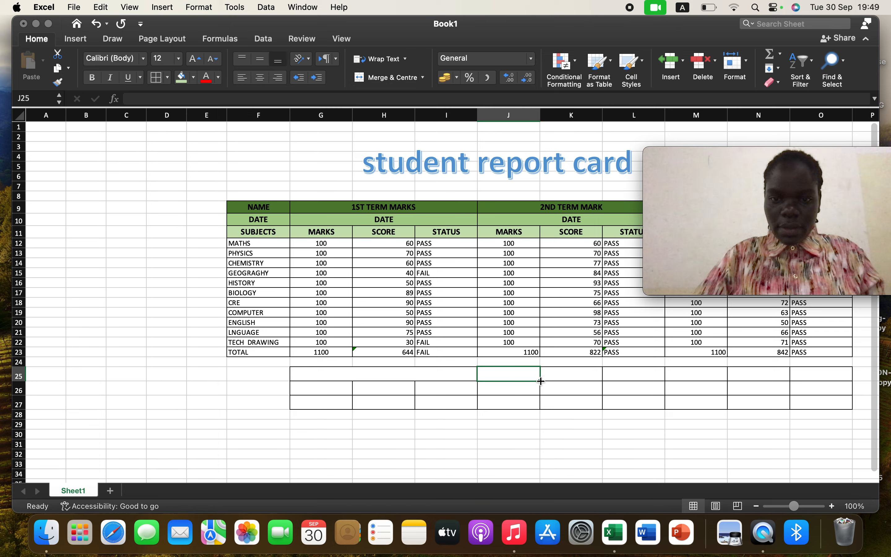
drag(541, 381, 665, 381)
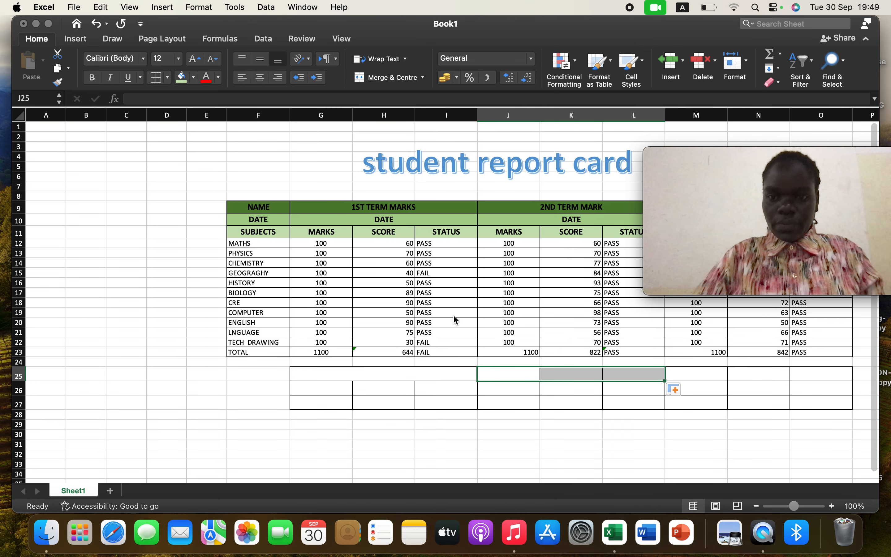
click(392, 77)
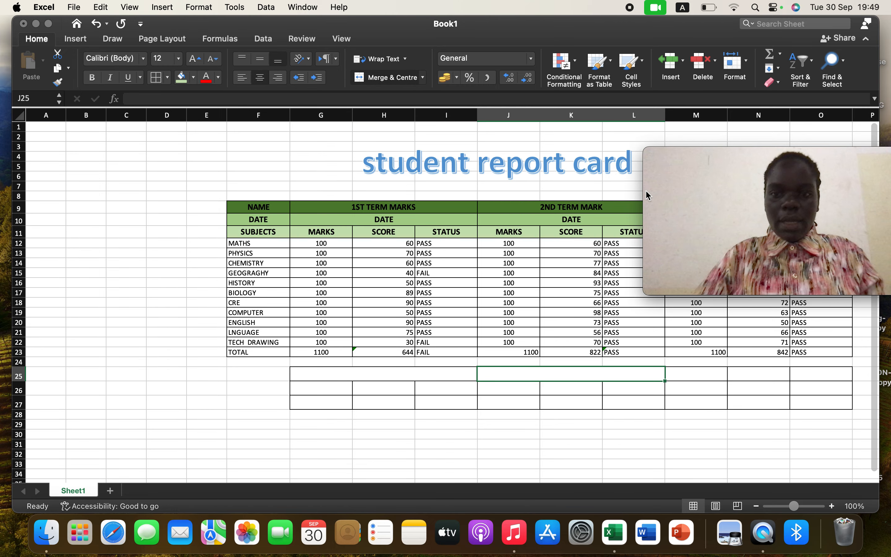
- Merge and centre cells M25:O25 in the first row of the block beneath the third-term marks
click(751, 379)
click(692, 373)
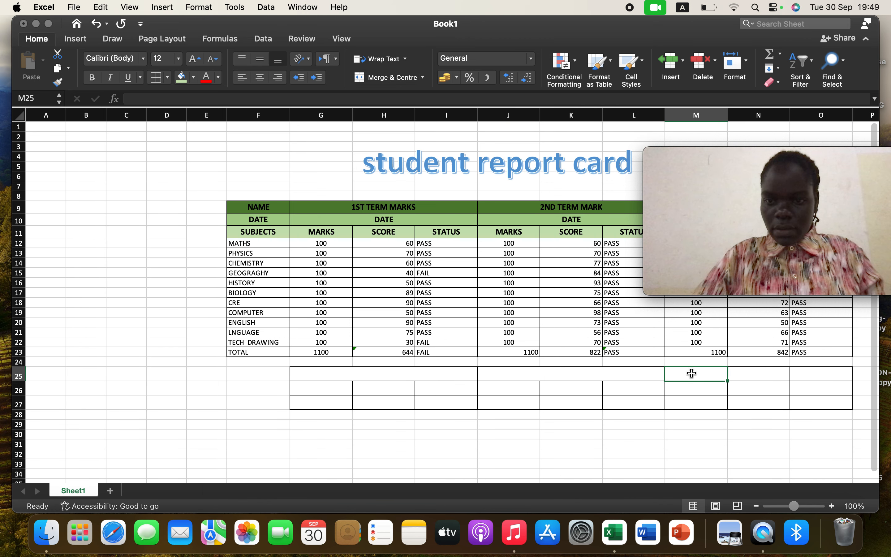
drag(727, 381, 843, 377)
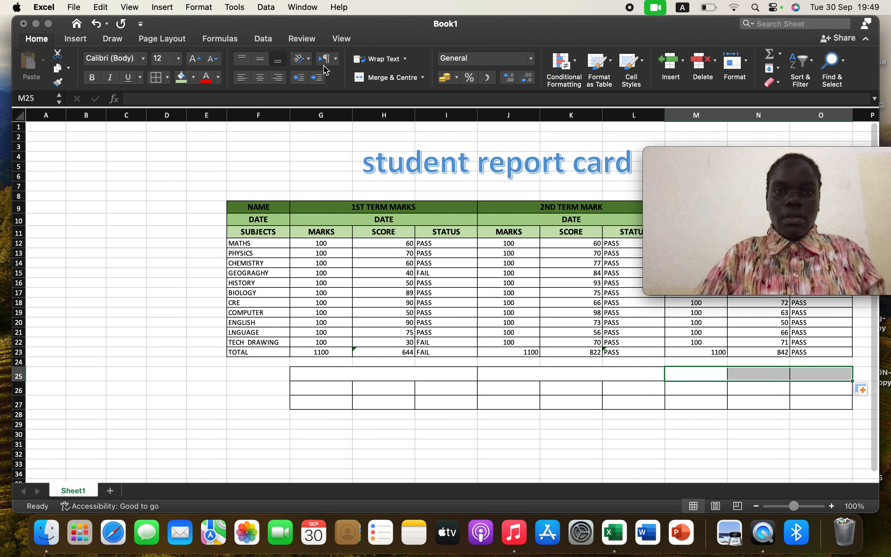
click(384, 78)
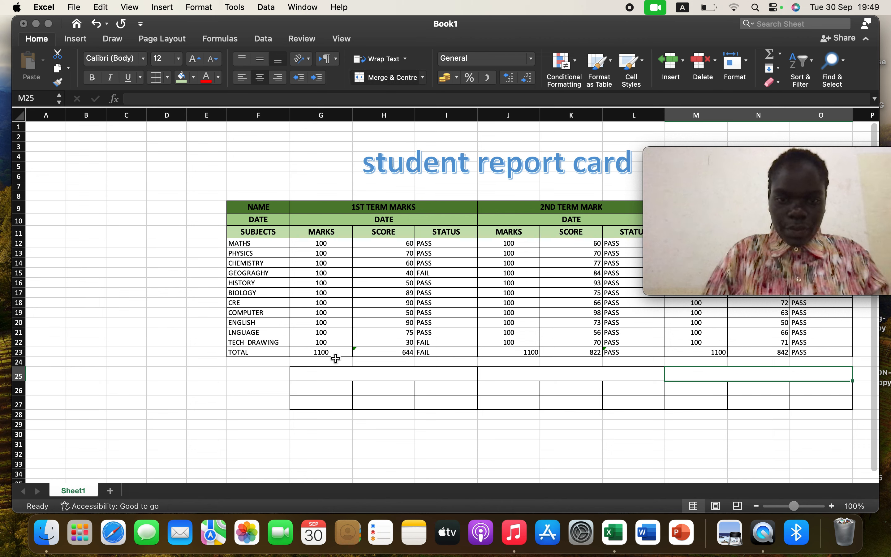
click(347, 390)
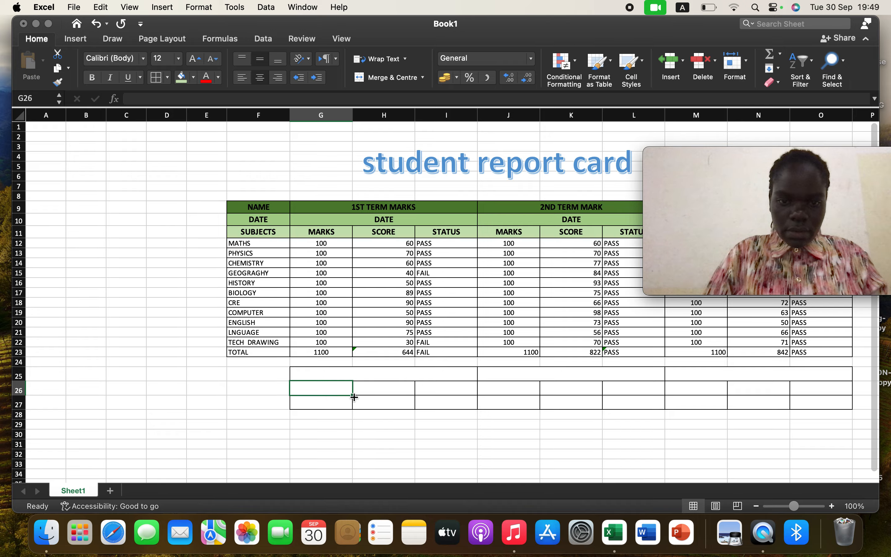
drag(354, 397, 479, 407)
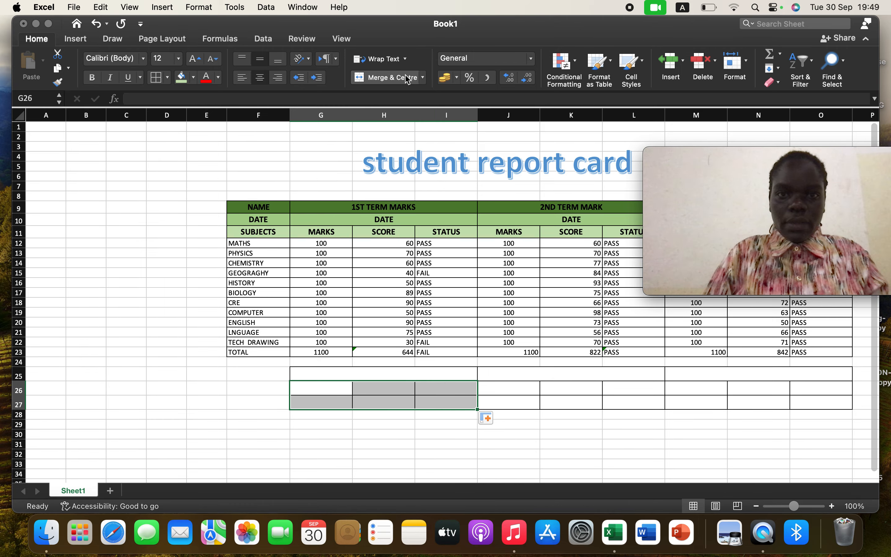
click(386, 391)
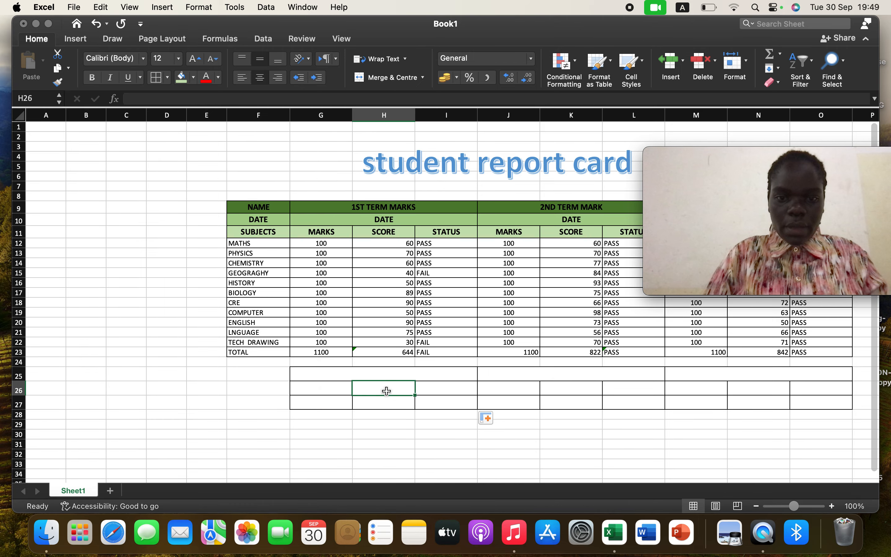
- Merge and centre cells G26:I26 in the second row of the first-term block
click(309, 389)
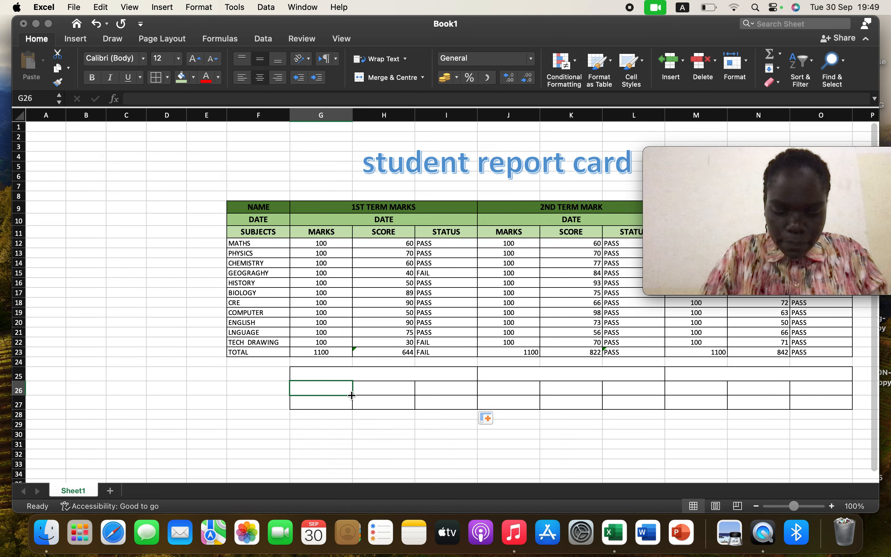
drag(352, 395, 473, 396)
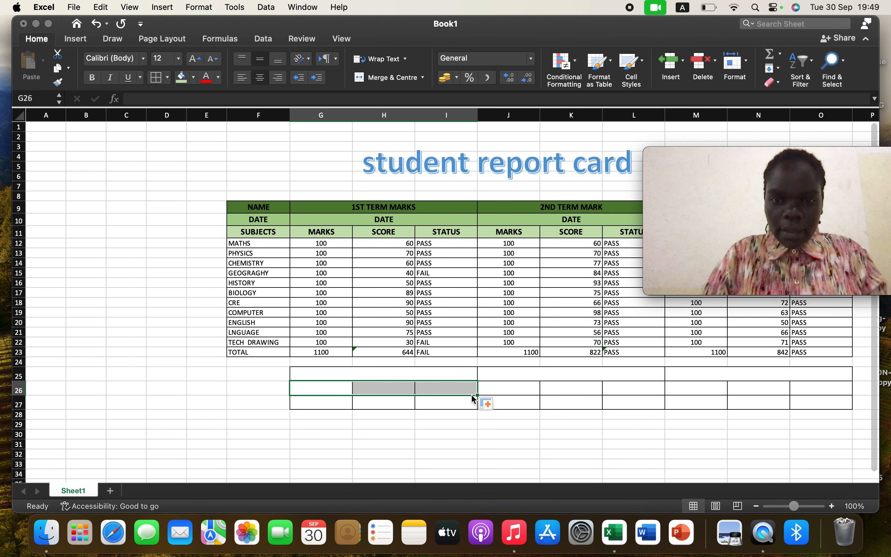
click(400, 85)
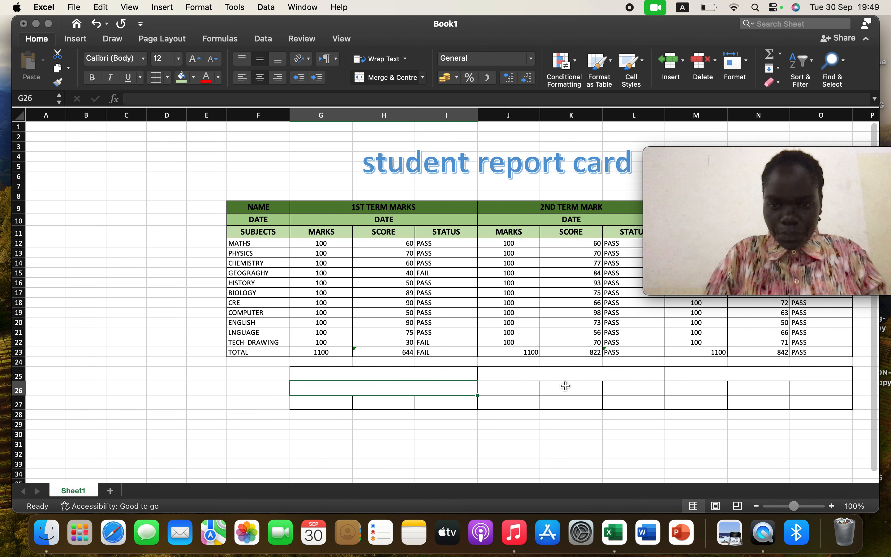
- Merge and centre cells J26:L26 in the second row of the second-term block
click(513, 391)
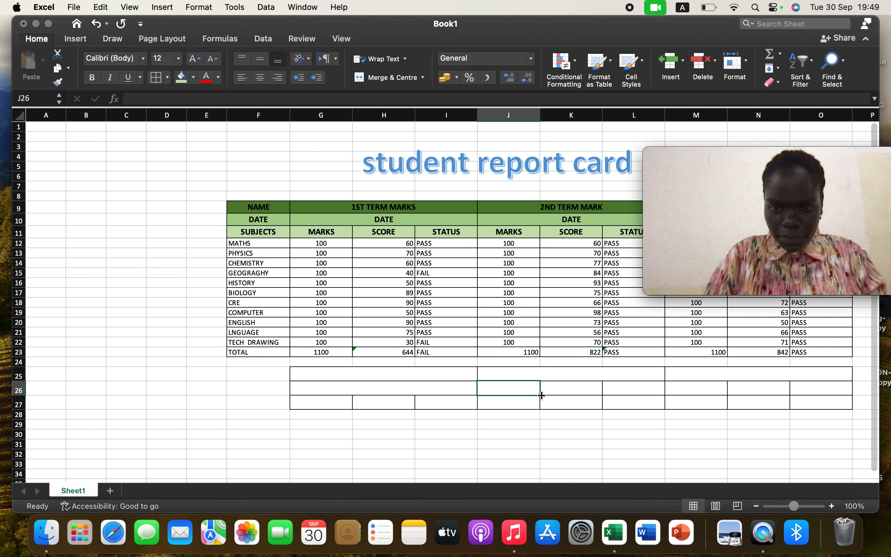
drag(540, 395, 653, 391)
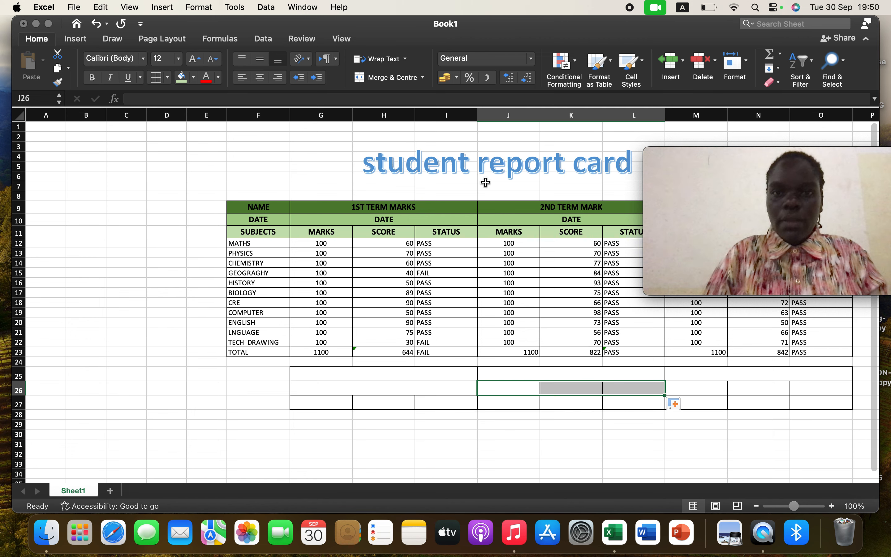
click(402, 81)
- Merge and centre cells M26:O26 in the second row of the third-term block
mouse_move(697, 236)
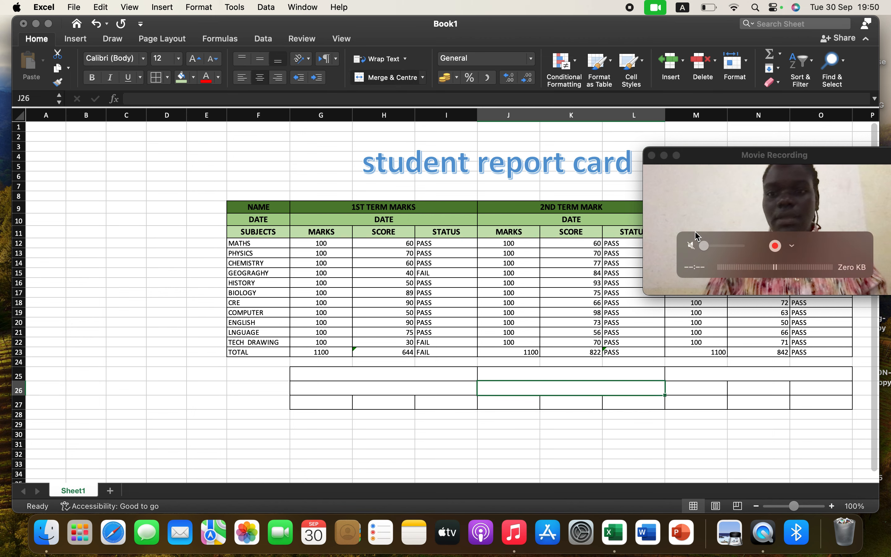
click(772, 388)
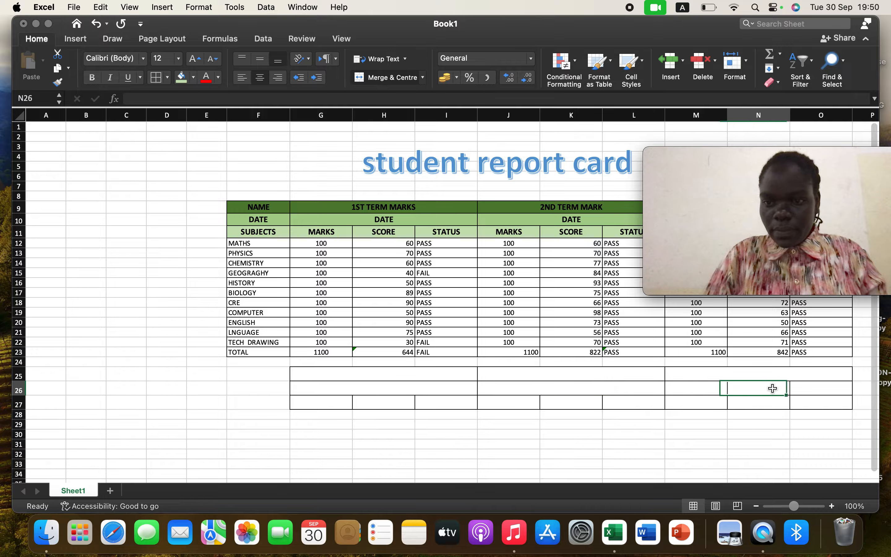
click(675, 392)
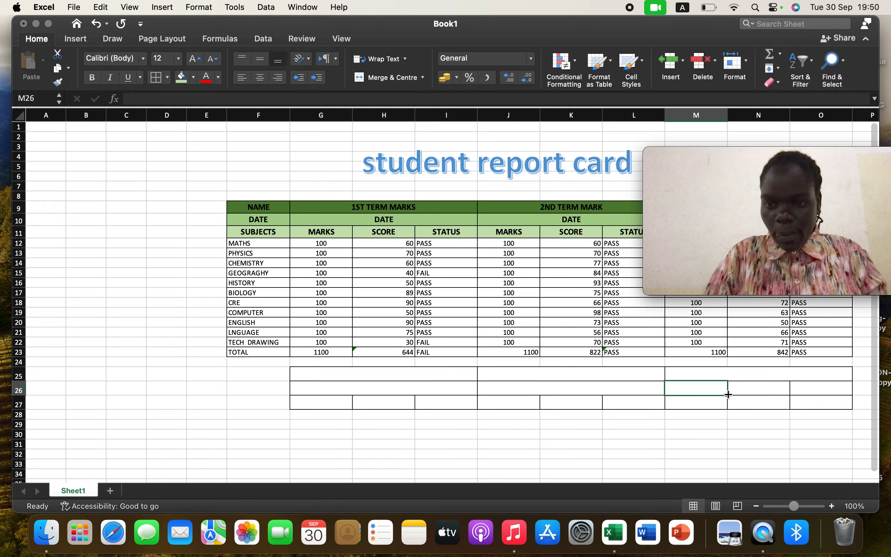
drag(728, 395, 843, 391)
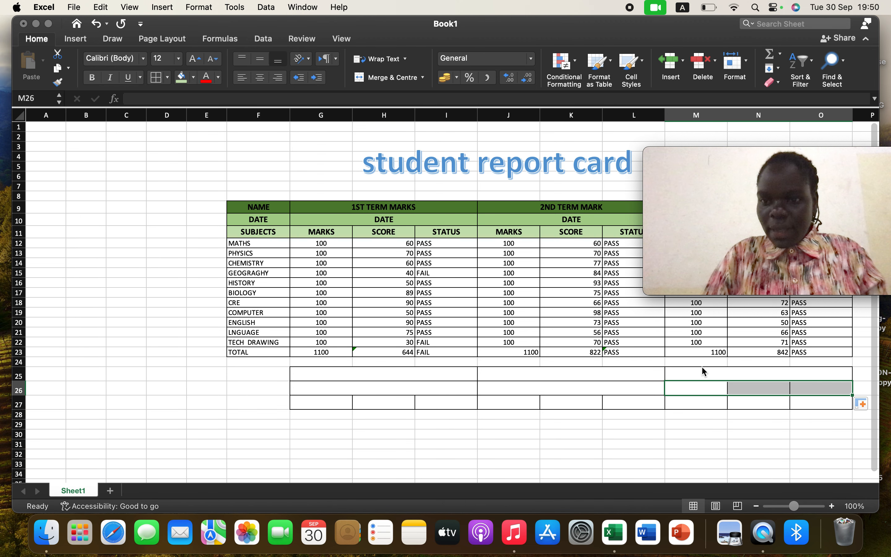
click(398, 84)
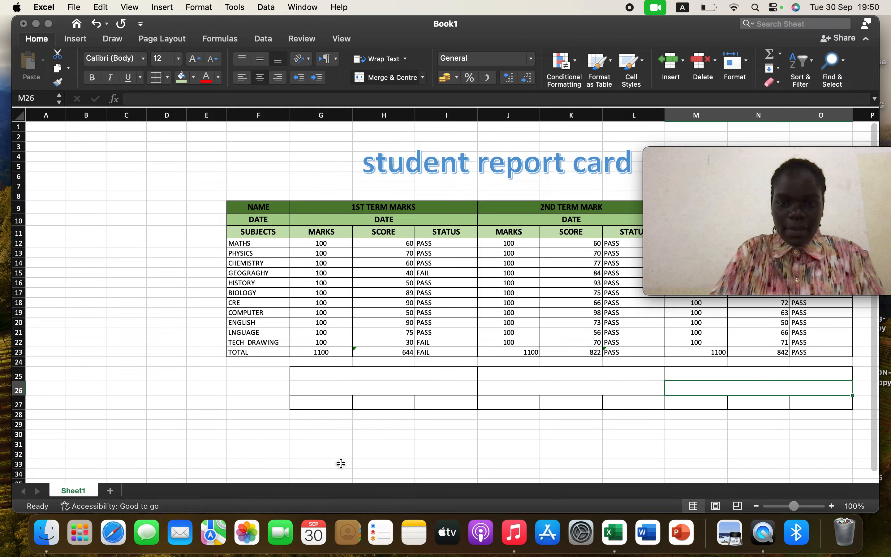
- Merge and centre cells G27:I27 in the last row of the first-term block
click(348, 405)
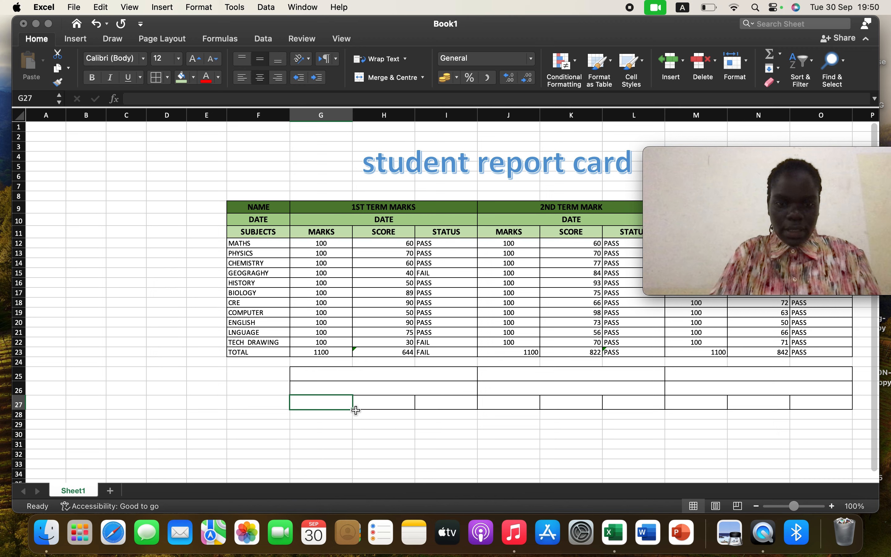
drag(356, 411, 467, 407)
click(339, 404)
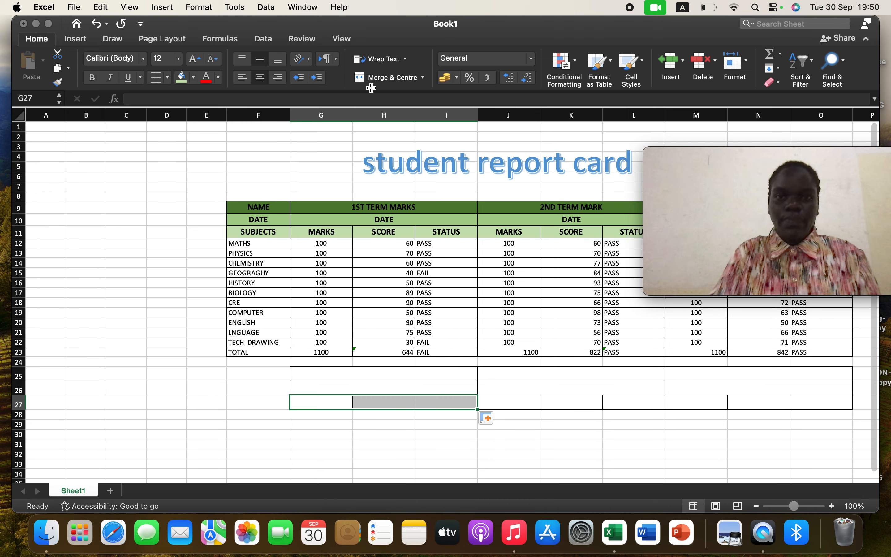
click(395, 86)
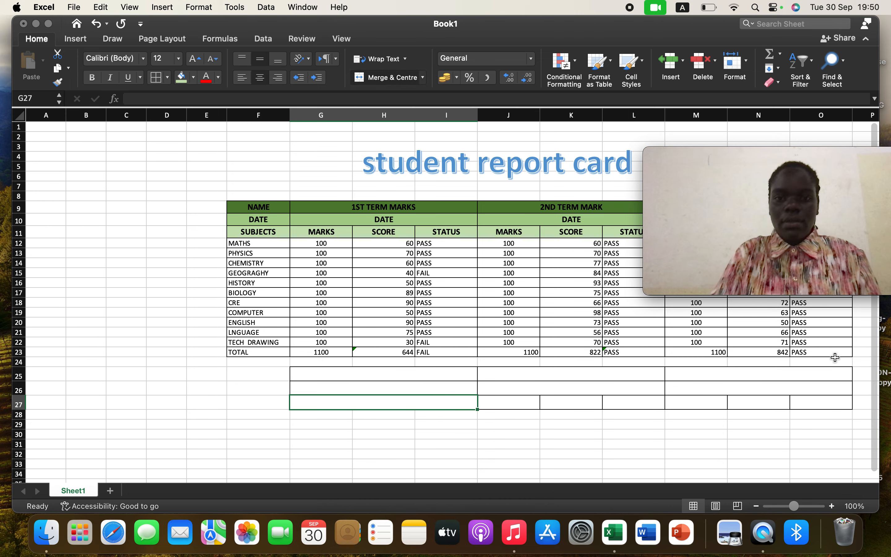
click(606, 406)
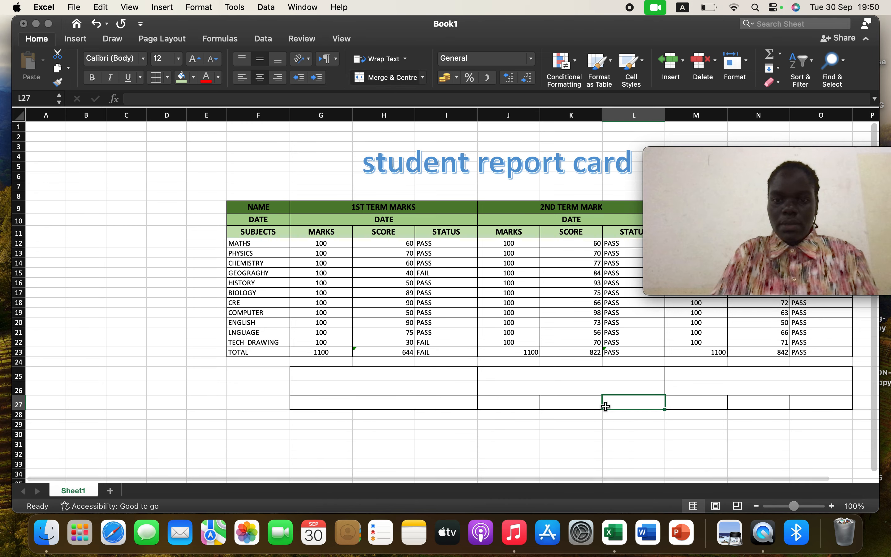
click(508, 402)
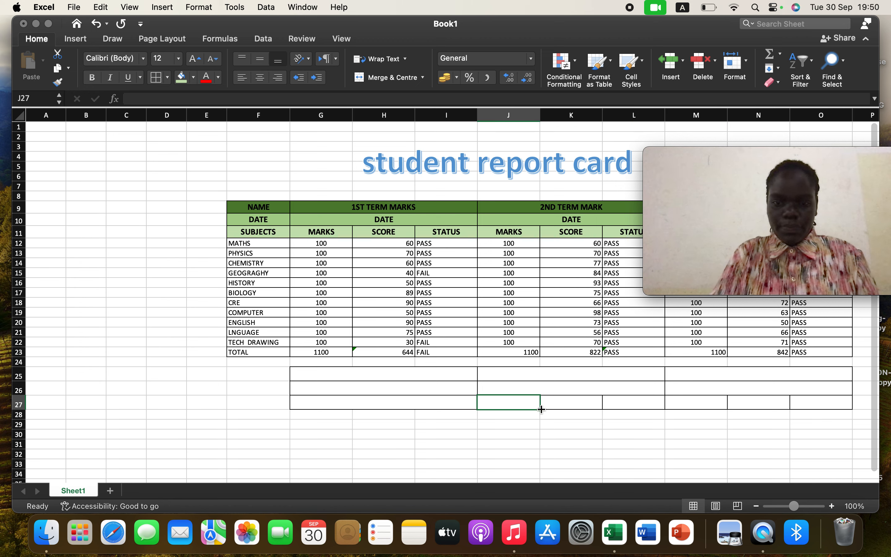
drag(567, 406, 636, 402)
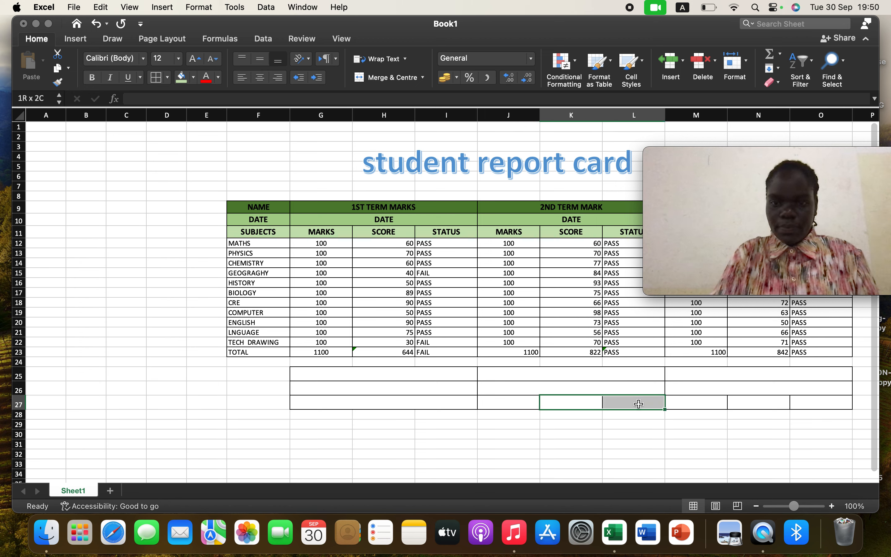
- Merge and centre cells J27:L27 in the last row of the second-term block
click(511, 402)
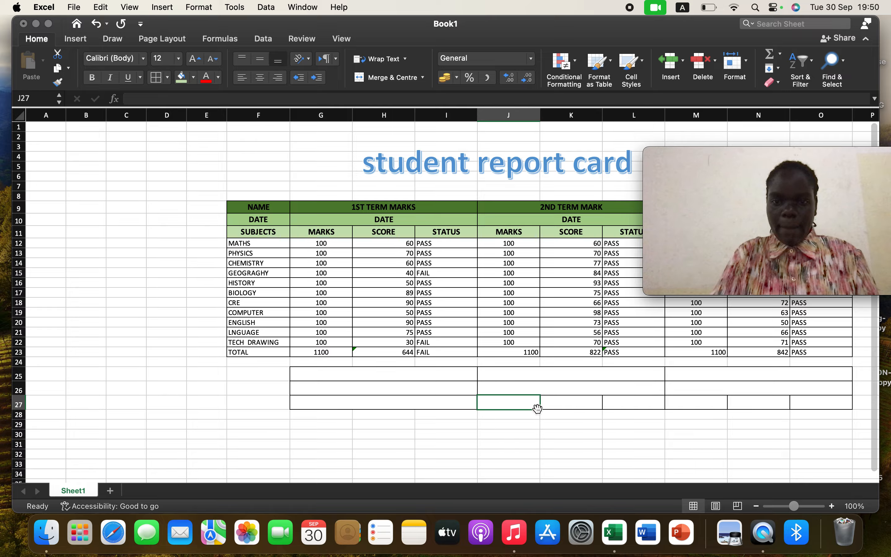
drag(541, 409, 649, 404)
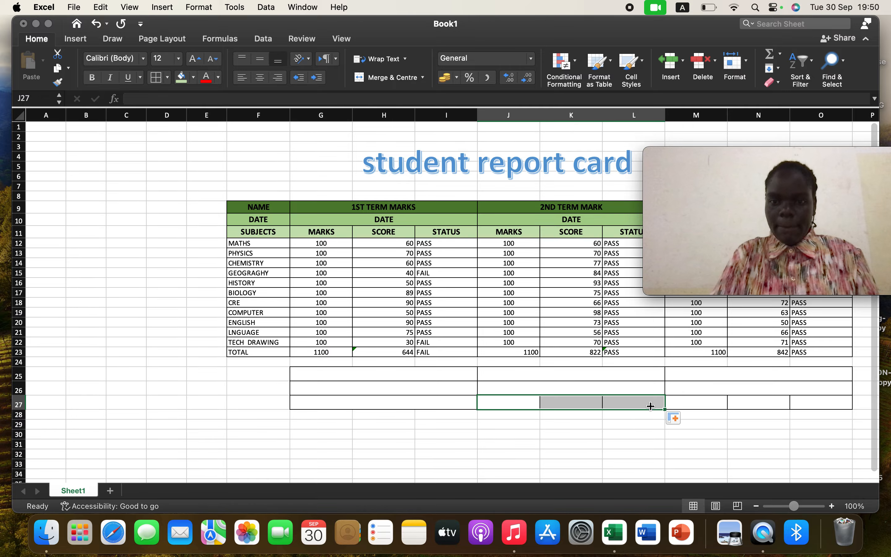
click(393, 78)
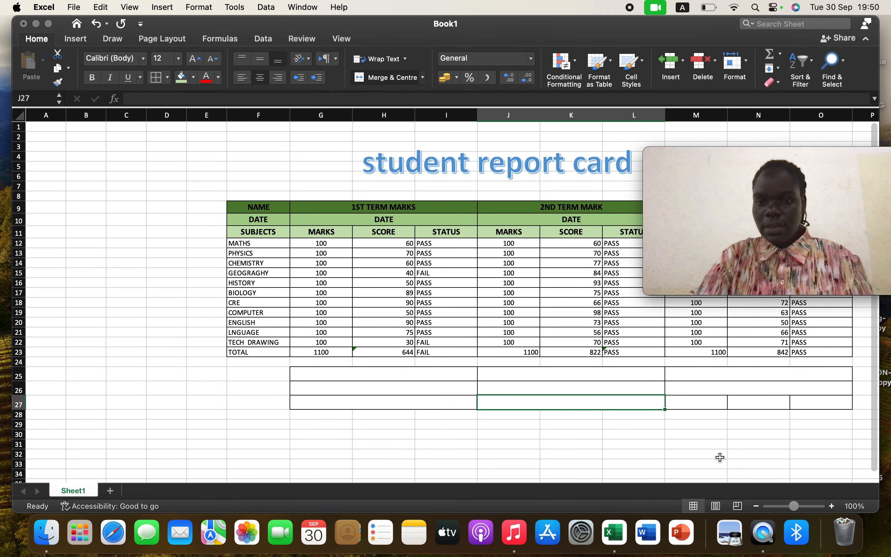
- Merge and centre cells M27:O27 in the last row of the third-term block
click(718, 405)
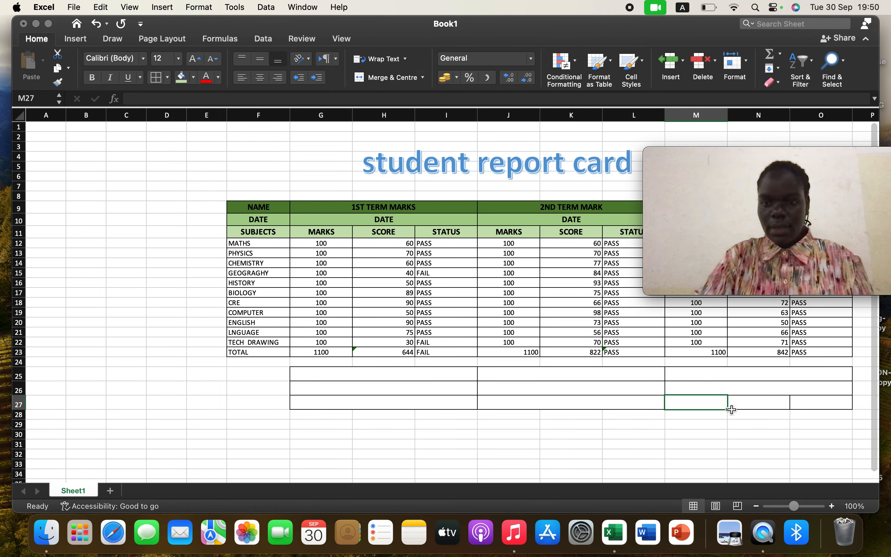
drag(728, 411, 845, 404)
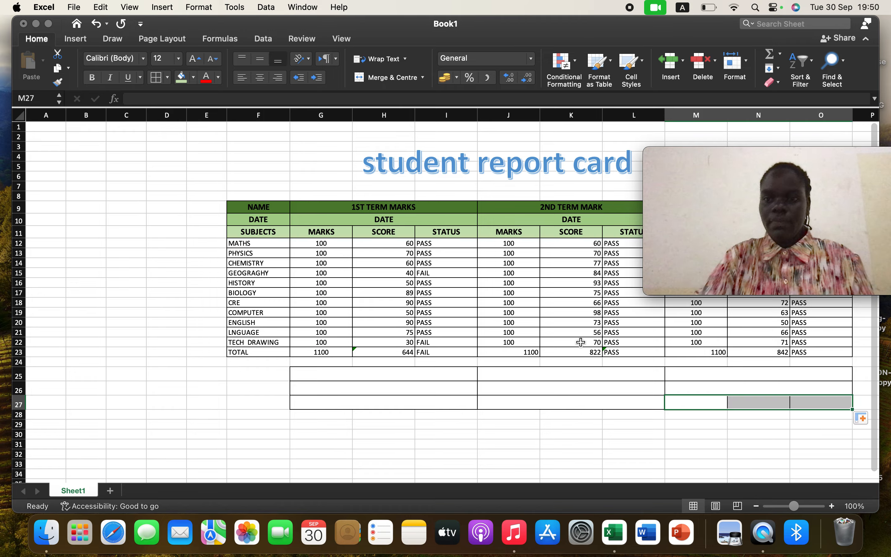
click(398, 79)
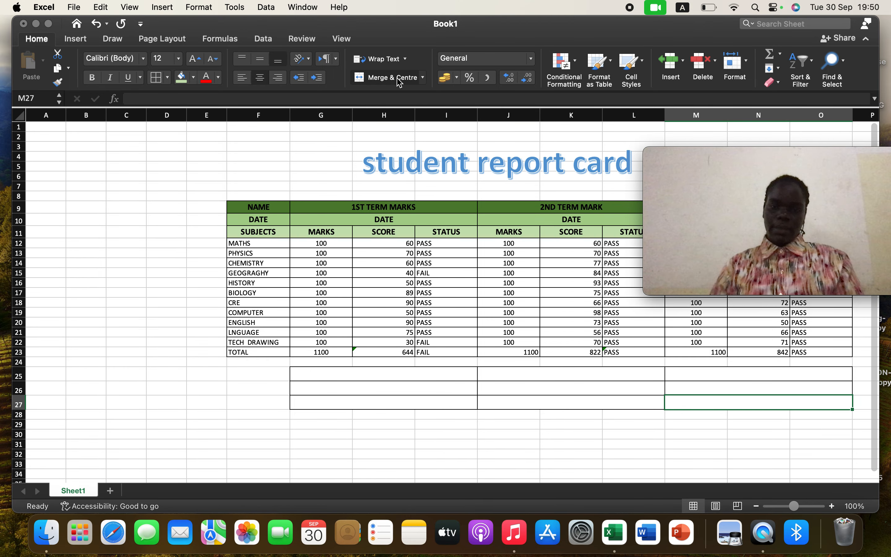
- Set the vertical alignment of the merged block G25:O27 to middle
click(361, 373)
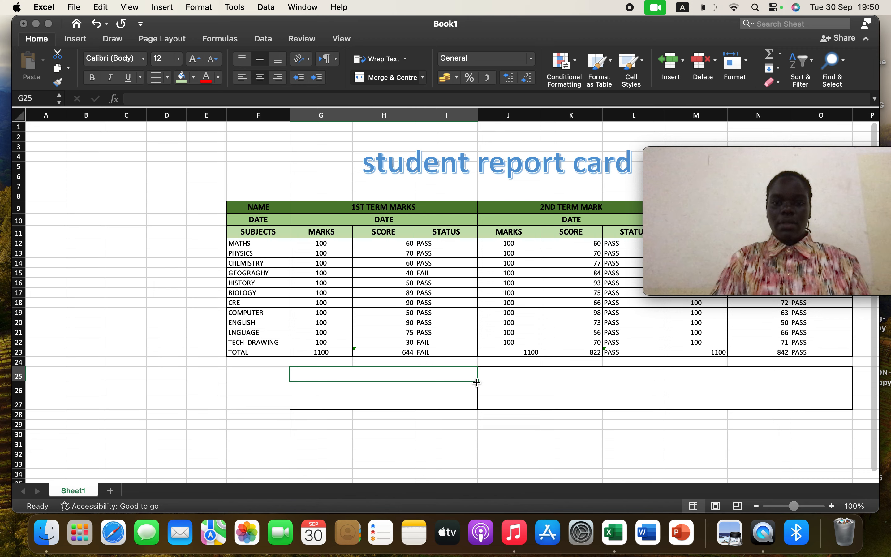
drag(477, 383, 771, 409)
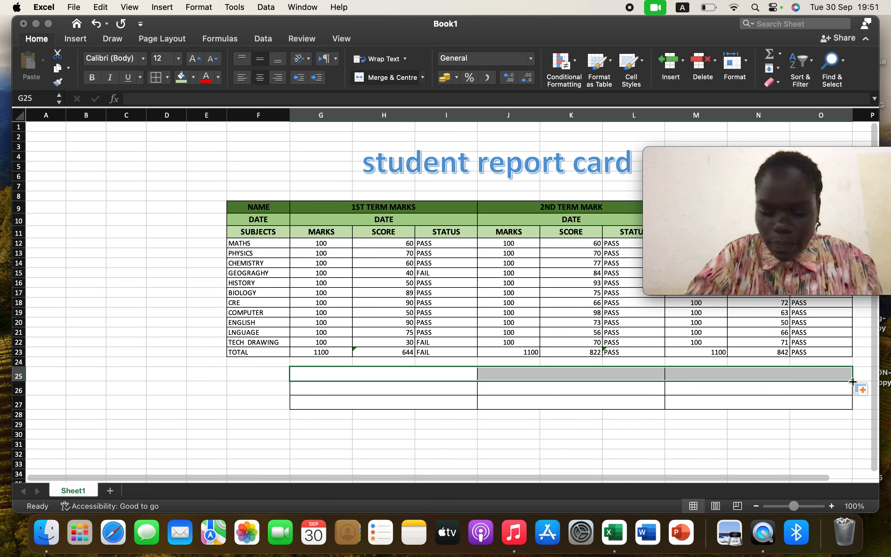
drag(853, 381, 851, 407)
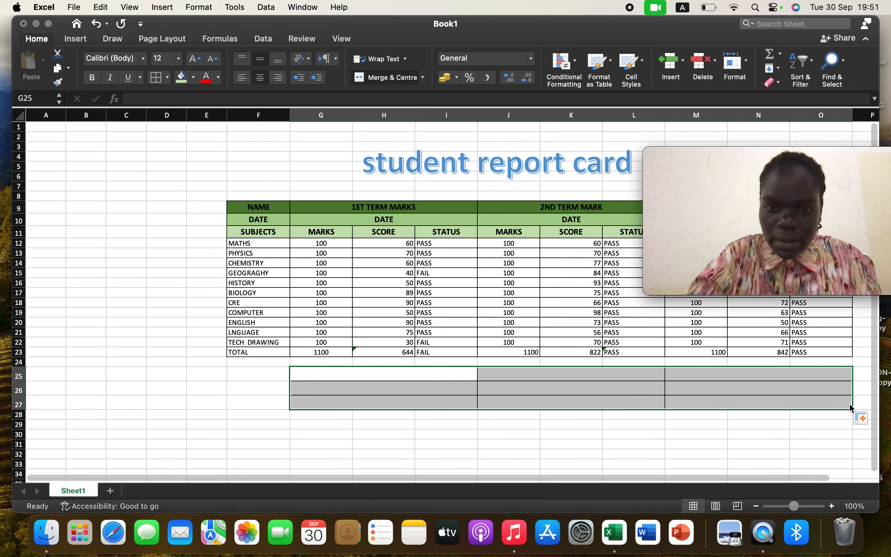
click(259, 57)
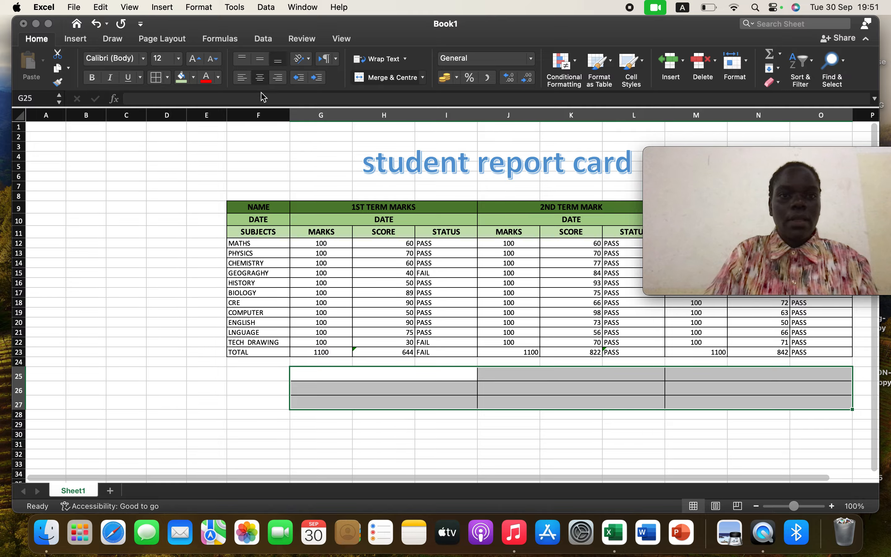
click(264, 64)
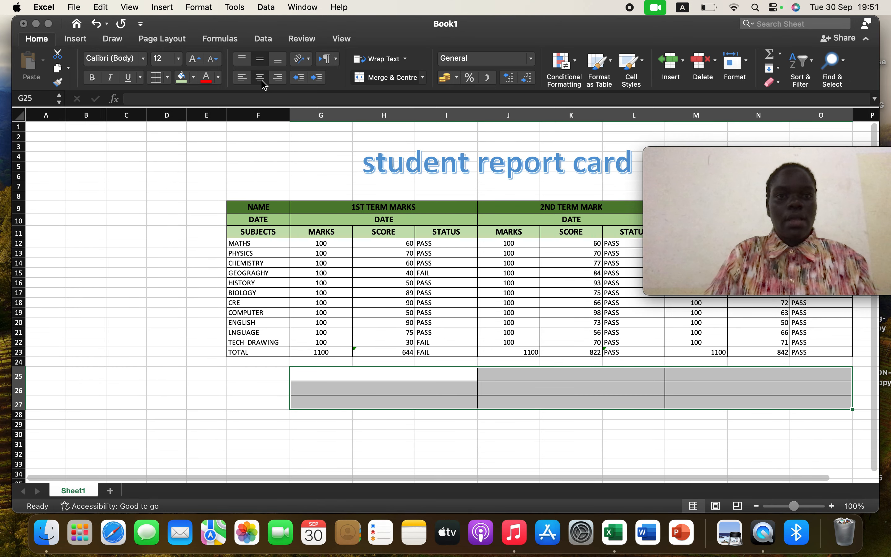
- Enter "CLASS TEACHER" followed by a dotted line in the first row of the first-term block (G25)
click(409, 373)
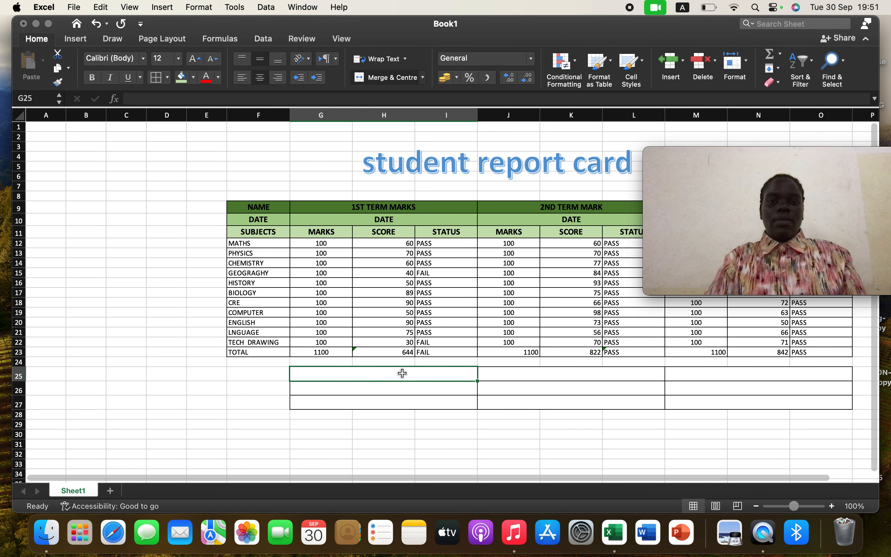
double_click(380, 373)
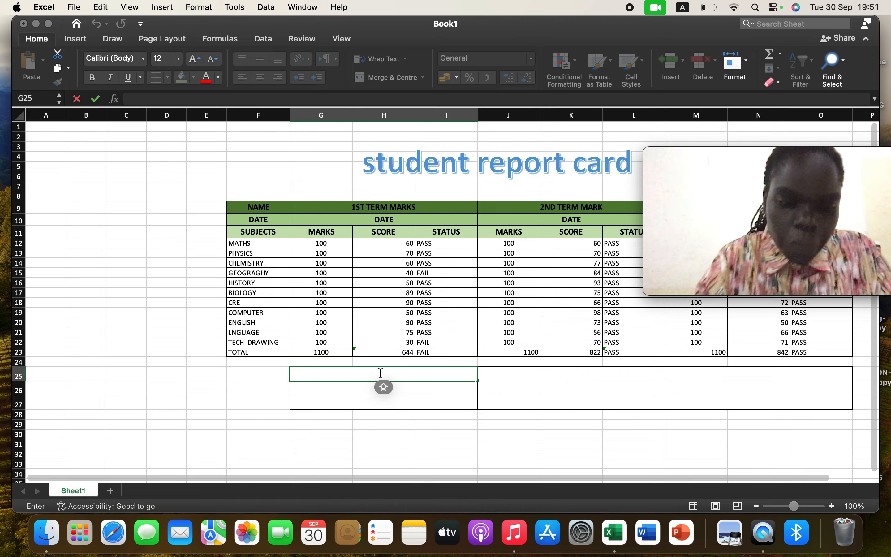
text(CLASS TYE)
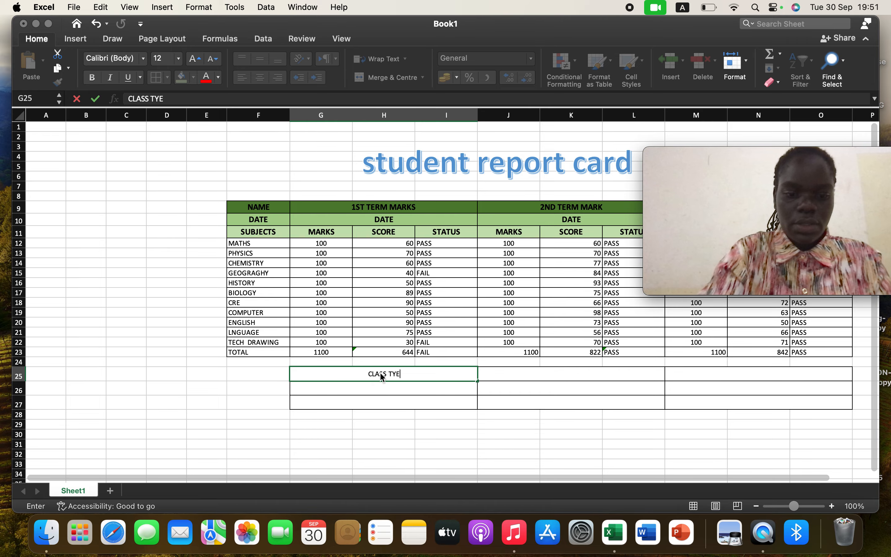
text(AC)
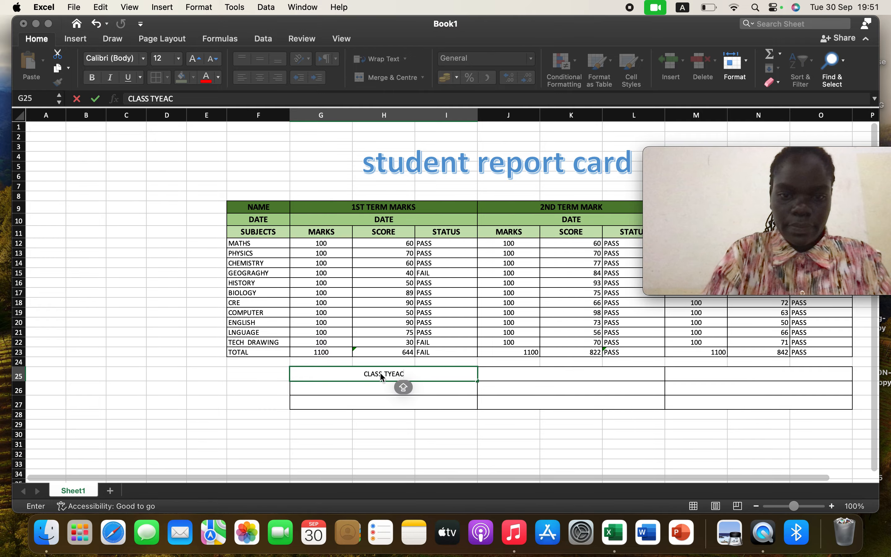
key(BackSpace)
key(BackSpace)
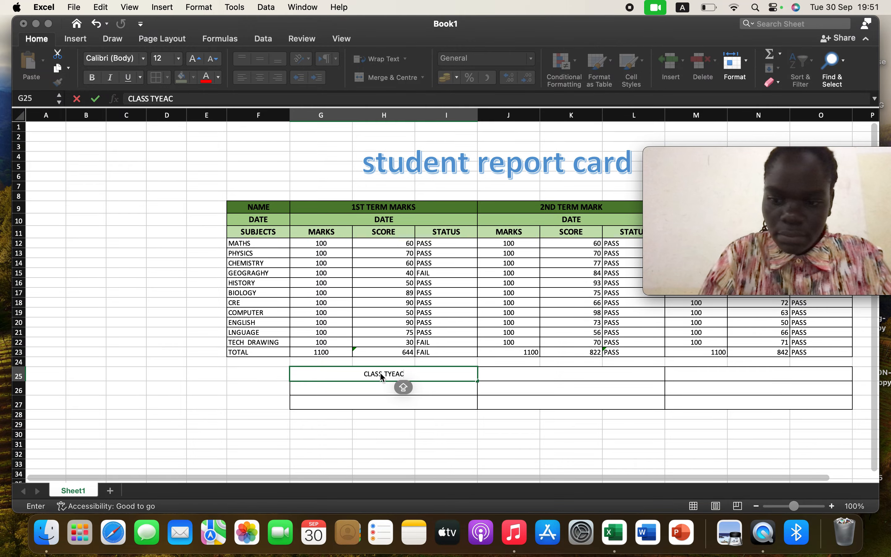
key(BackSpace)
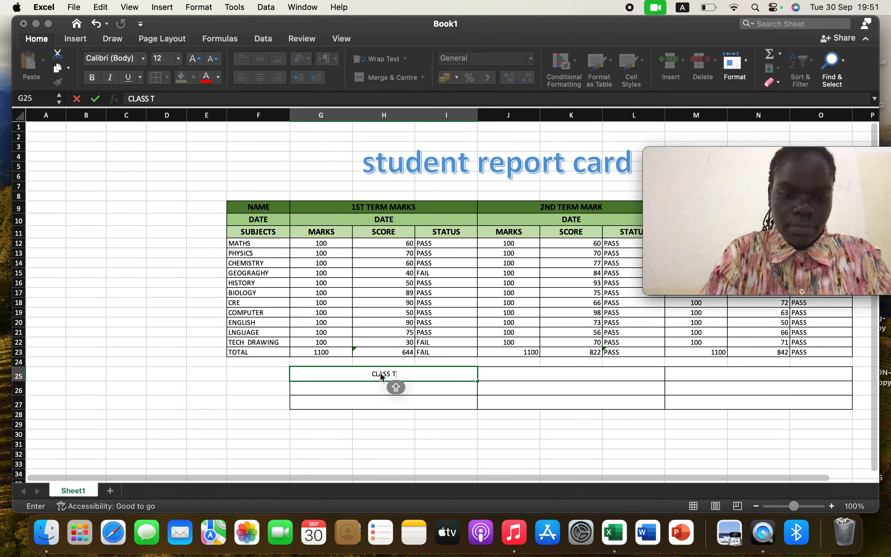
text(EACHER)
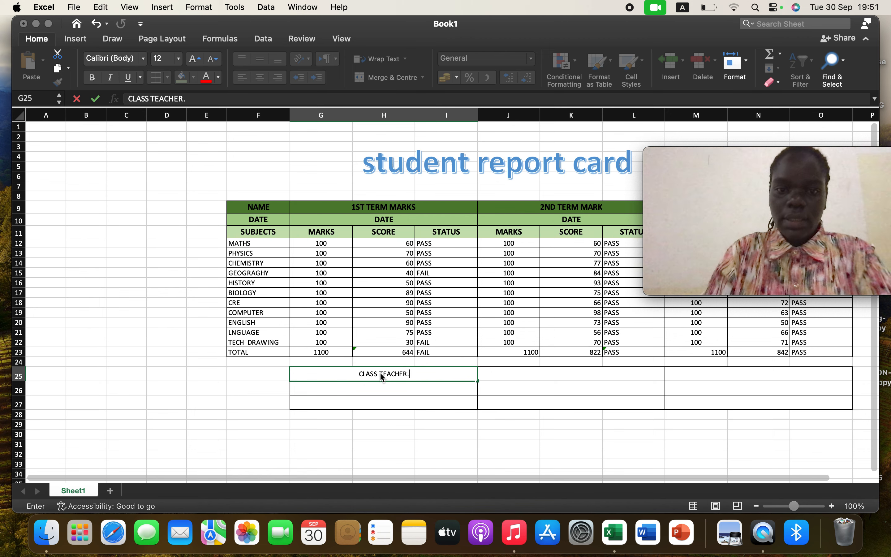
text(..................................)
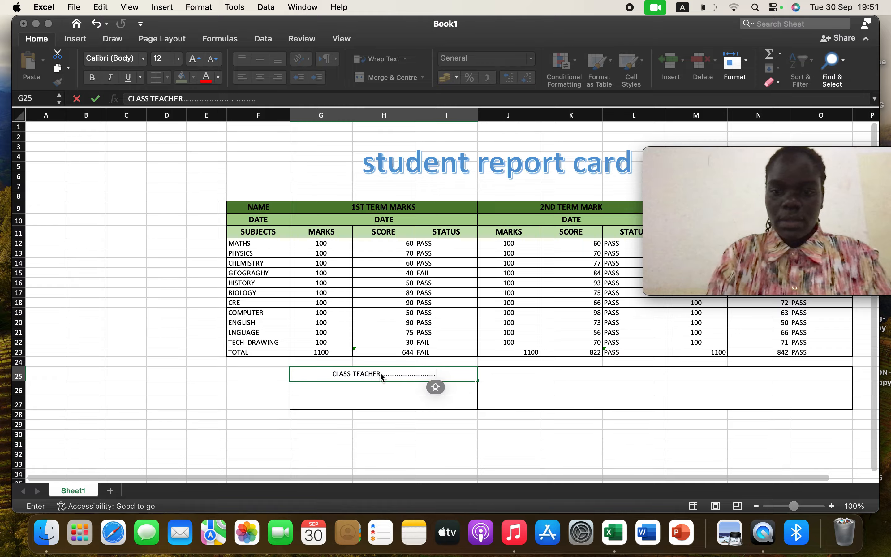
key(BackSpace)
key(BackSpace)
key(BackSpace)
key(BackSpace)
key(BackSpace)
key(BackSpace)
key(BackSpace)
key(BackSpace)
key(BackSpace)
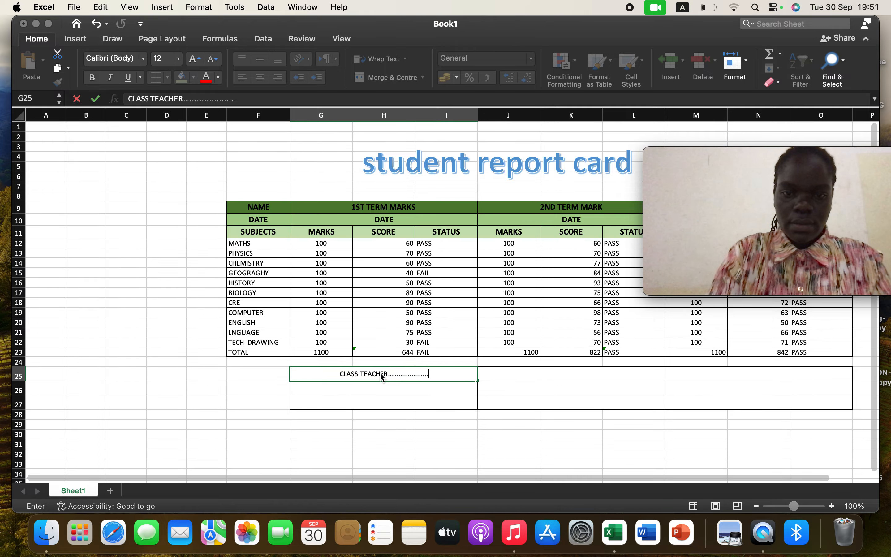
- Add "SIGN" and a second dotted line after the class teacher's dots in G25, and commit the entry
key(Caps_Lock)
text(S)
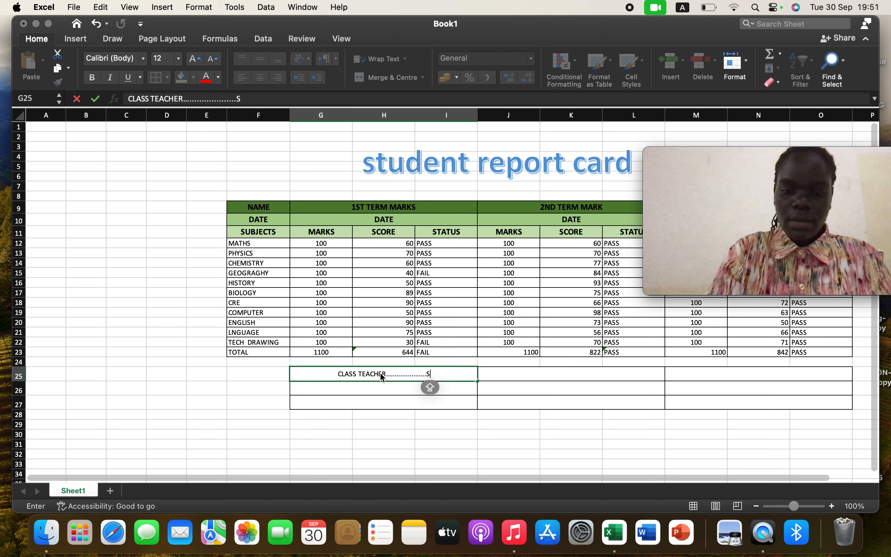
text(IN)
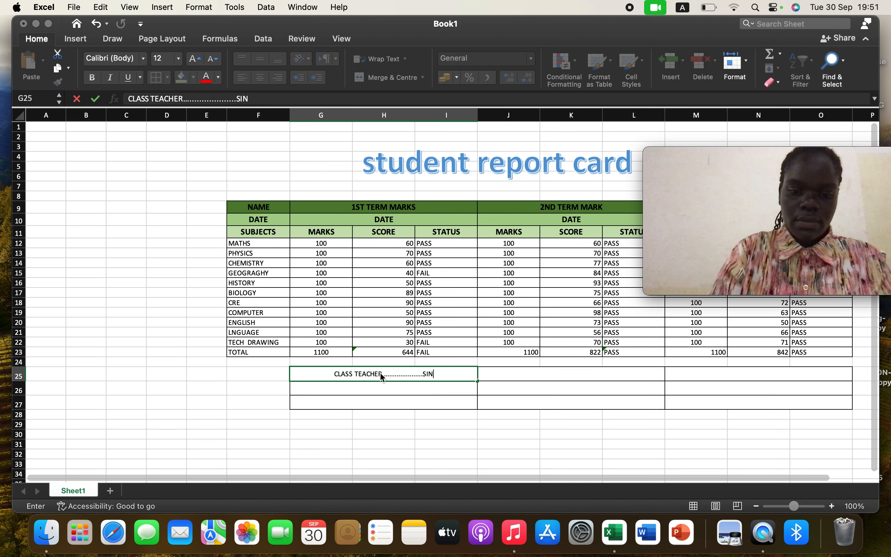
key(BackSpace)
text(GN.)
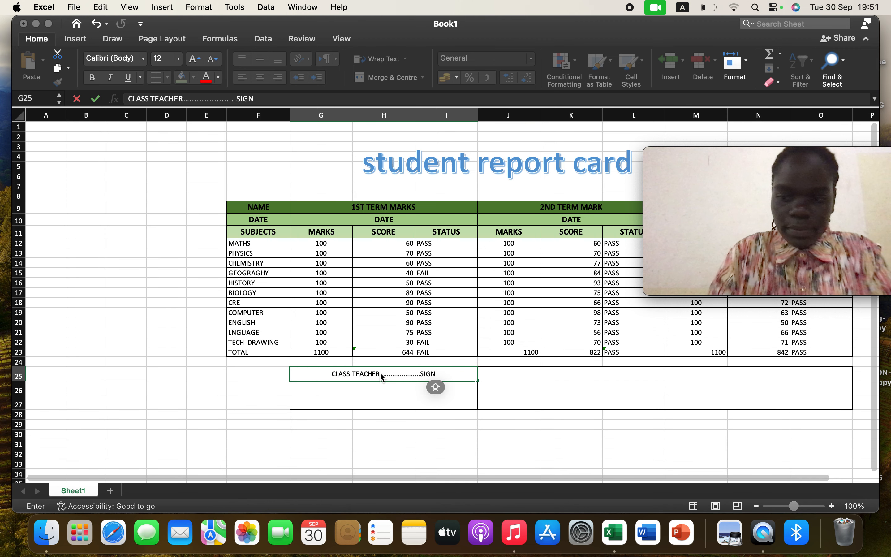
text(...................)
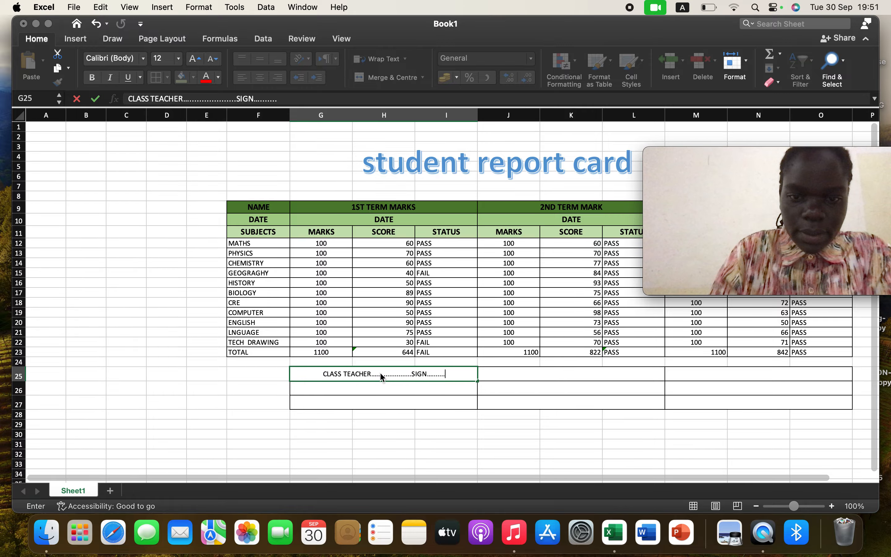
text(.....)
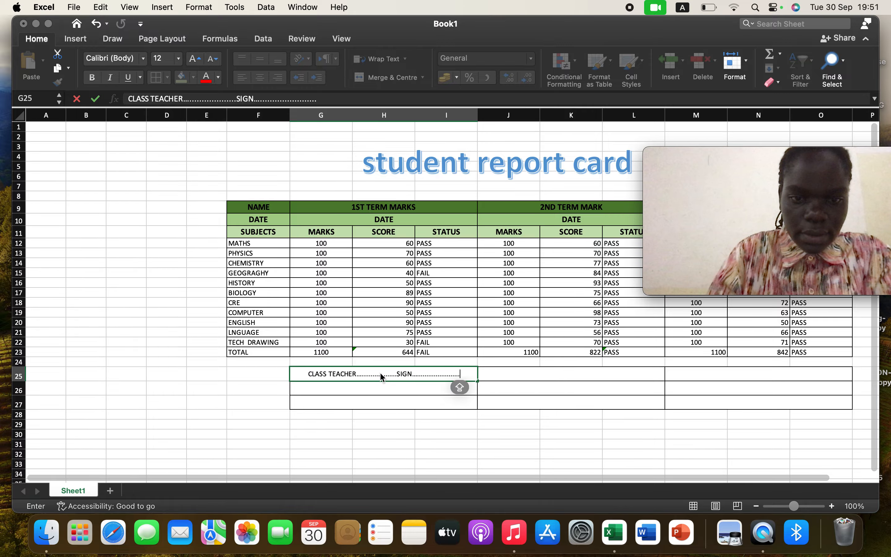
key(Return)
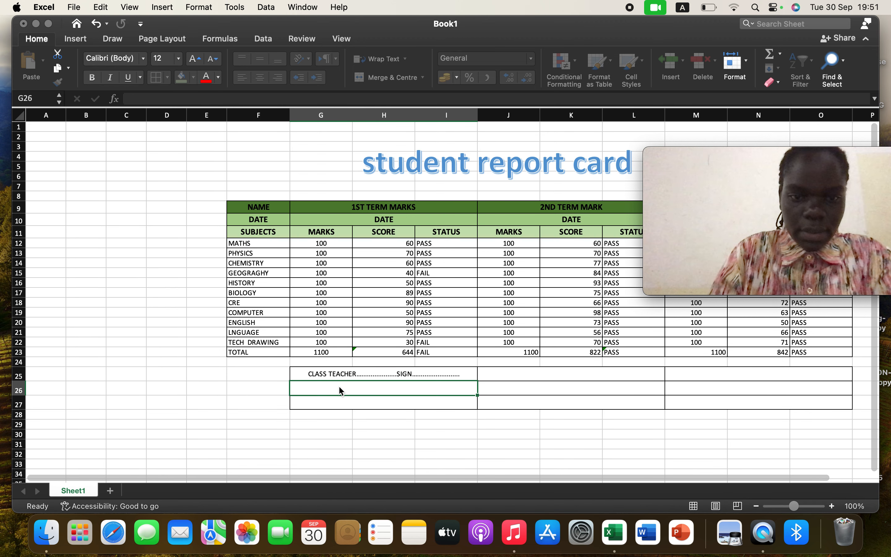
- Enter "HEAD TECHER" followed by a dotted line in the second row of the first-term block (G26)
text(H)
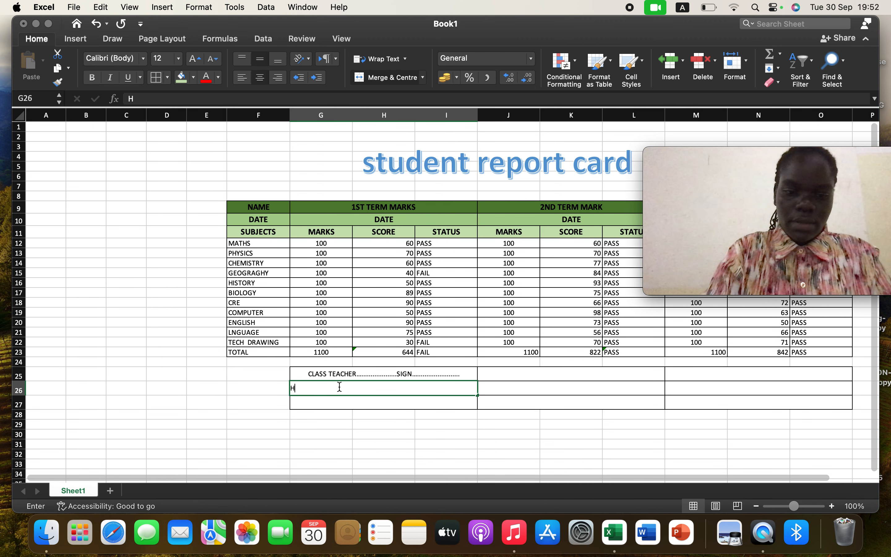
text(EAD)
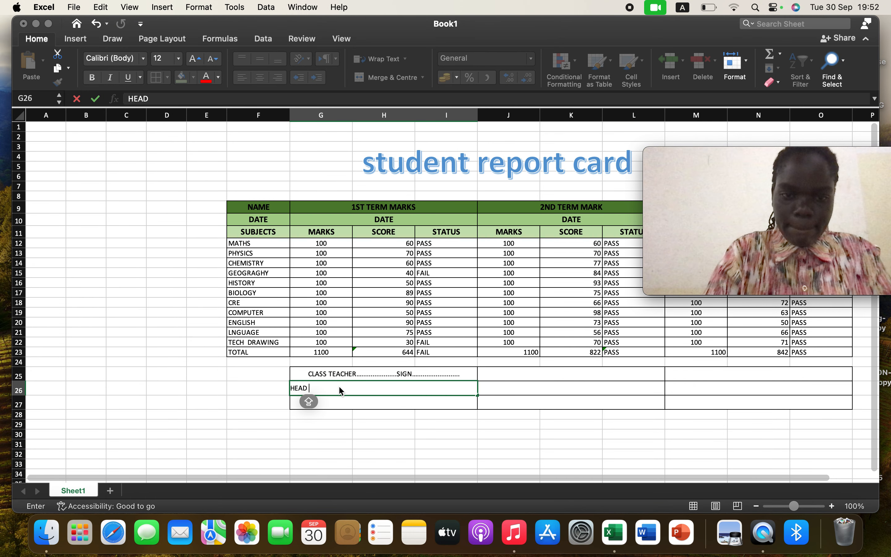
text( TE)
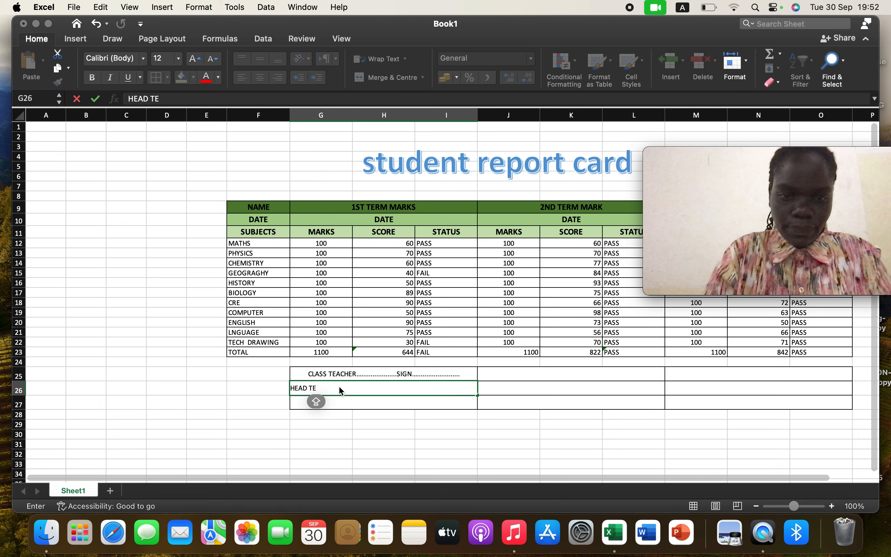
text(CH)
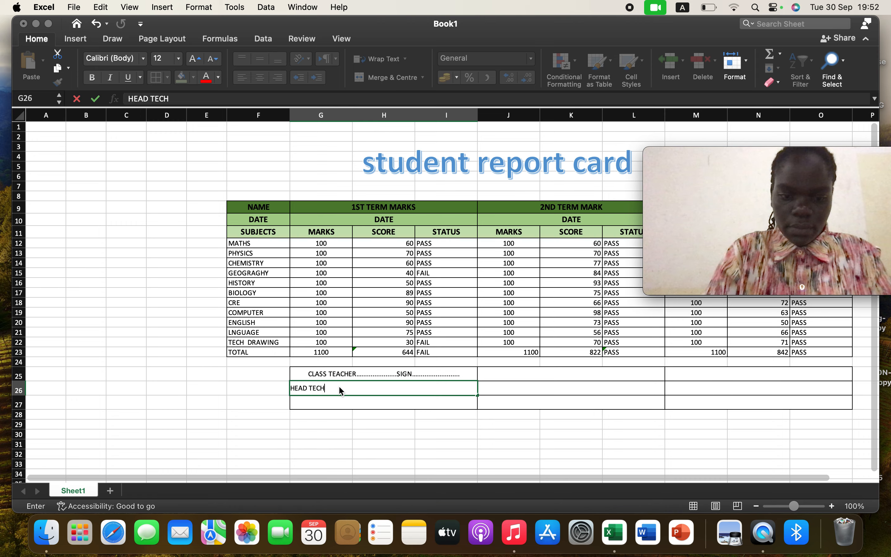
text(ER)
key(Caps_Lock)
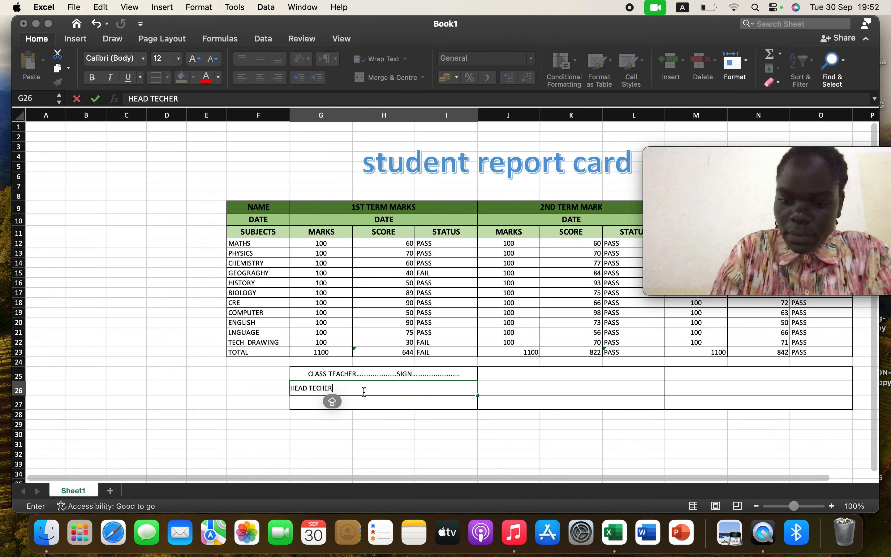
text(.)
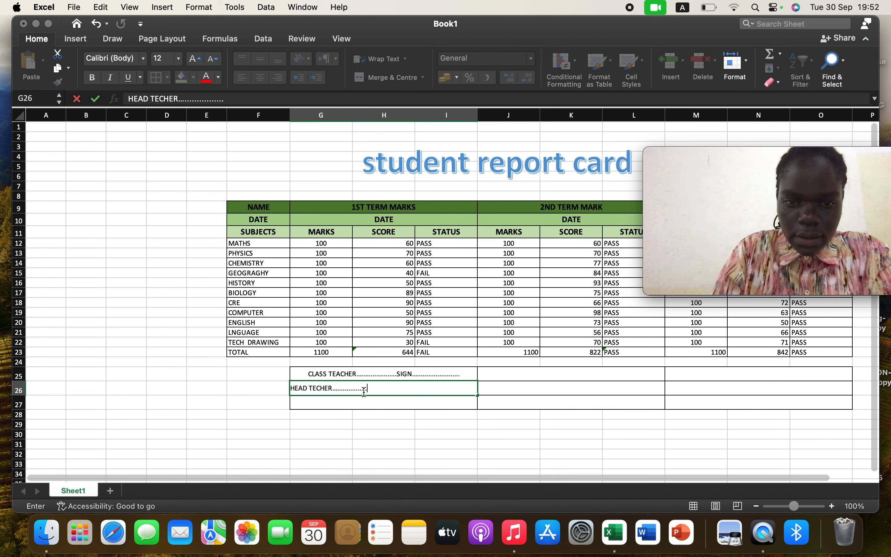
text(..........)
- Add "SIGN" and a second dotted line after the head teacher's dots in G26
key(Caps_Lock)
text(SGN)
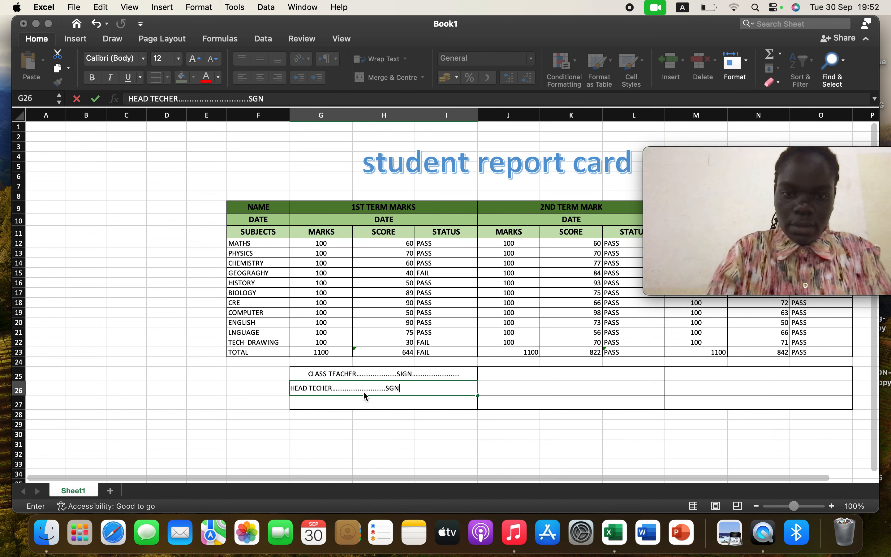
key(Caps_Lock)
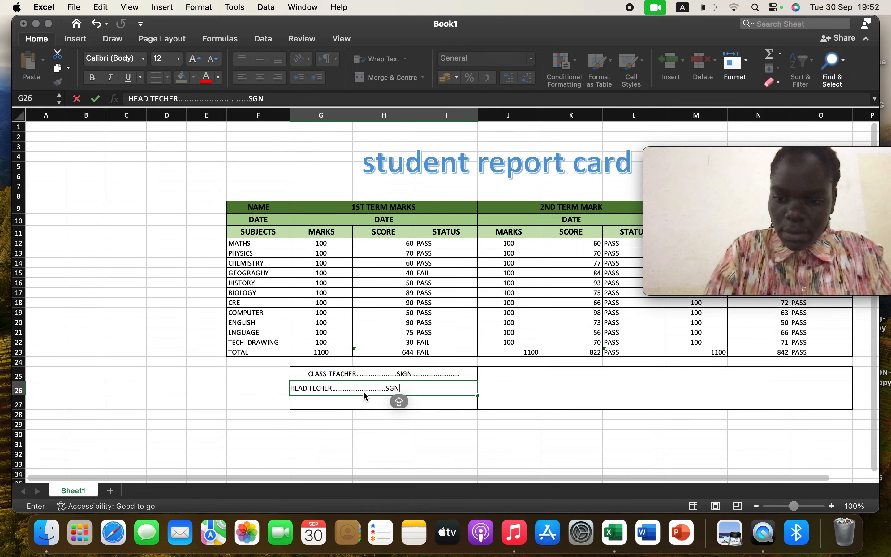
key(BackSpace)
key(Caps_Lock)
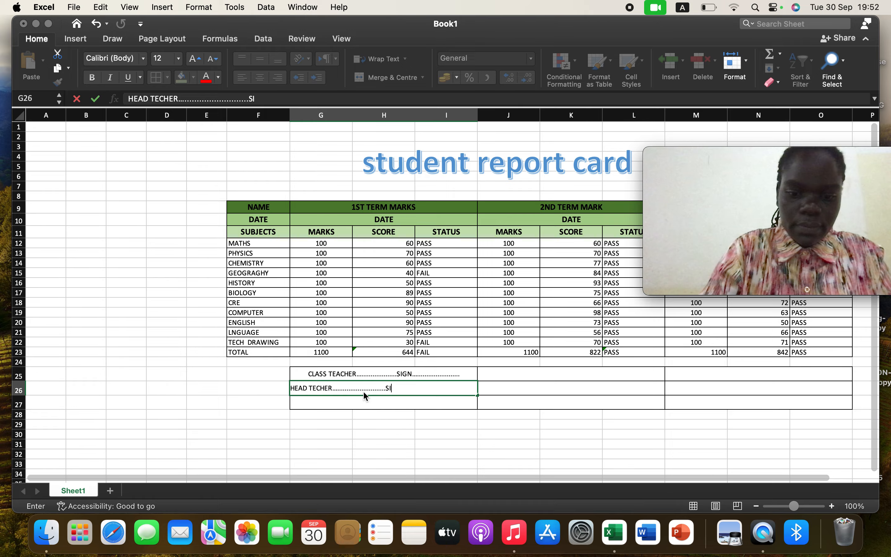
text(IGN.)
key(Caps_Lock)
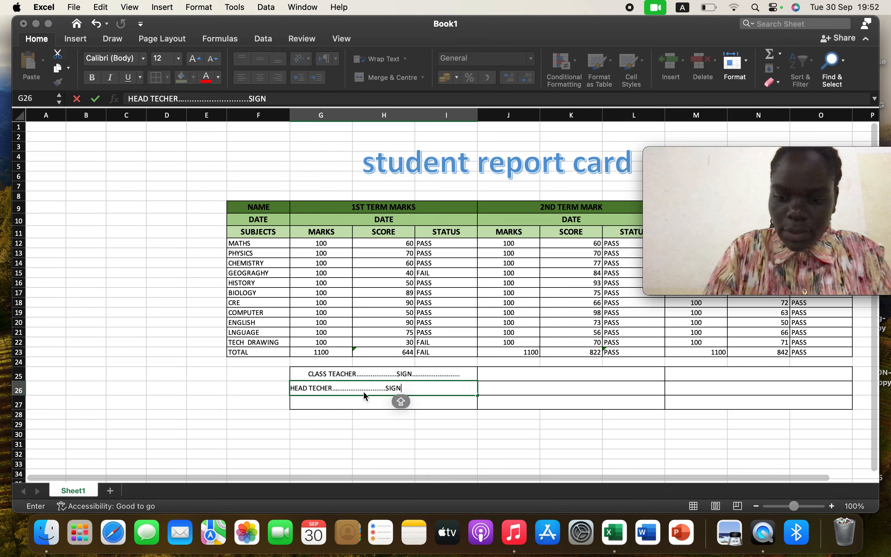
text(.......................)
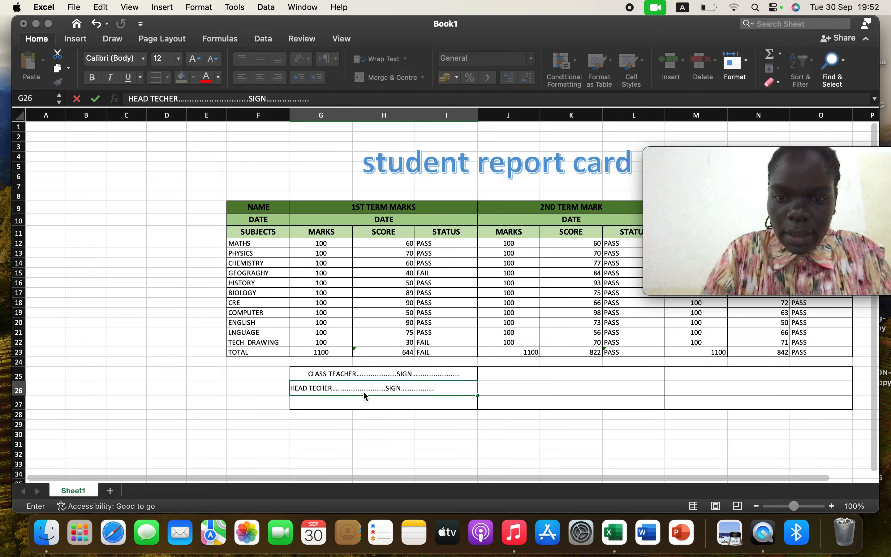
text(..................)
key(Caps_Lock)
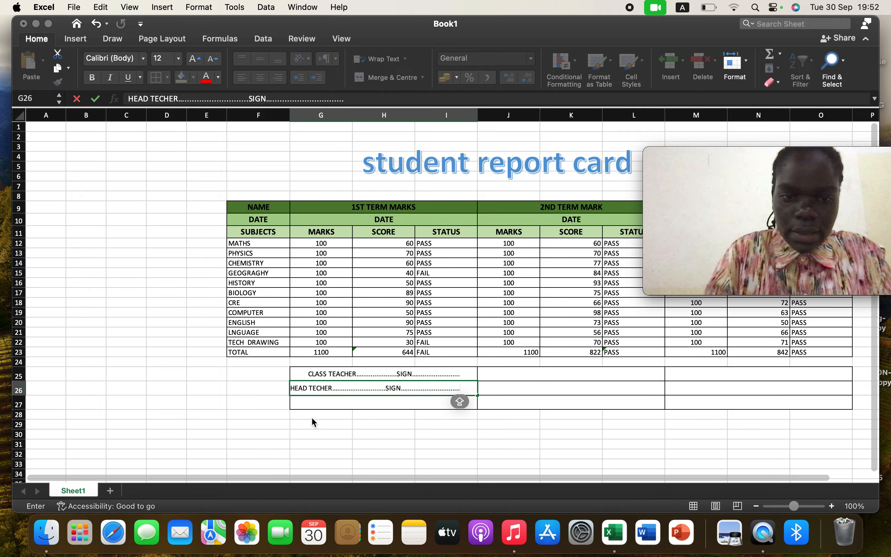
- Commit the head teacher entry and enter "GUIDIANT" followed by a dotted line in the third row of the first-term block (G27)
key(Return)
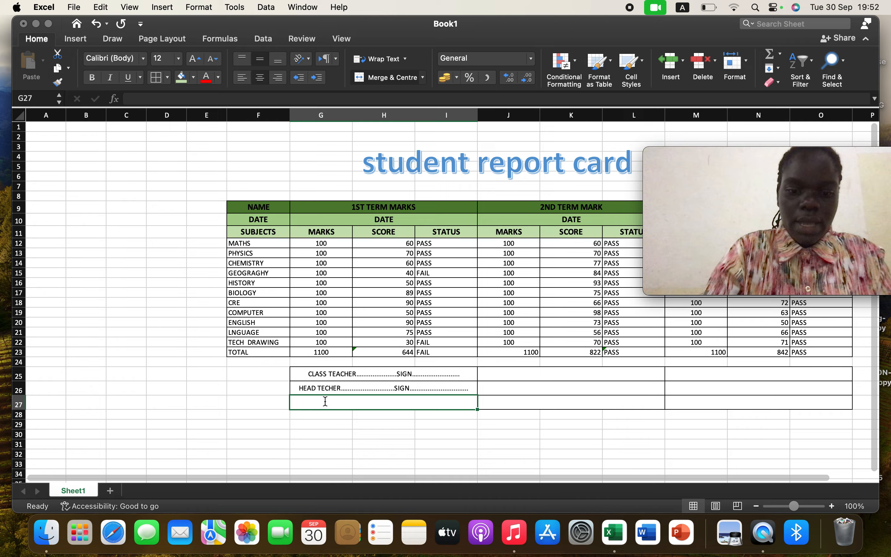
text(GU)
key(BackSpace)
key(BackSpace)
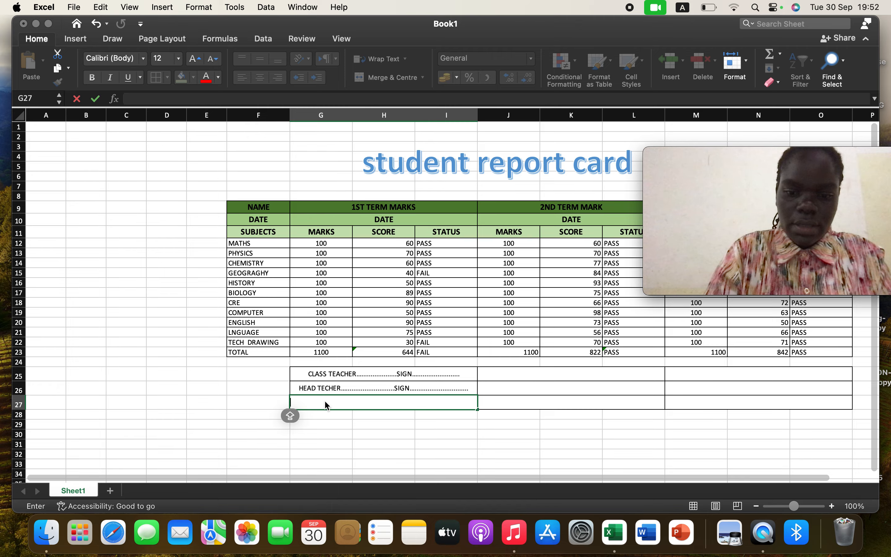
text(GU)
key(Caps_Lock)
text(U)
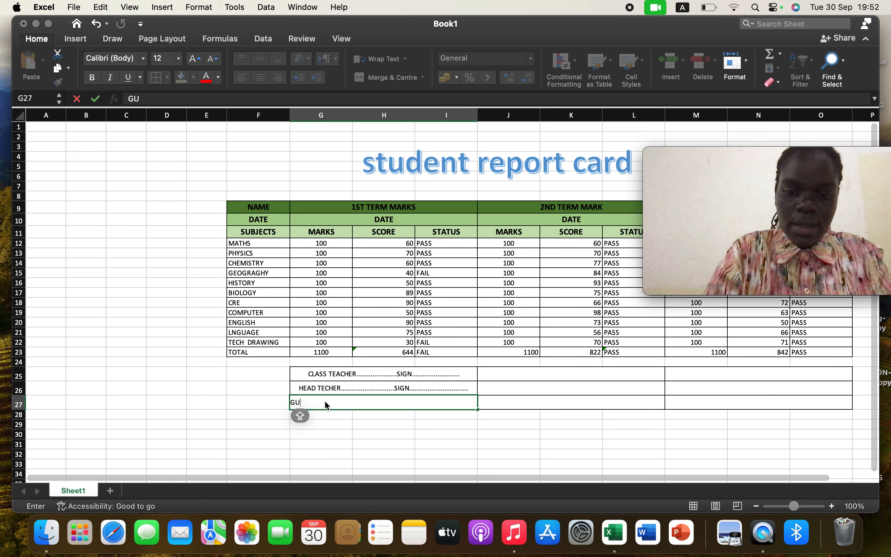
text(IDIANT....................)
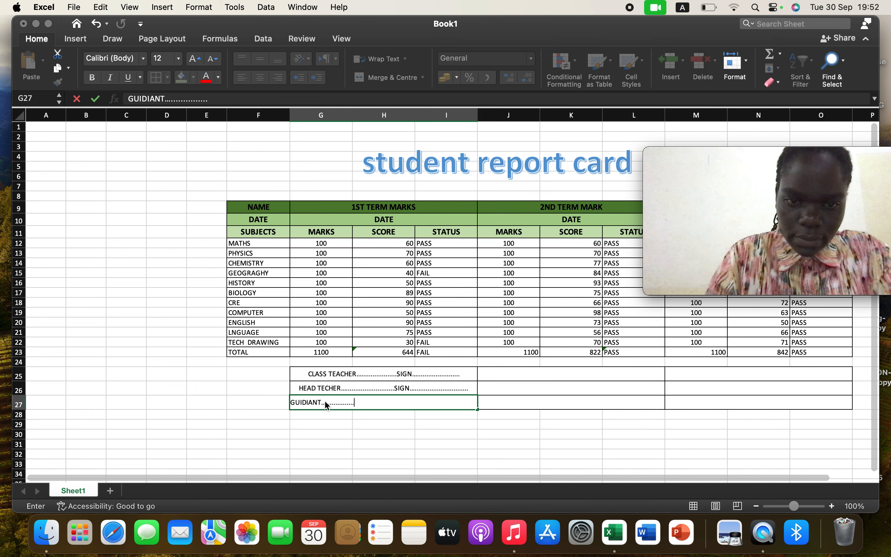
text(..)
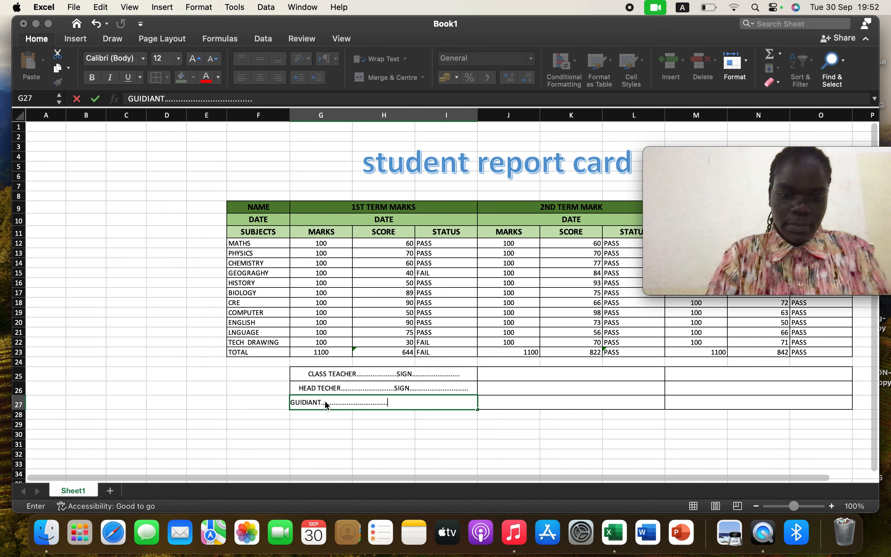
- Add "SIGN" and a second dotted line after the "GUIDIANT" dots in G27
key(Caps_Lock)
text(SI)
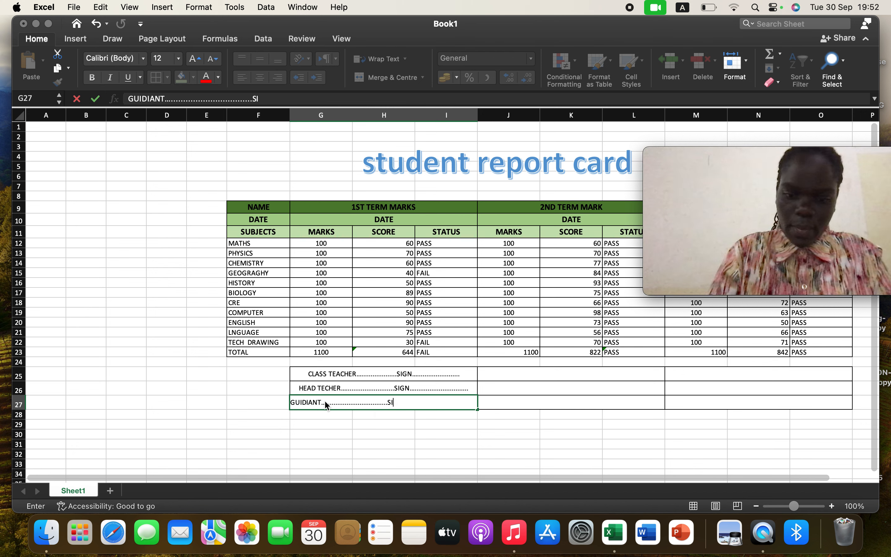
text(GN)
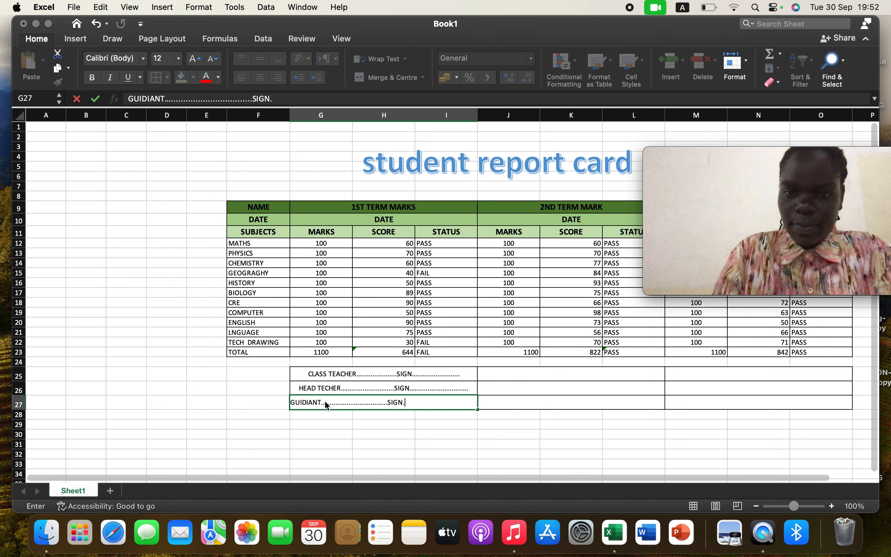
text(............................)
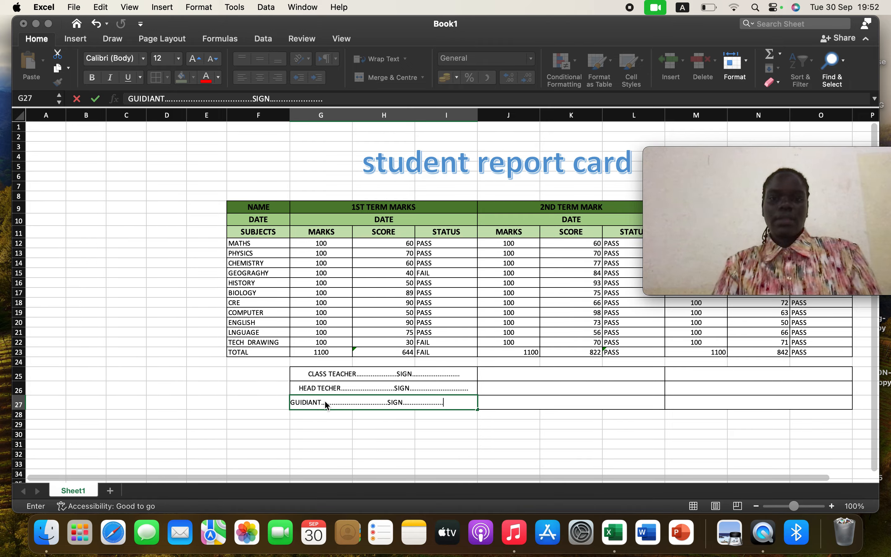
key(Caps_Lock)
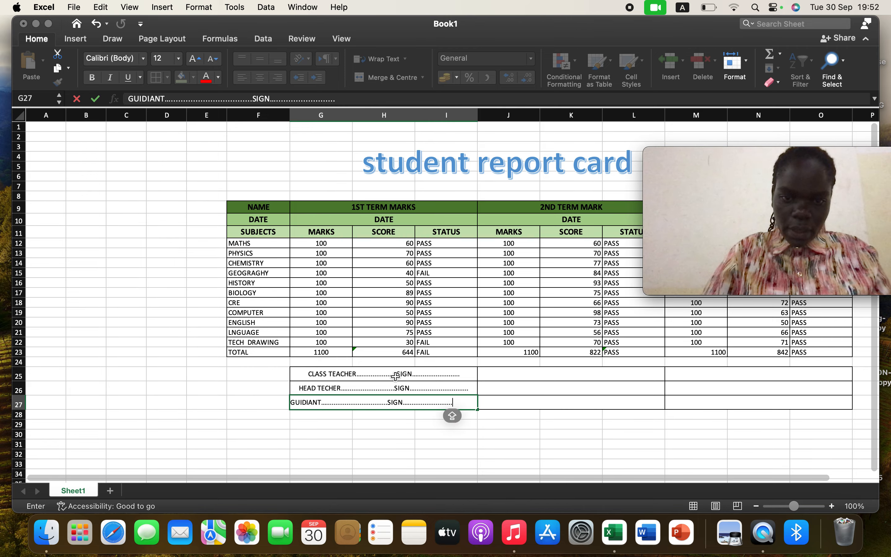
- Fill the class teacher and head teacher signature lines from G25 and G26 across the second-term and third-term blocks
click(356, 374)
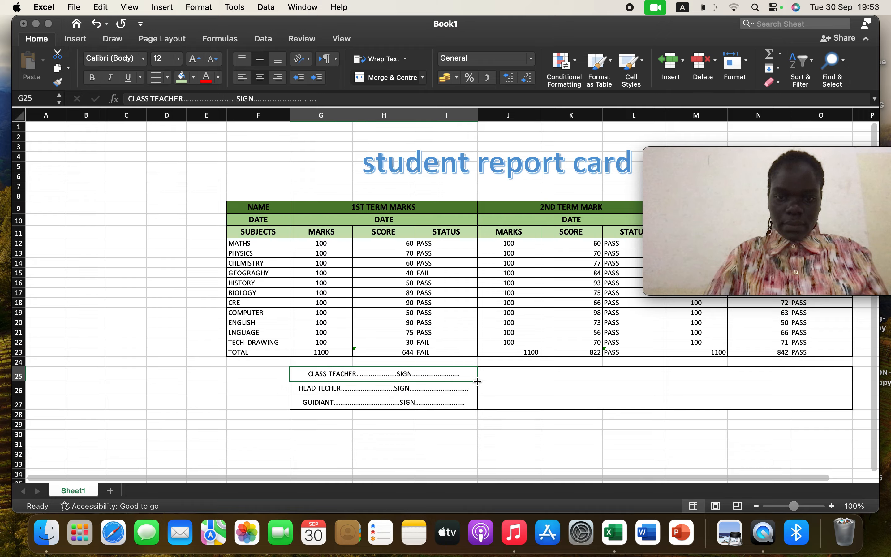
drag(477, 381, 845, 372)
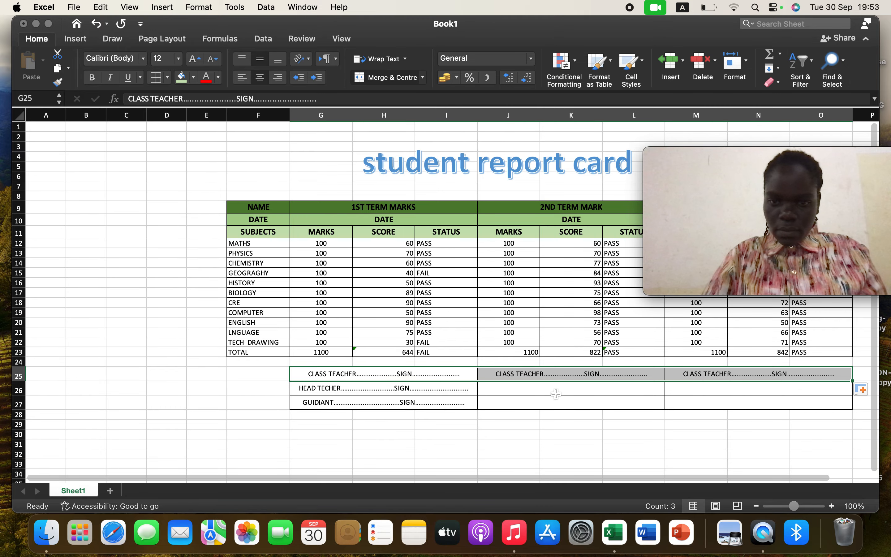
click(537, 391)
click(469, 390)
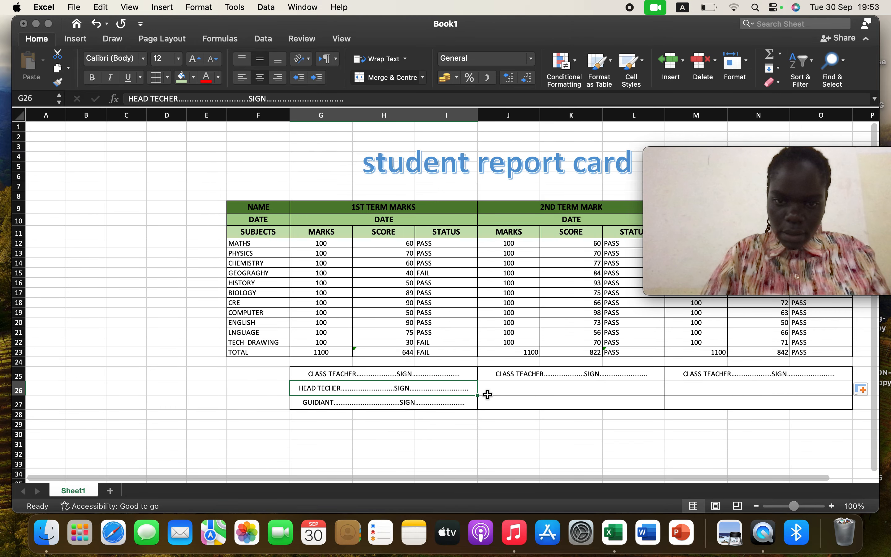
drag(476, 394, 727, 380)
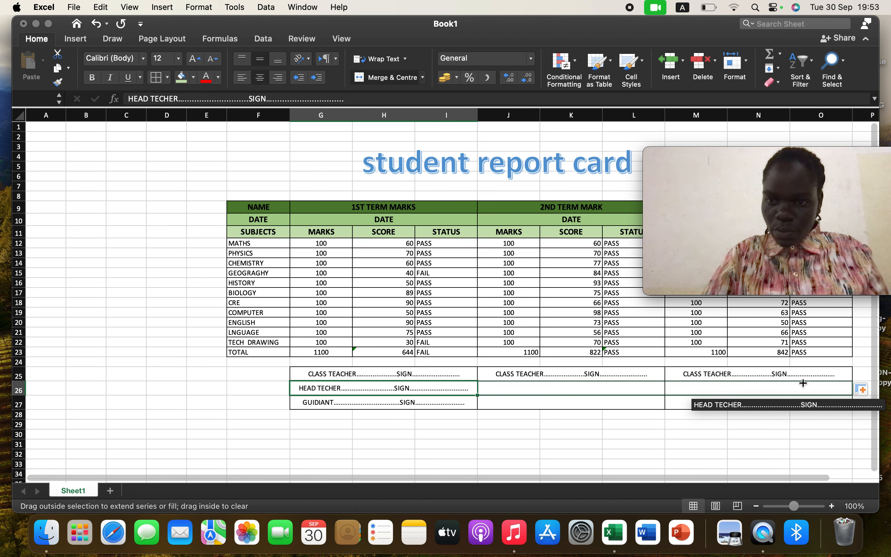
drag(803, 391, 802, 391)
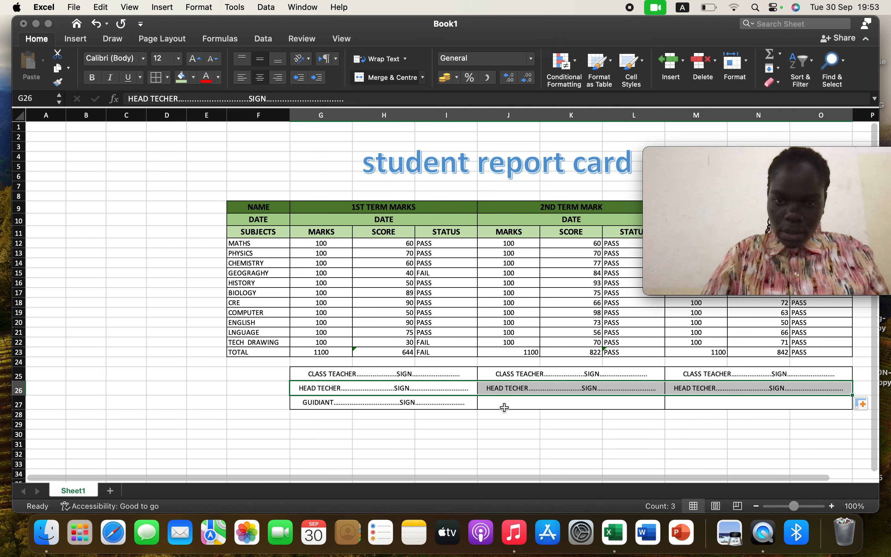
- Fill the "GUIDIANT" signature line from G27 across the second-term and third-term blocks
click(521, 405)
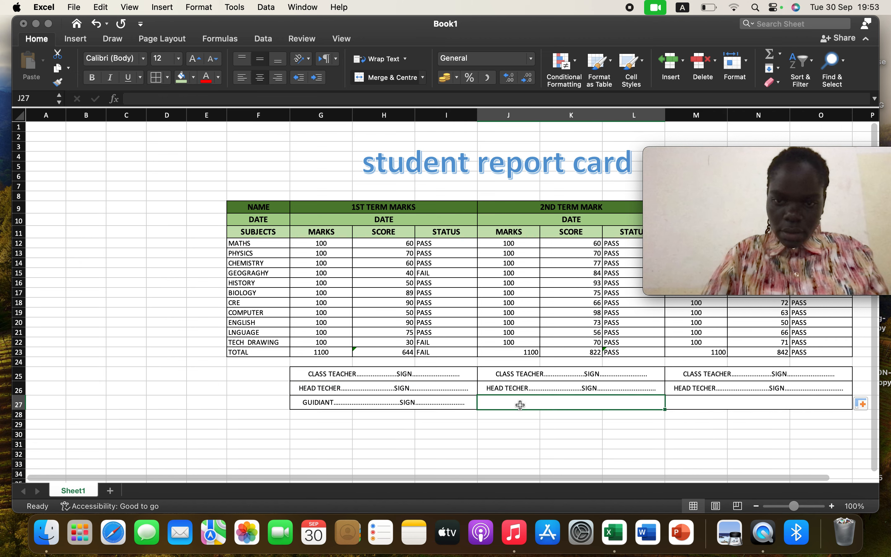
click(453, 404)
drag(477, 409, 750, 407)
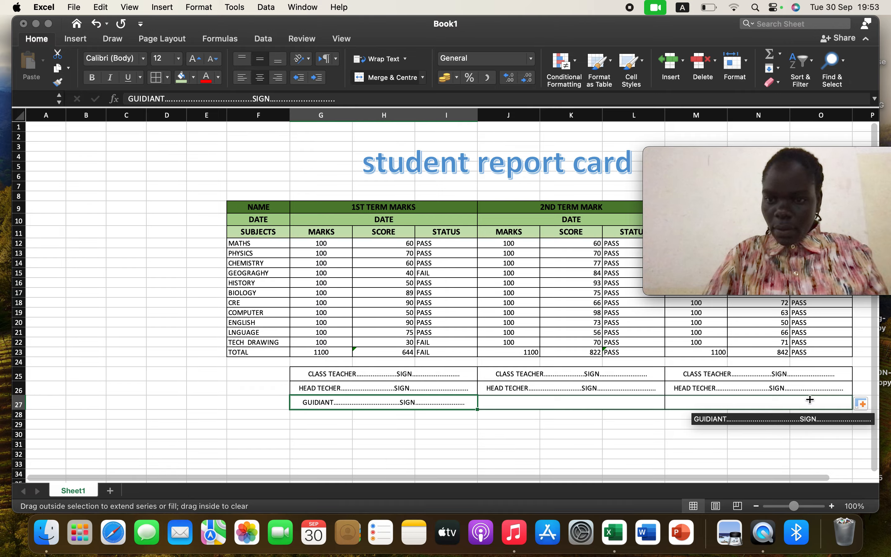
drag(828, 404, 828, 404)
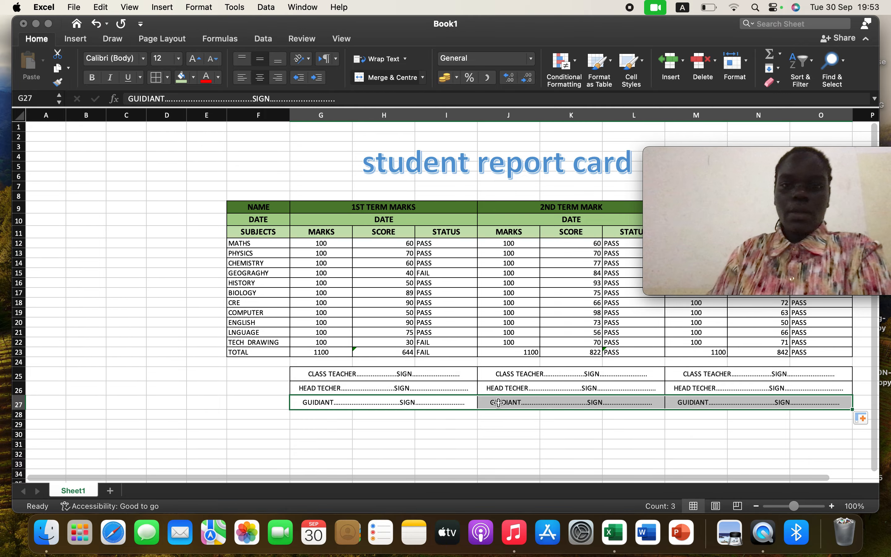
click(452, 414)
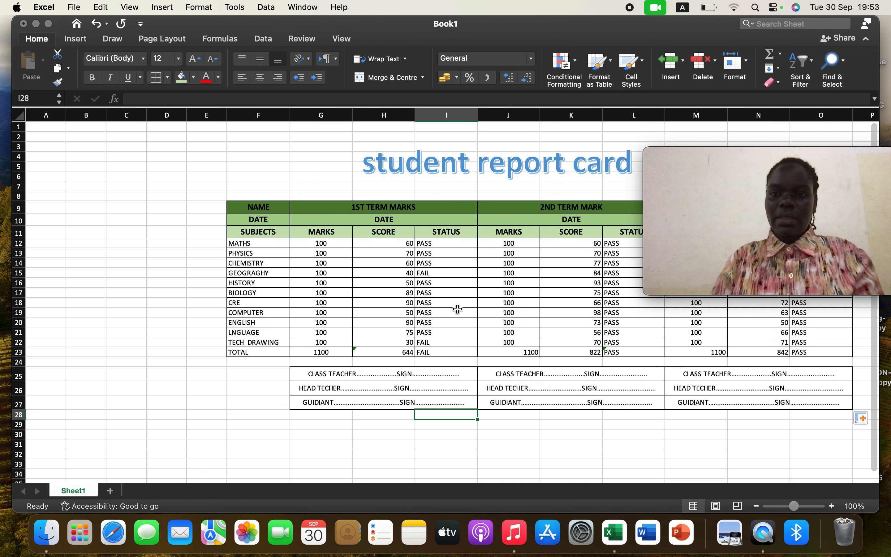
click(732, 202)
drag(732, 198, 752, 69)
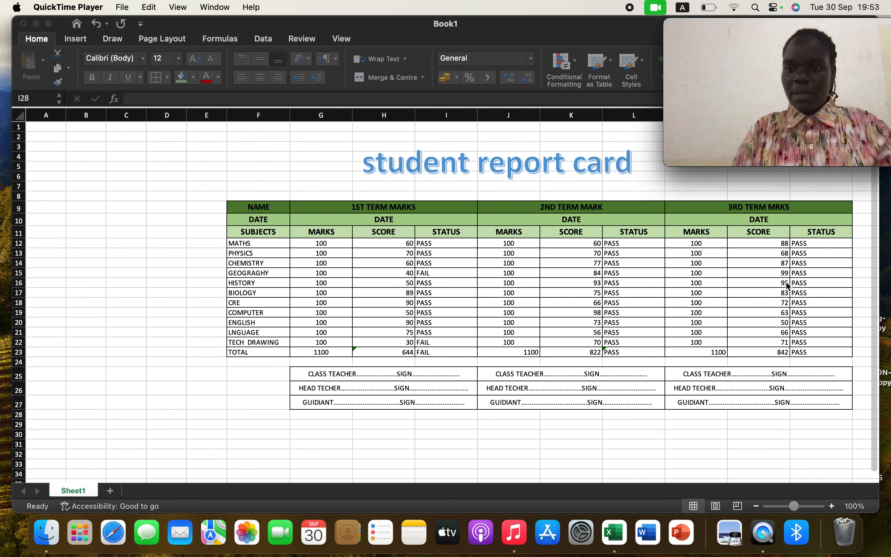
click(763, 262)
click(693, 282)
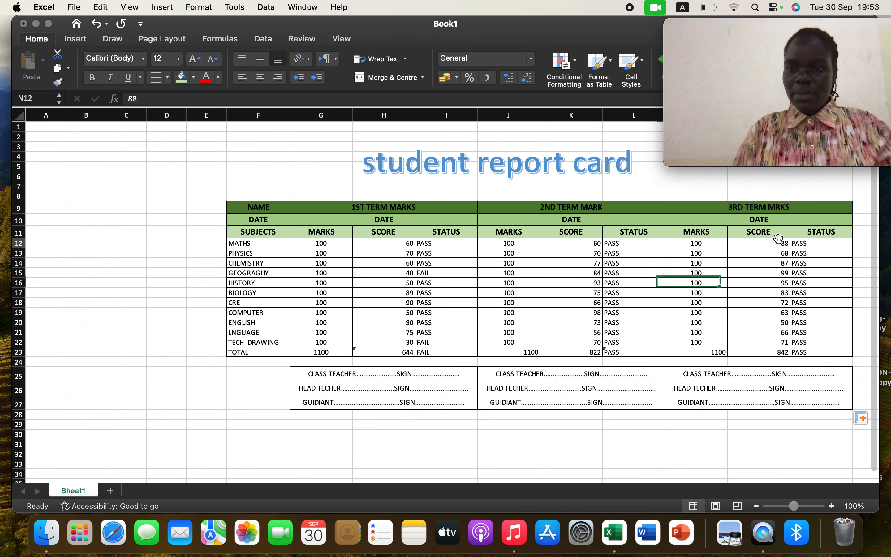
- Fill the third-term maths score of 88 down N12:N22 and centre the scores both vertically and horizontally
click(774, 244)
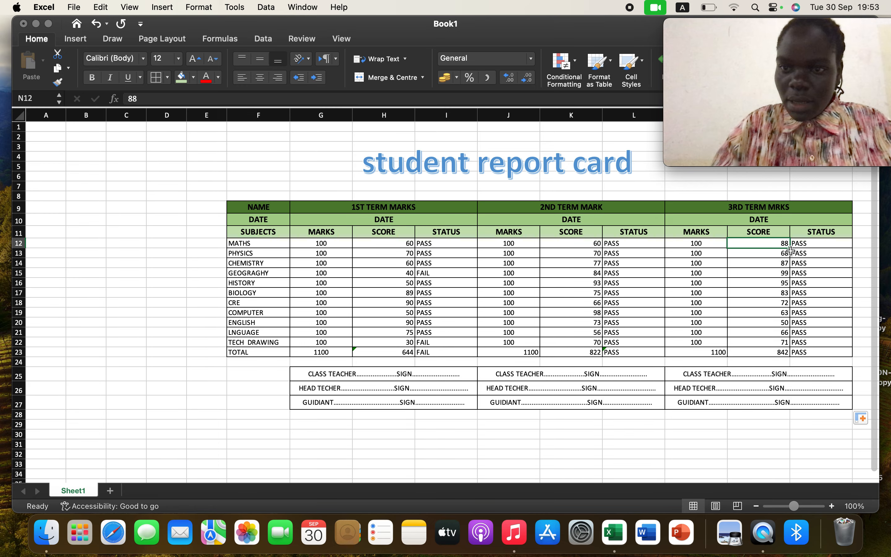
drag(790, 248, 779, 344)
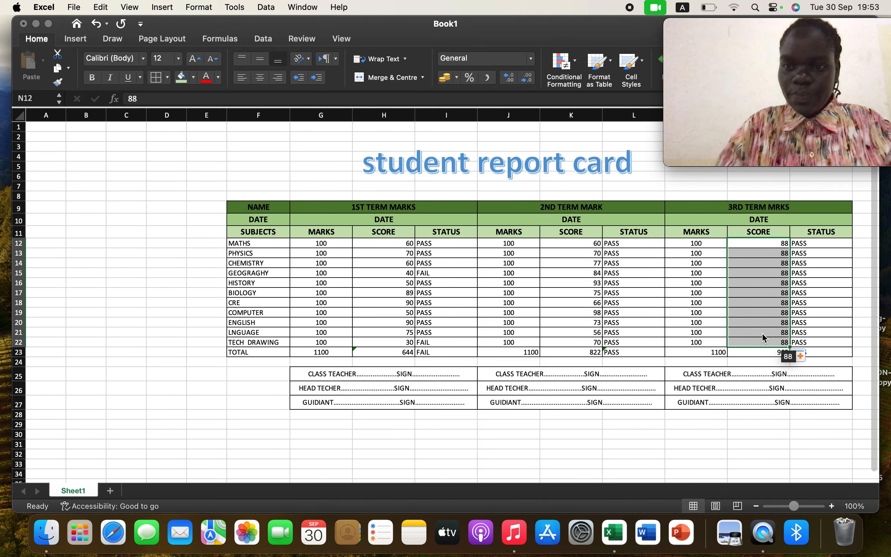
click(265, 64)
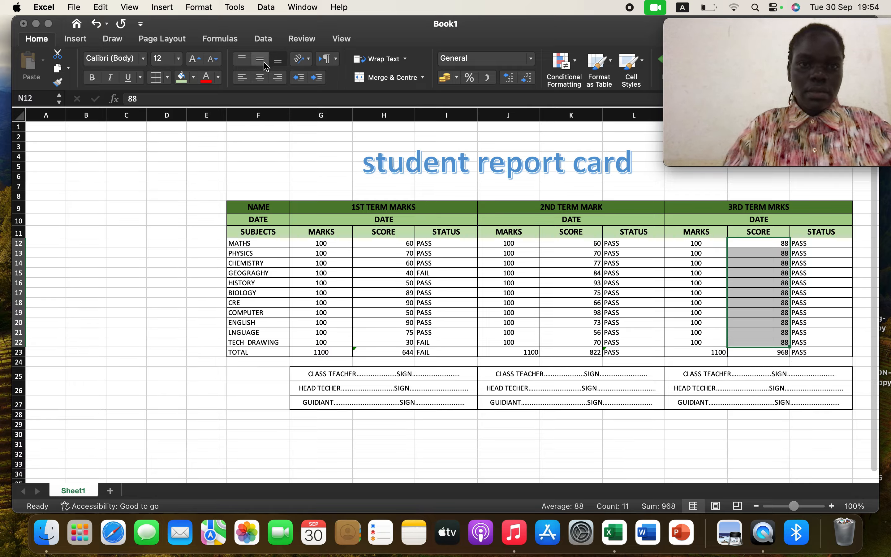
click(260, 82)
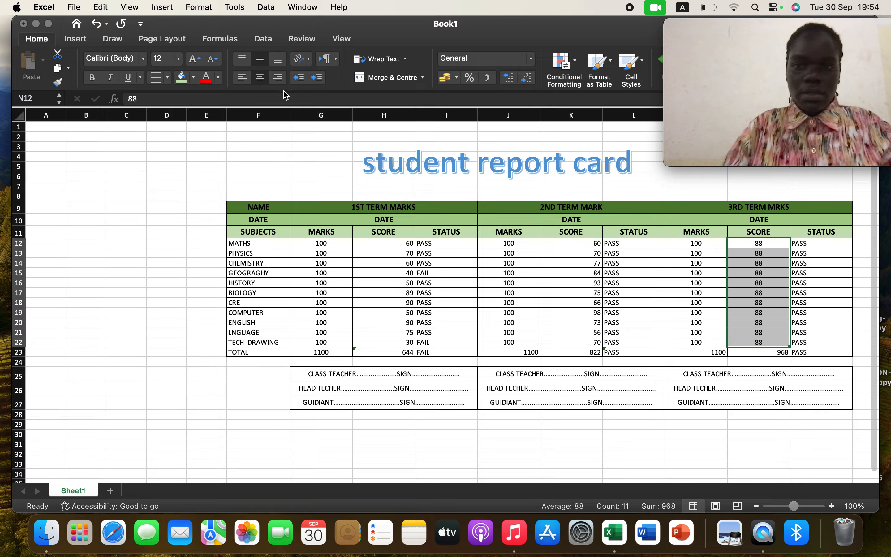
- Fill the third-term status formula from O12 down to the total row (O23) and centre the statuses
click(812, 264)
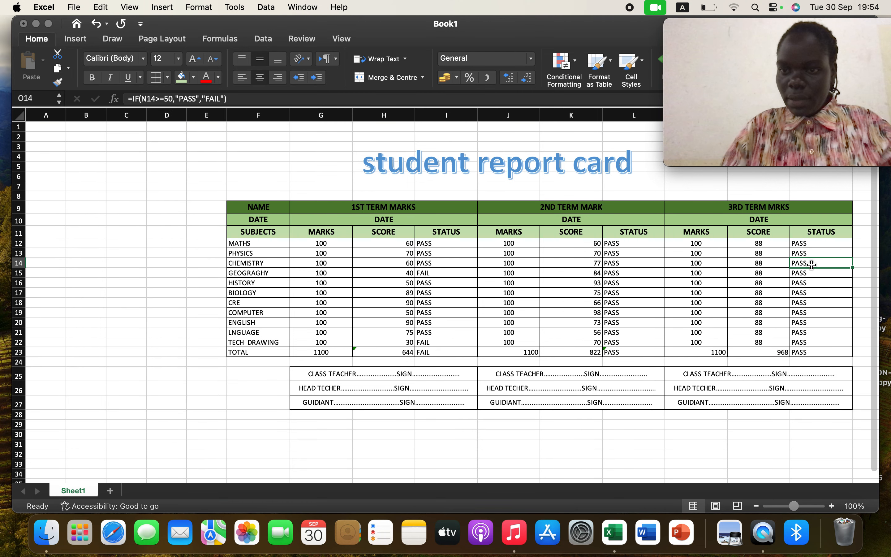
click(837, 246)
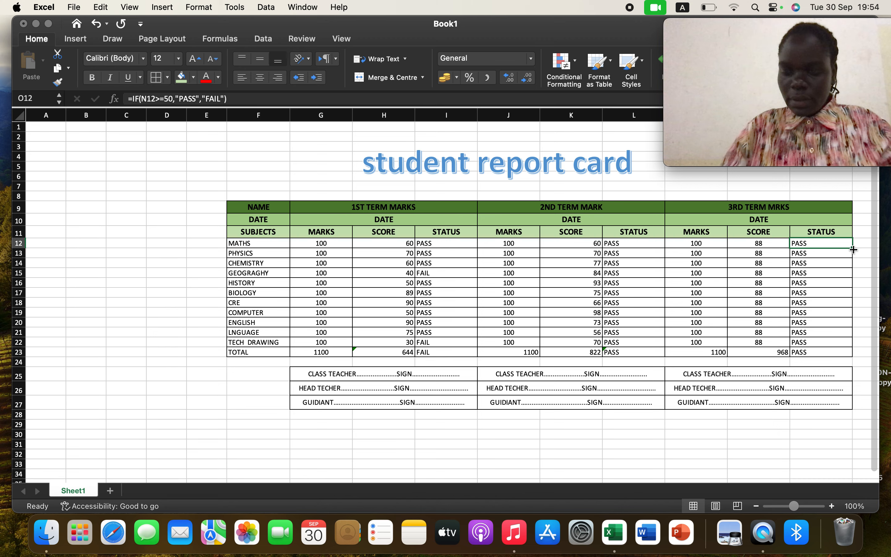
drag(854, 249, 855, 354)
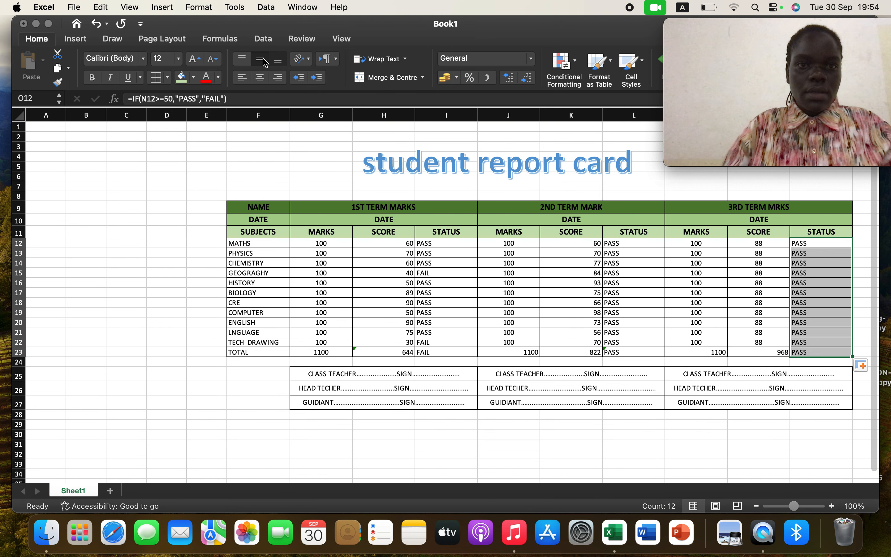
click(259, 77)
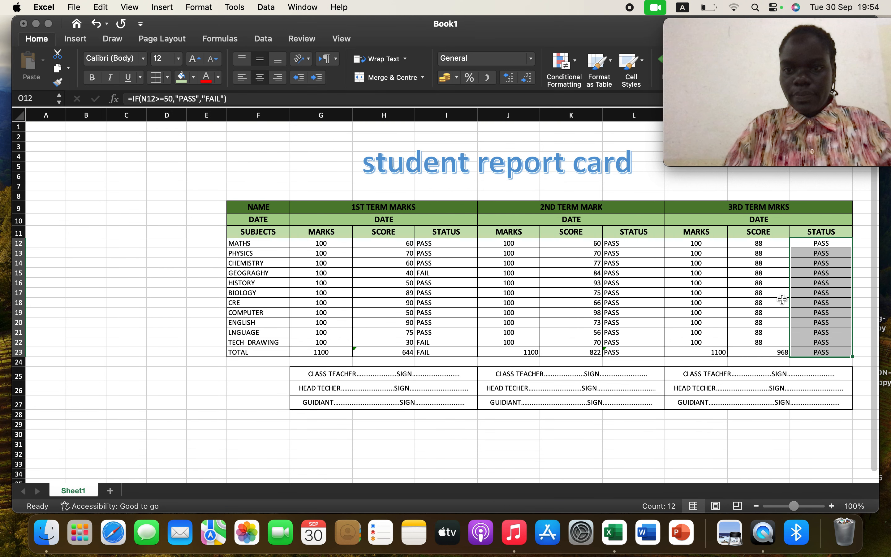
- Fill the second-term status formula from L12 down to the total row (L23) and centre the statuses
click(623, 251)
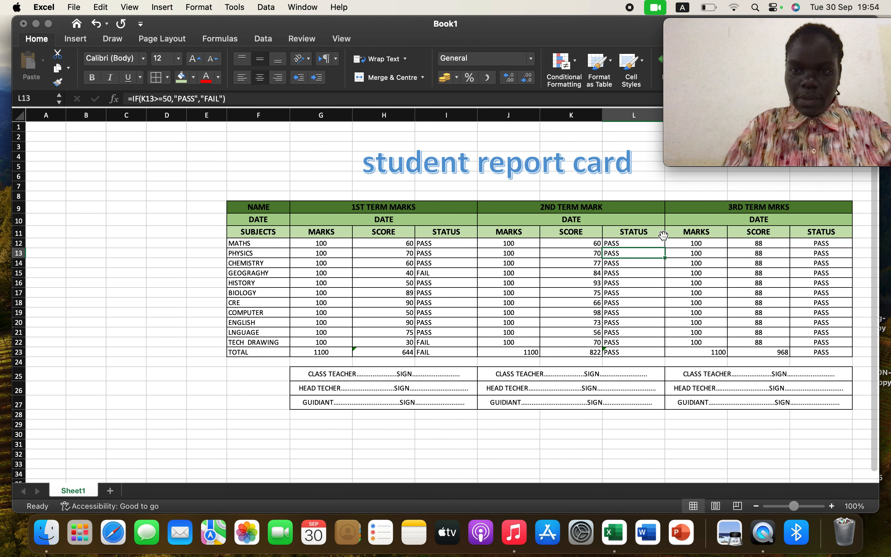
click(654, 246)
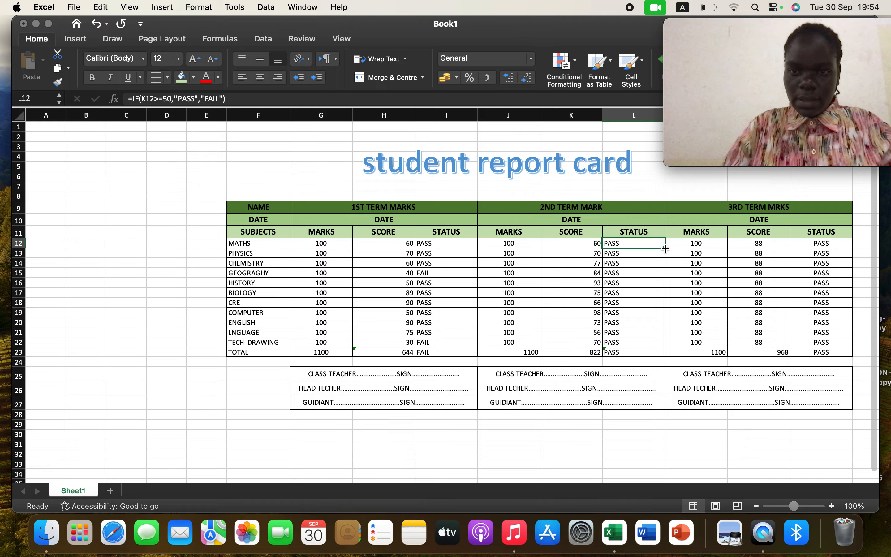
drag(666, 249, 665, 358)
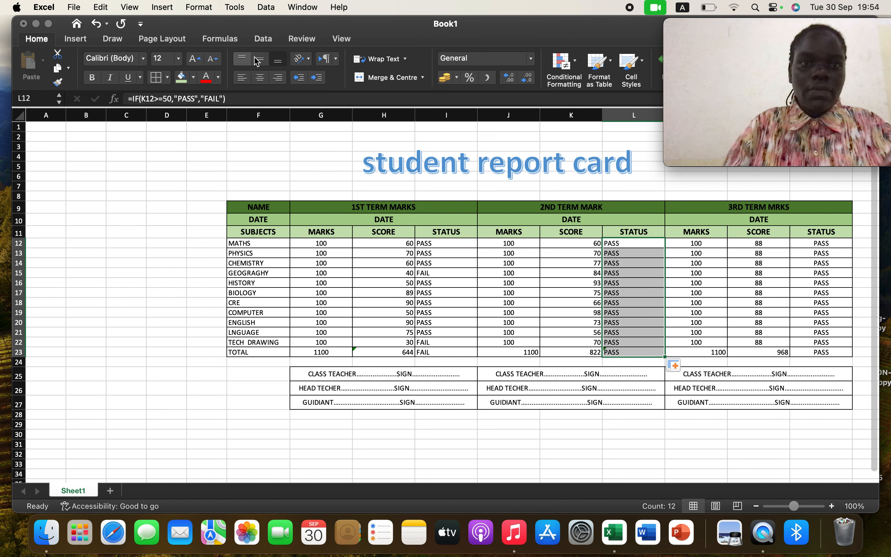
click(260, 77)
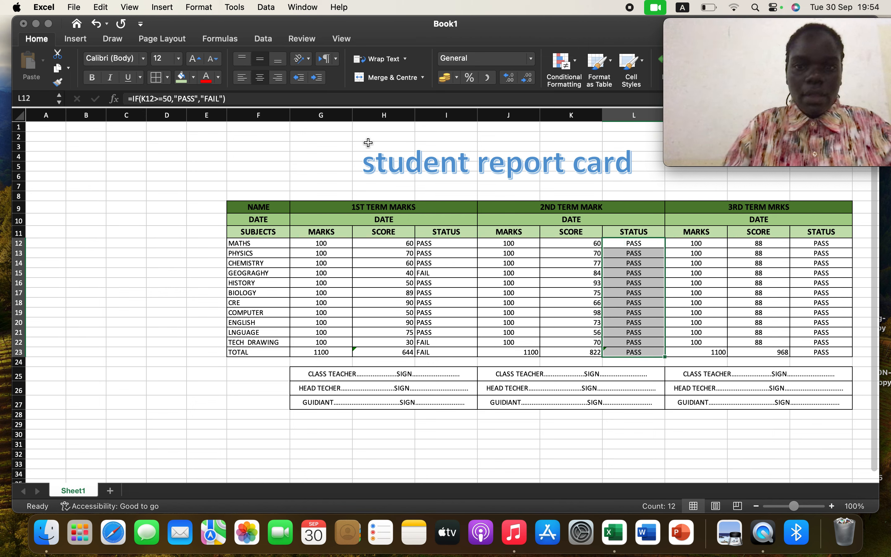
- Try to fill the second-term maths score of 60 down K12:K17, and undo the fill
click(593, 244)
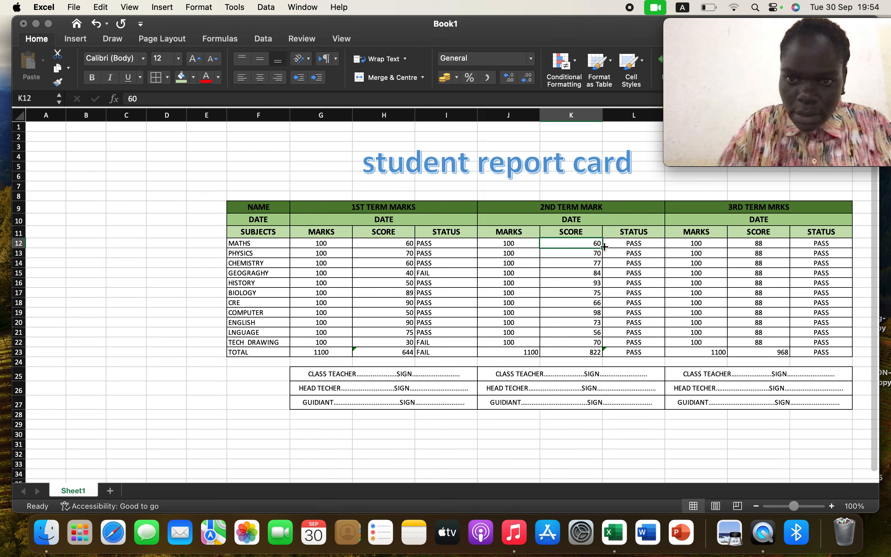
drag(602, 247, 602, 297)
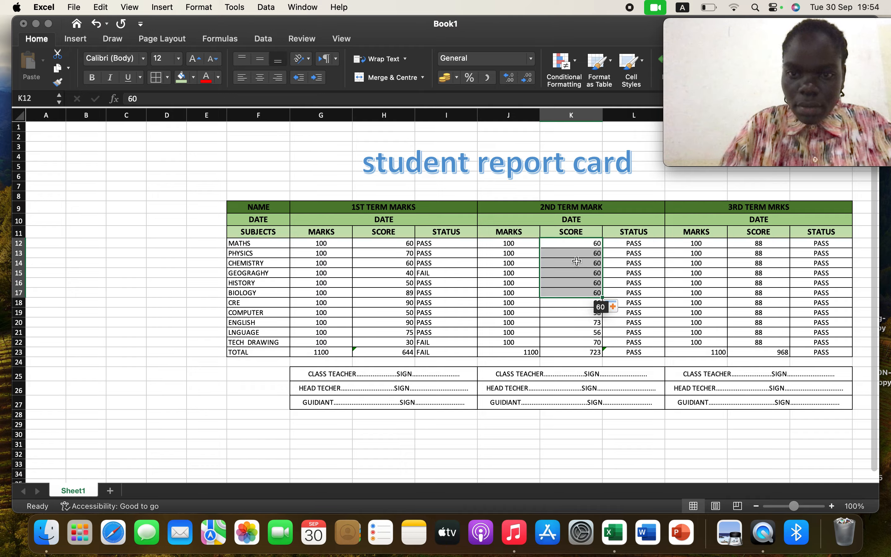
click(99, 28)
click(594, 247)
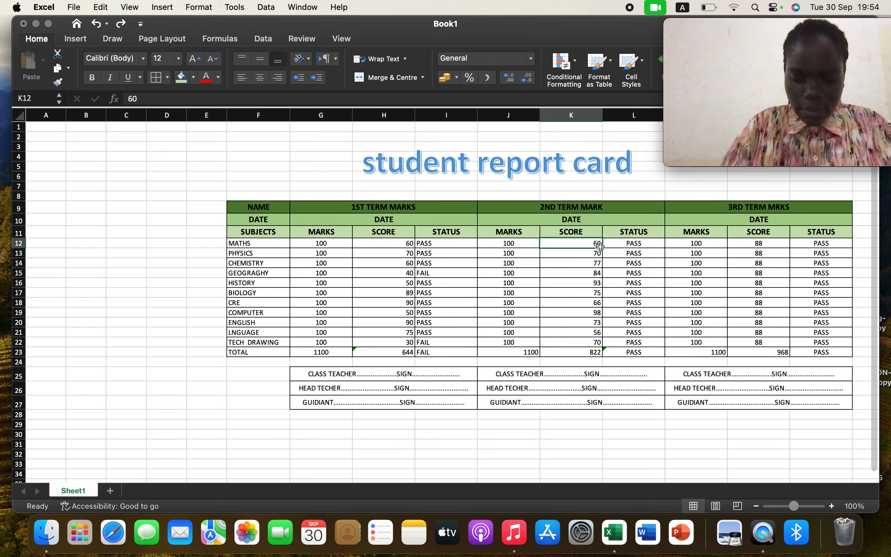
- Centre the second-term scores in K12:K23 and the second-term marks total in J23 vertically and horizontally
drag(599, 247, 598, 354)
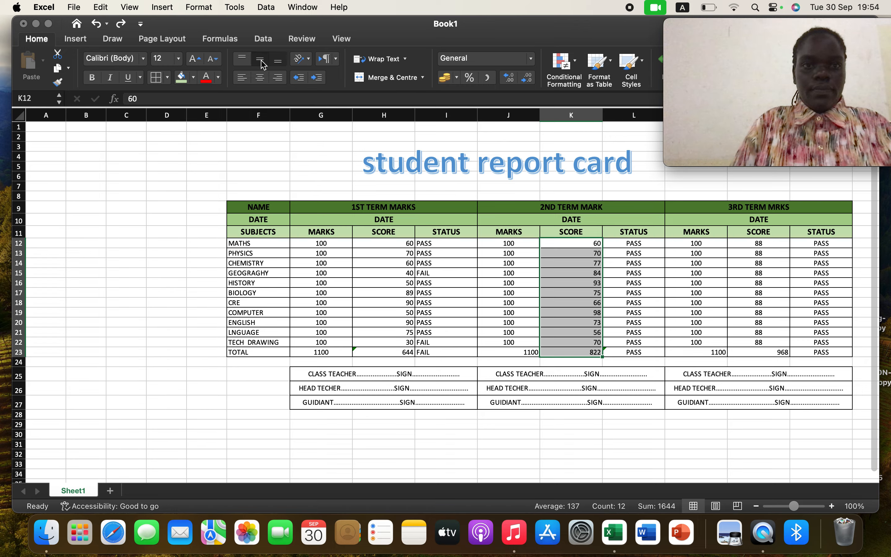
click(260, 77)
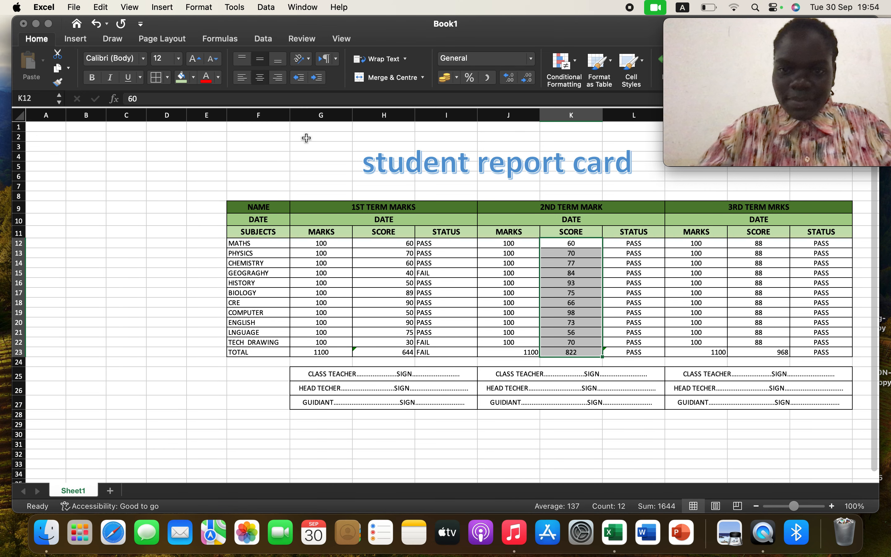
click(517, 353)
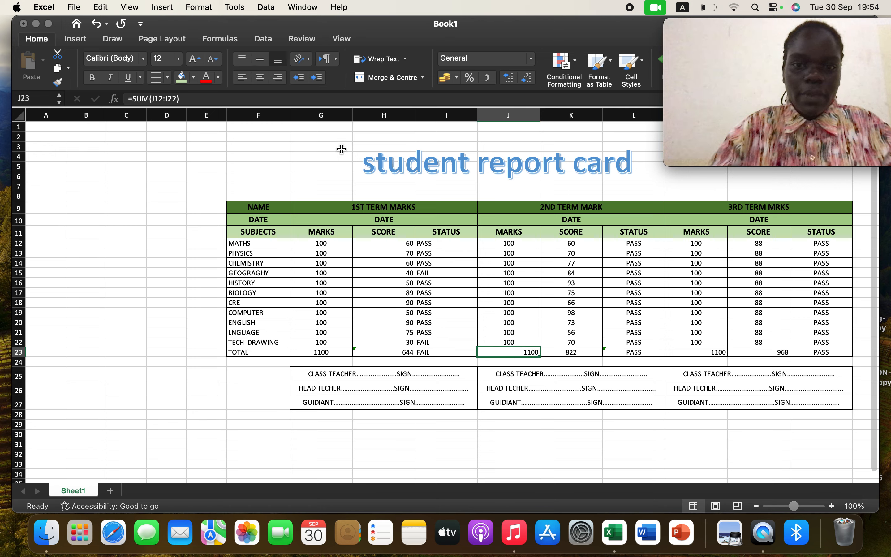
click(260, 77)
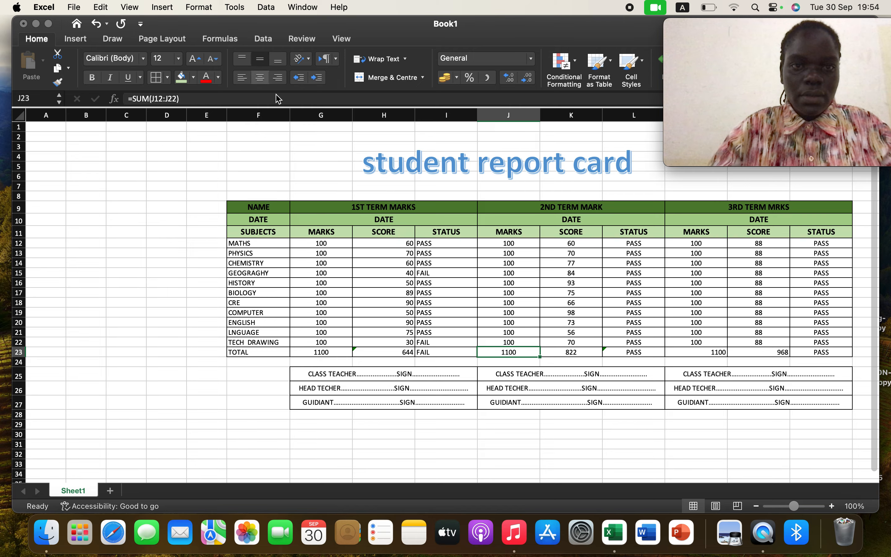
- Fill the first-term status formula from I12 down to the total row (I23) and centre the statuses vertically and horizontally
click(434, 242)
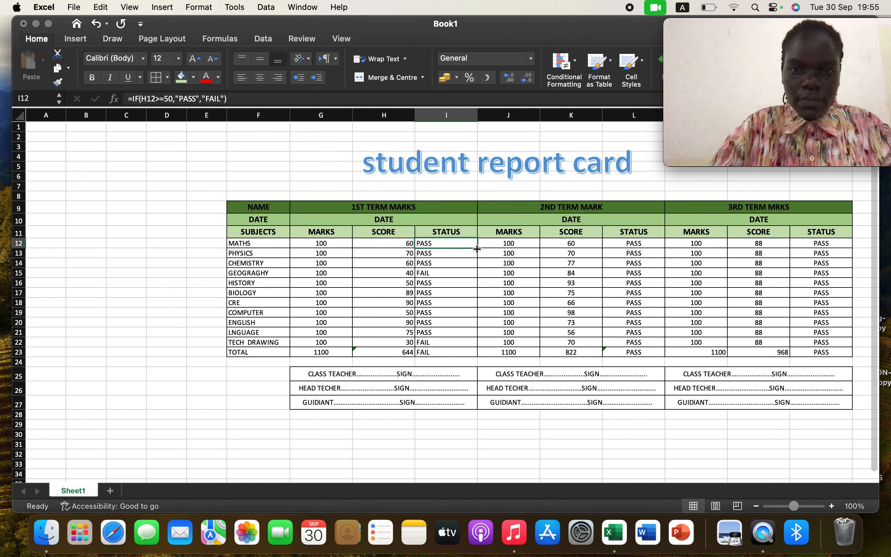
drag(477, 248, 476, 354)
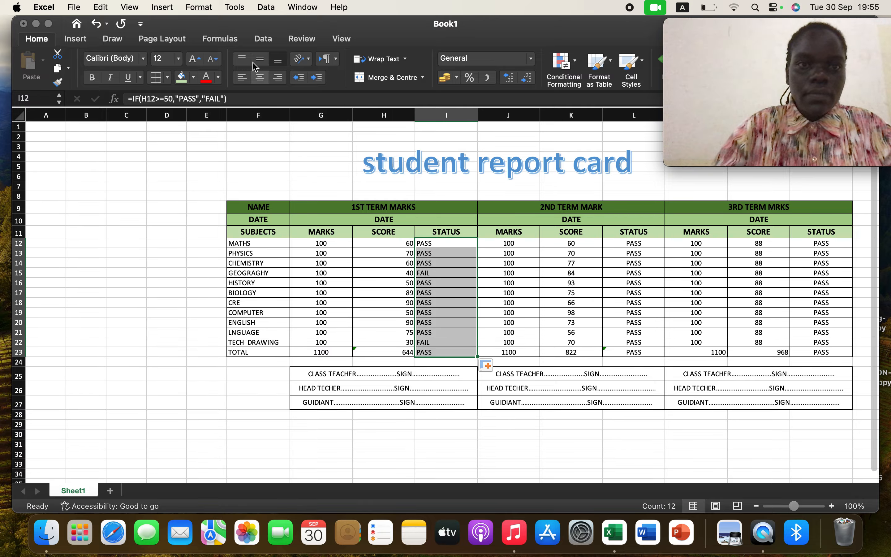
click(260, 78)
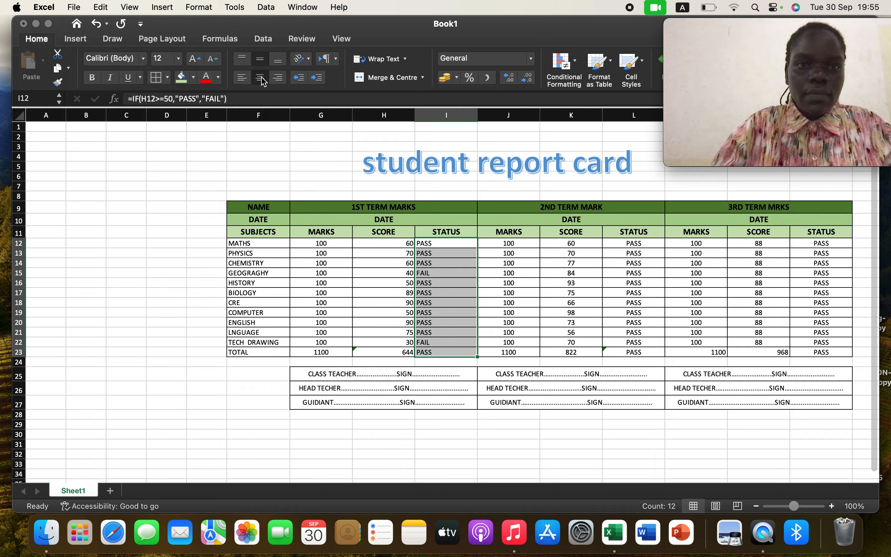
- Fill the first-term maths score of 60 down H12:H23 and centre the scores vertically and horizontally
click(408, 246)
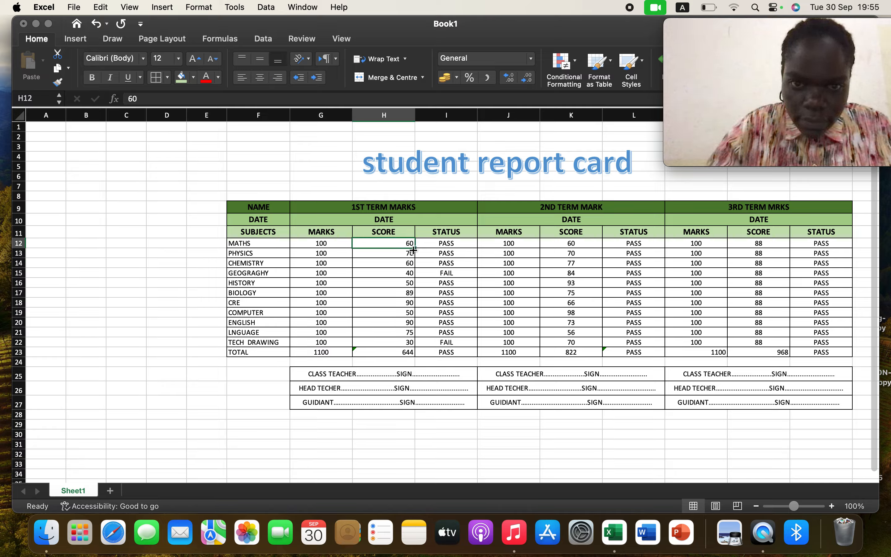
drag(414, 248, 408, 355)
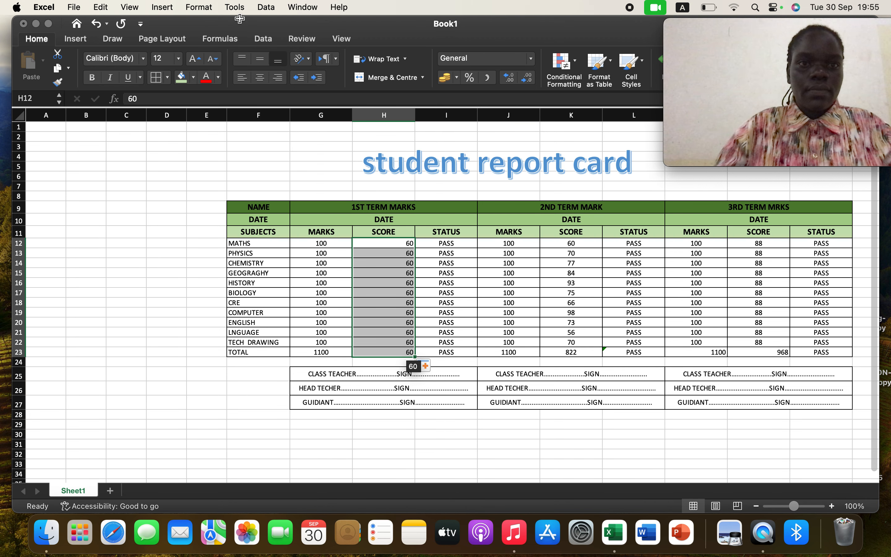
click(260, 77)
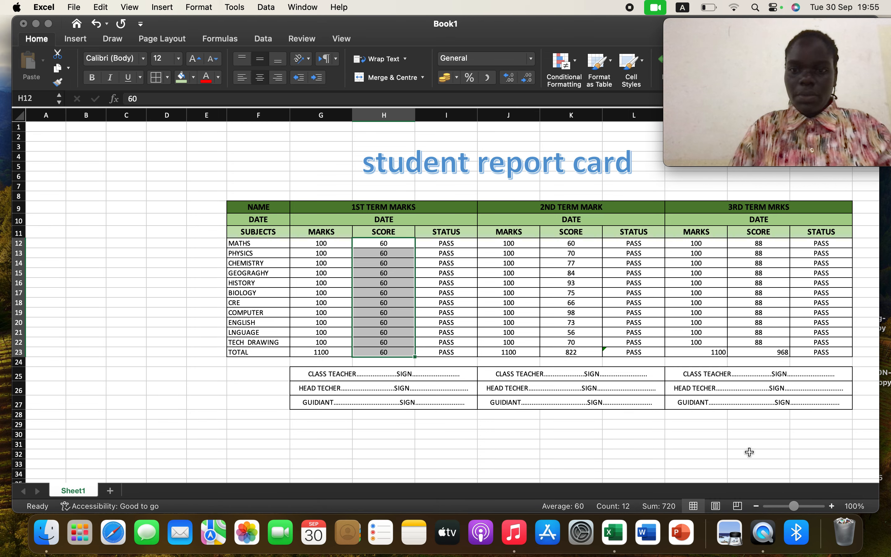
- Centre the third-term marks total in M23 and score total in N23 both vertically and horizontally
click(707, 352)
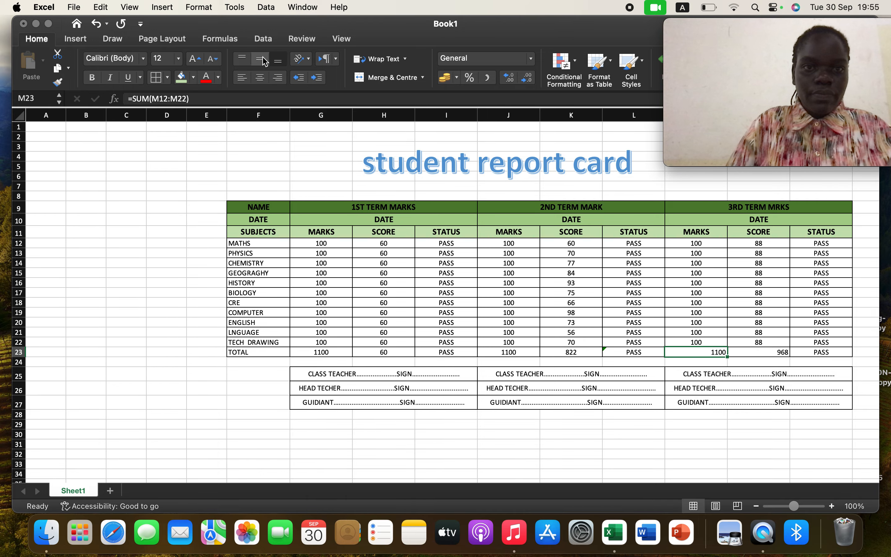
click(260, 77)
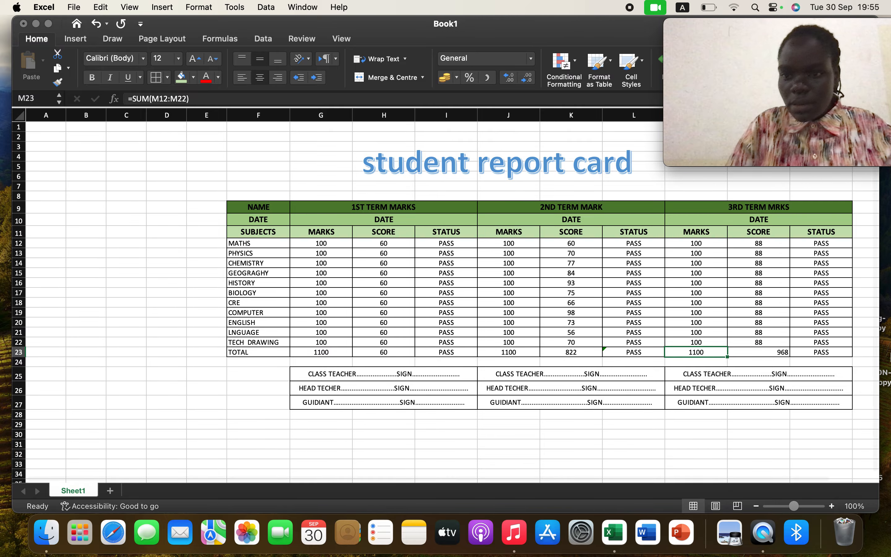
click(783, 354)
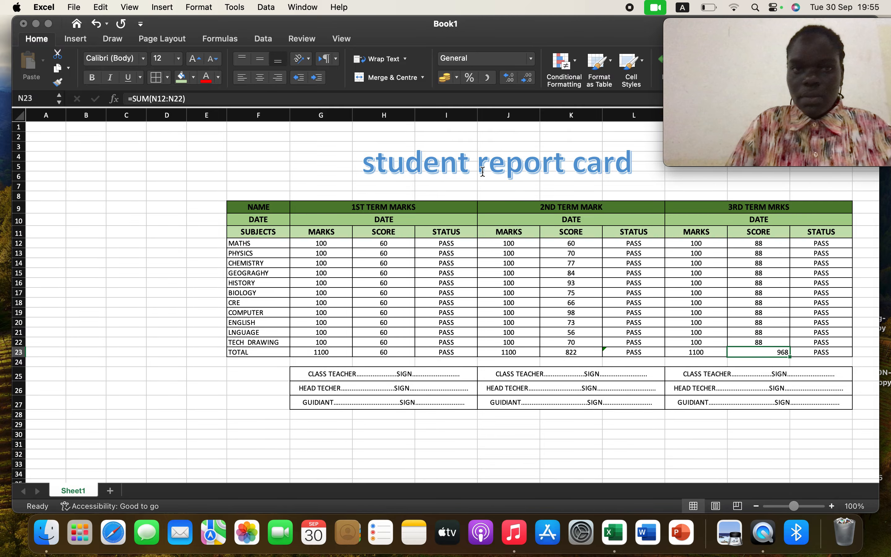
click(259, 77)
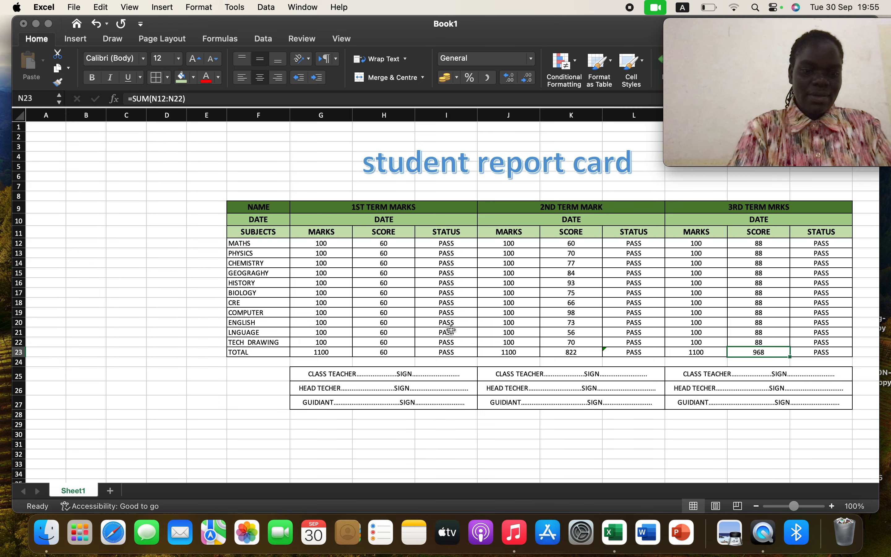
- Set the font size of the whole marks table (F9:O23) to 14, keeping the Calibri font
key(super+a)
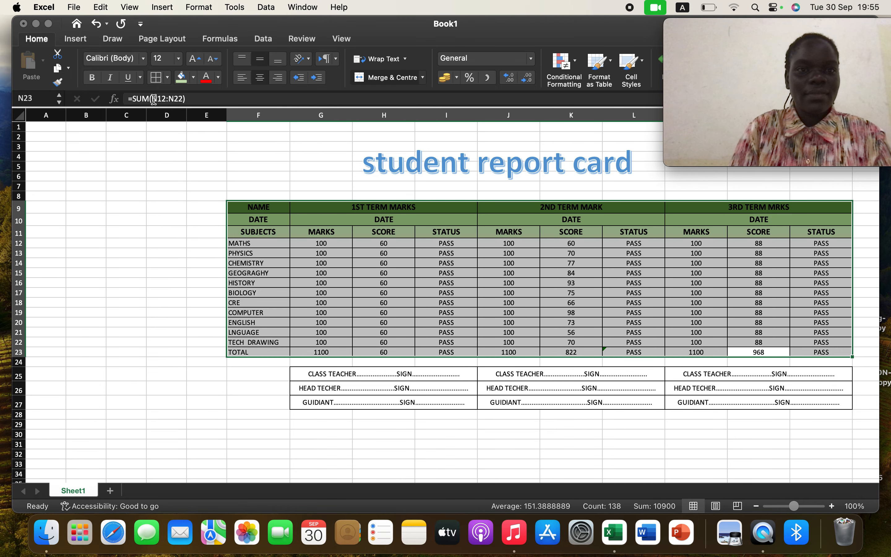
click(180, 61)
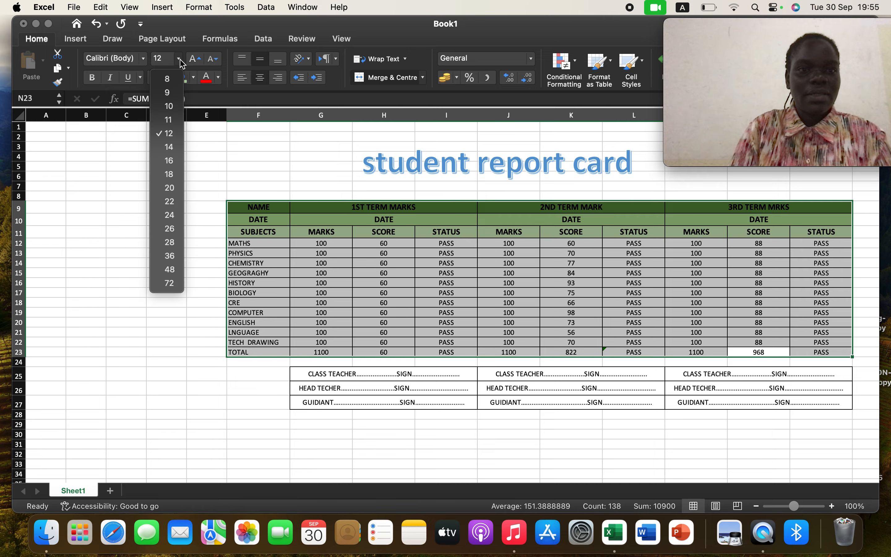
click(171, 142)
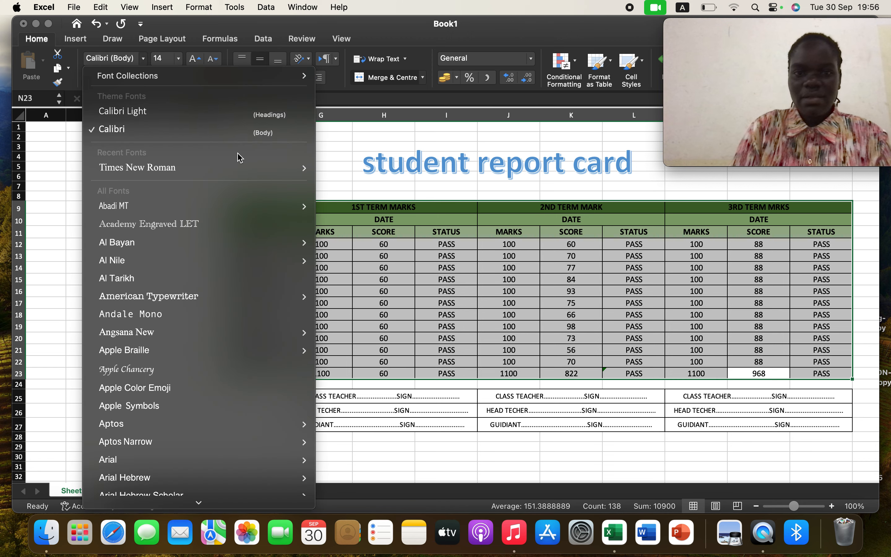
click(436, 144)
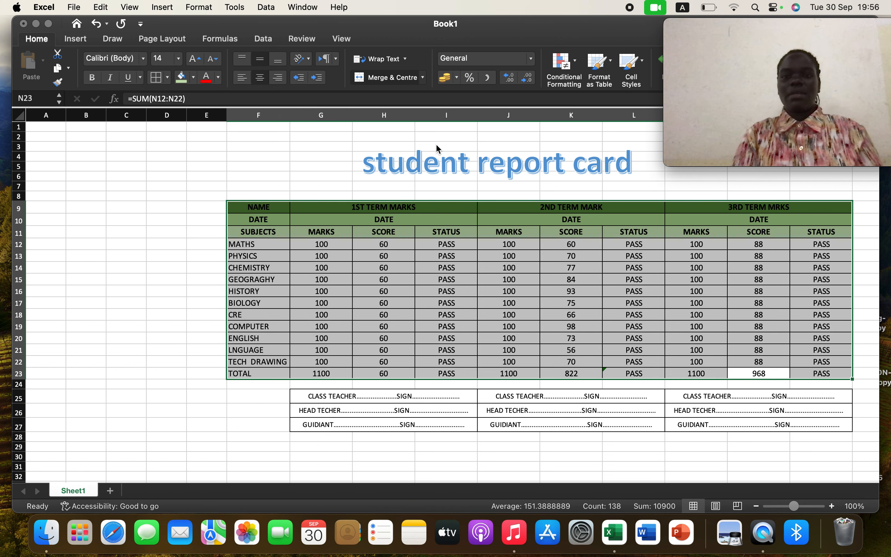
click(331, 412)
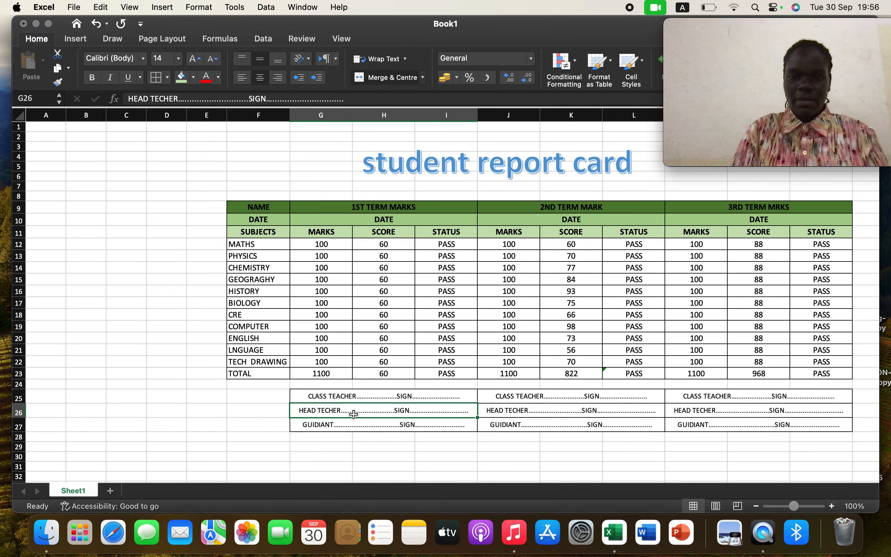
click(203, 436)
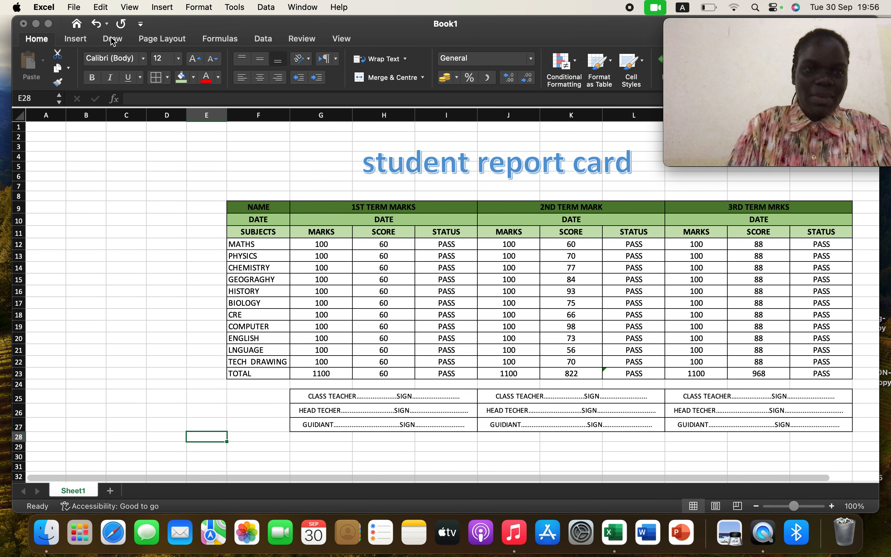
- Add the Save command to the quick access commands and save the workbook to the Desktop as REPOTR CARD 2025 in .xlsx format
click(141, 25)
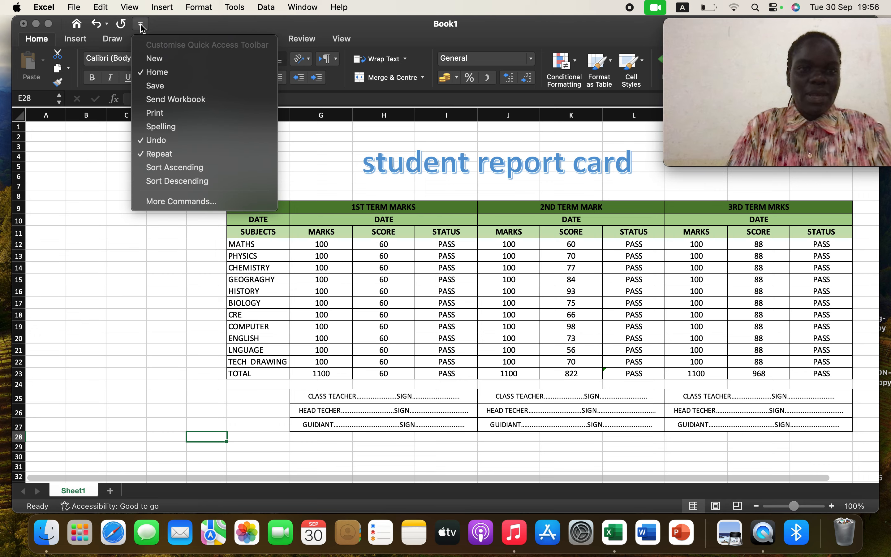
click(161, 87)
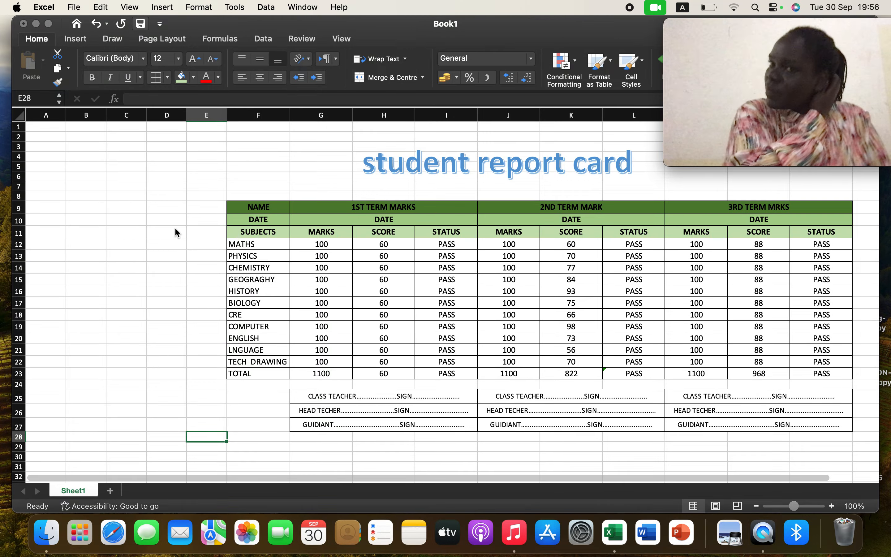
key(super+s)
key(Caps_Lock)
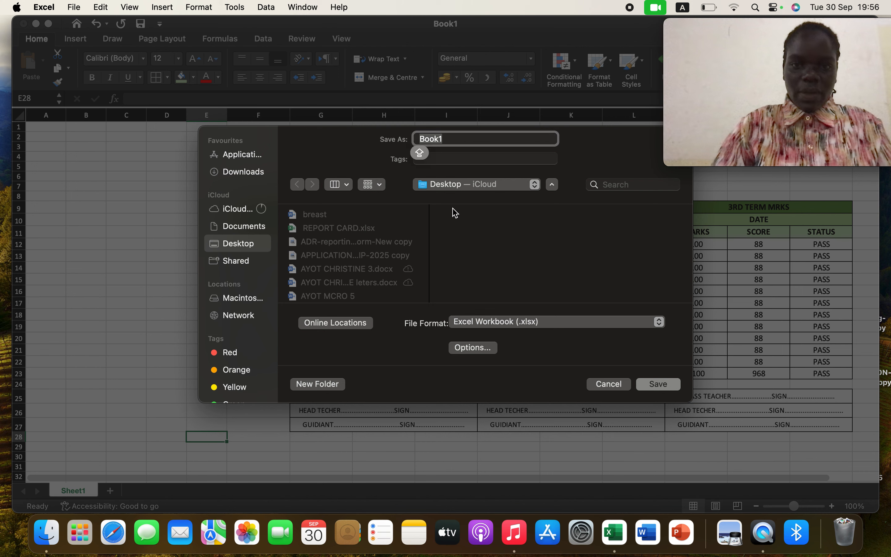
key(BackSpace)
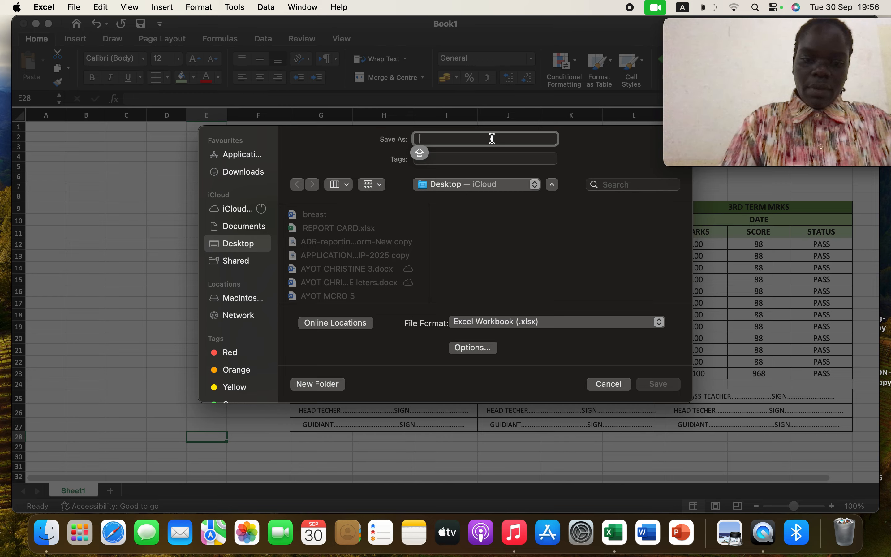
text(REPO)
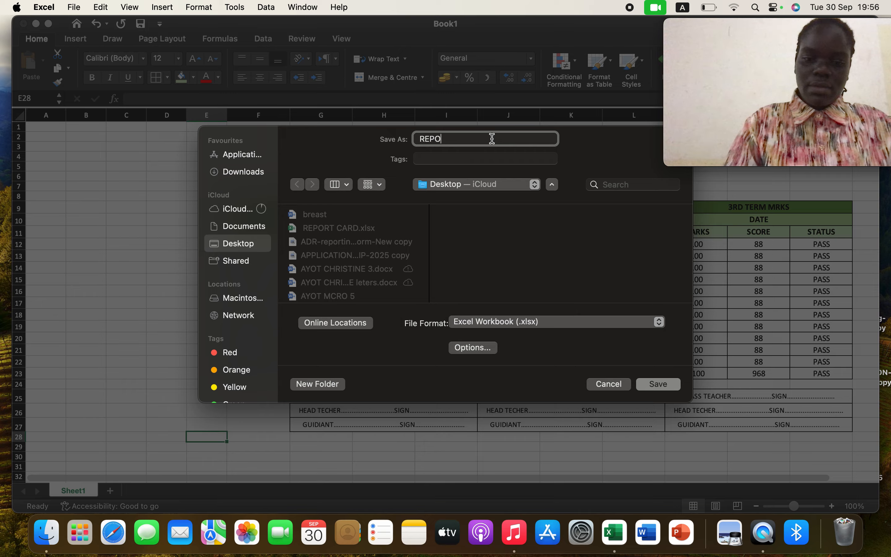
text(TR)
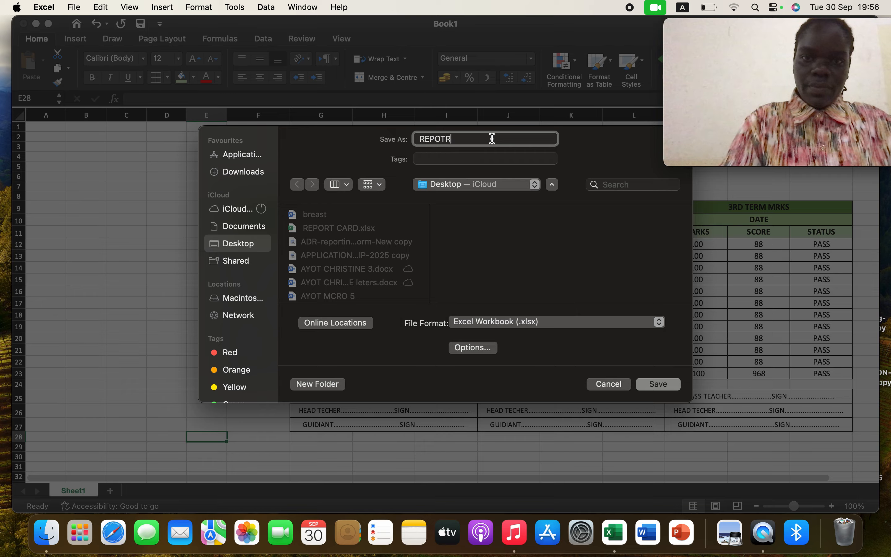
text( CAR)
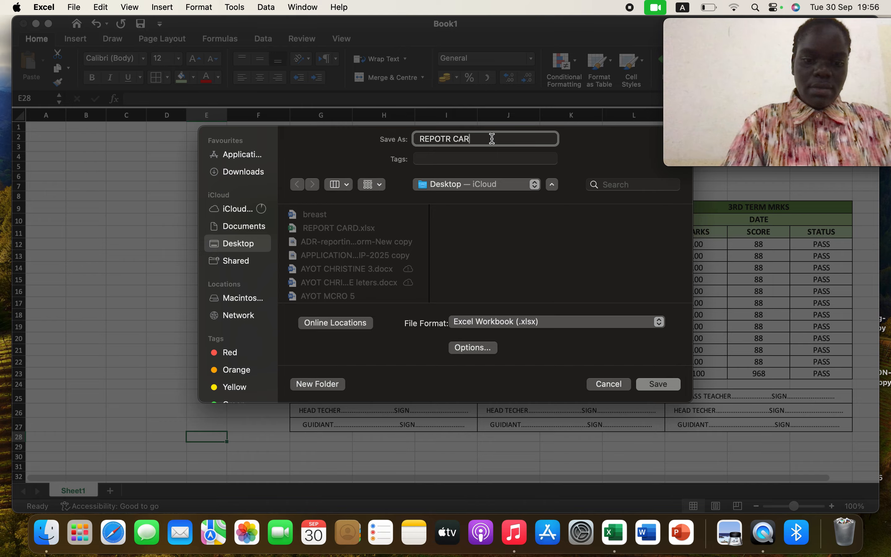
text(D )
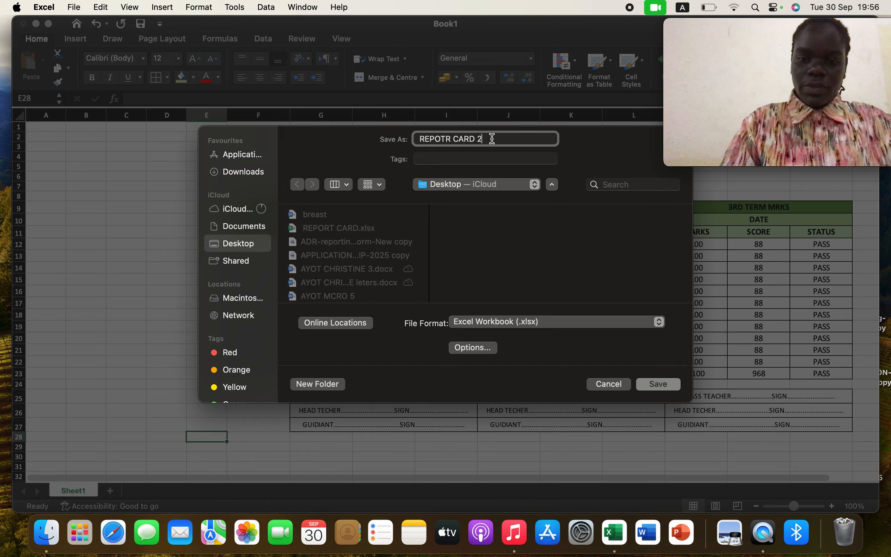
text(2025)
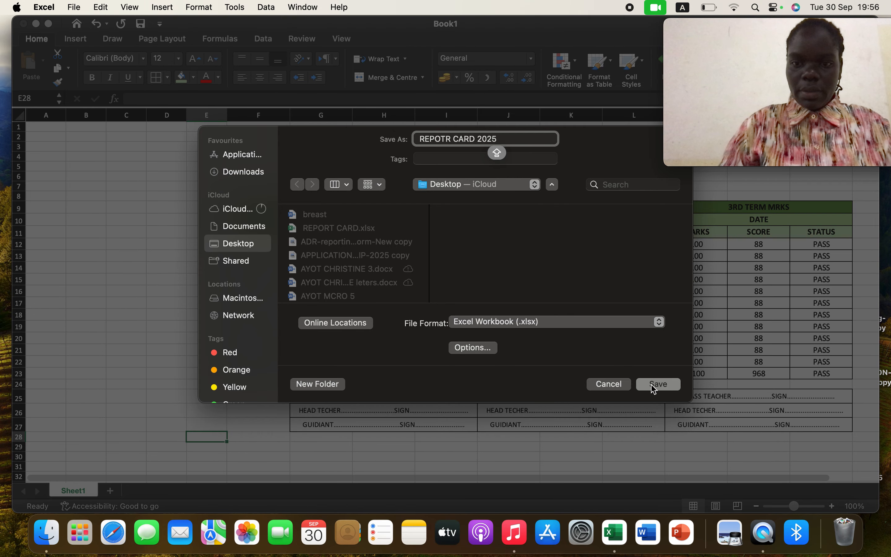
click(662, 385)
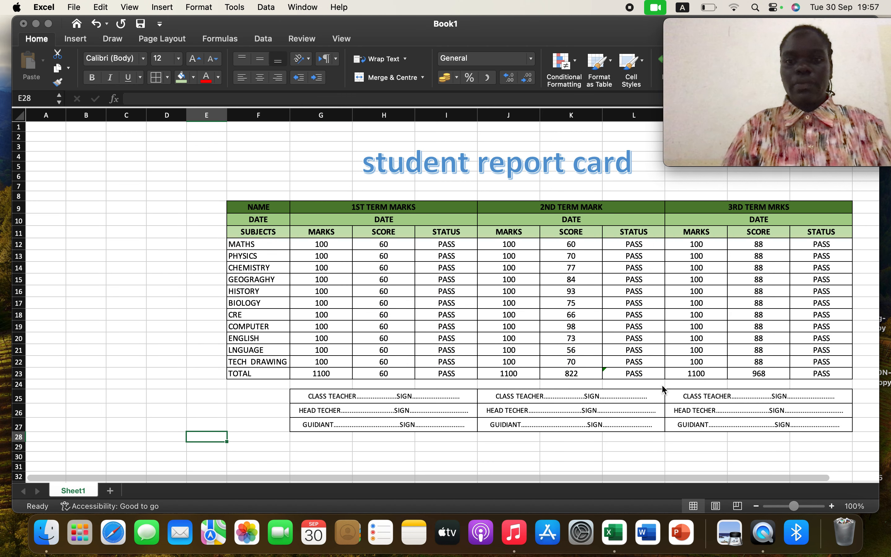